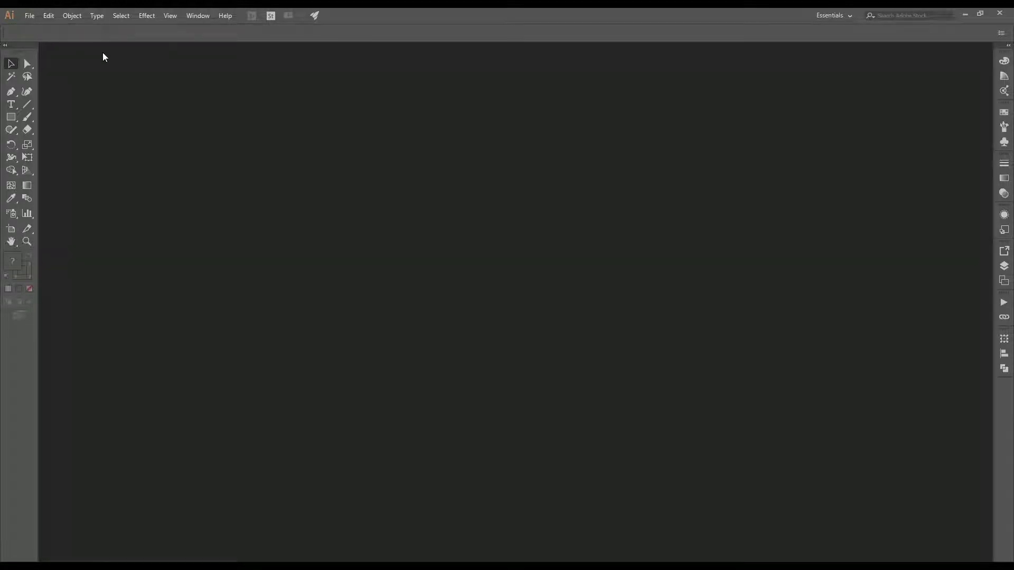
Open the File menu on the empty Illustrator workspace.
{"action": "left_click", "coordinate": [29, 18]}
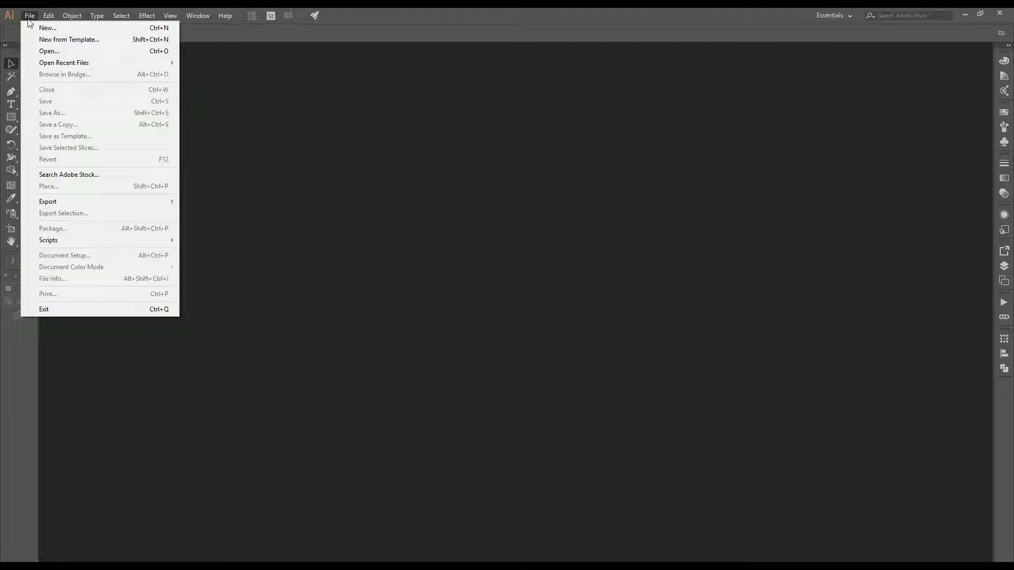
Start a new document and browse the Mobile, Web, Print, Film & Video and Art & Illustration presets.
{"action": "left_click", "coordinate": [604, 169]}
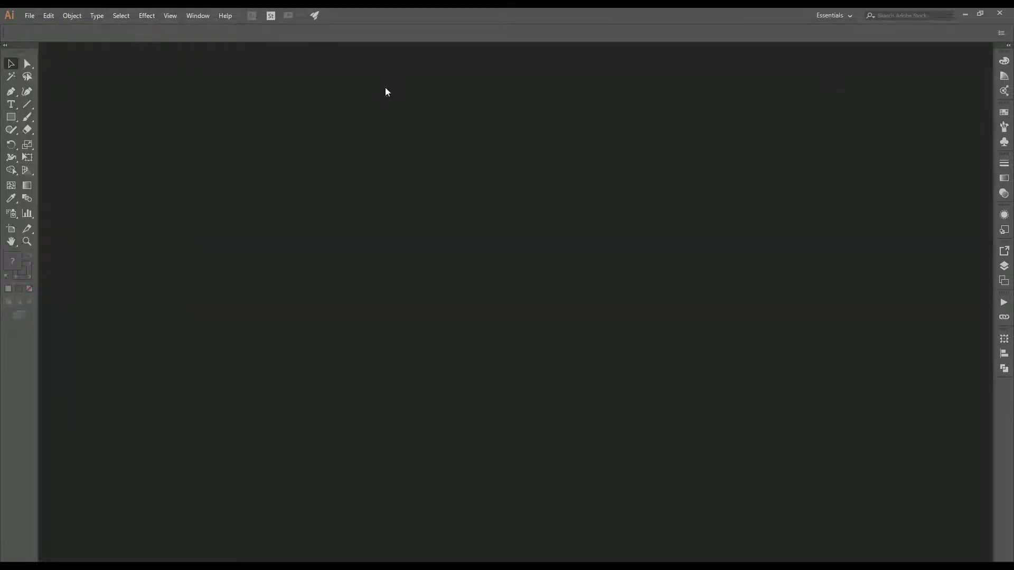
{"action": "left_click", "coordinate": [30, 17]}
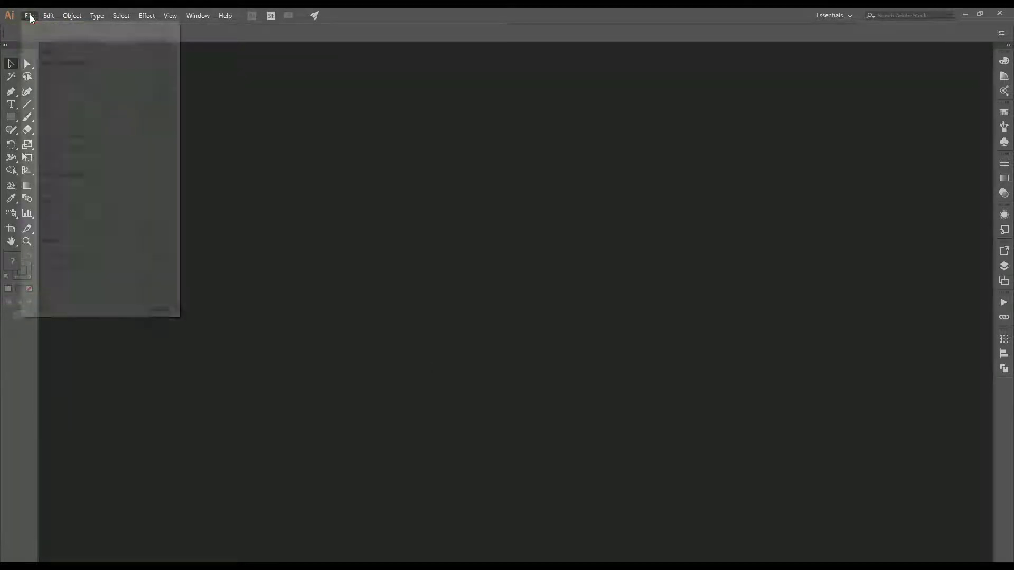
{"action": "left_click", "coordinate": [37, 31]}
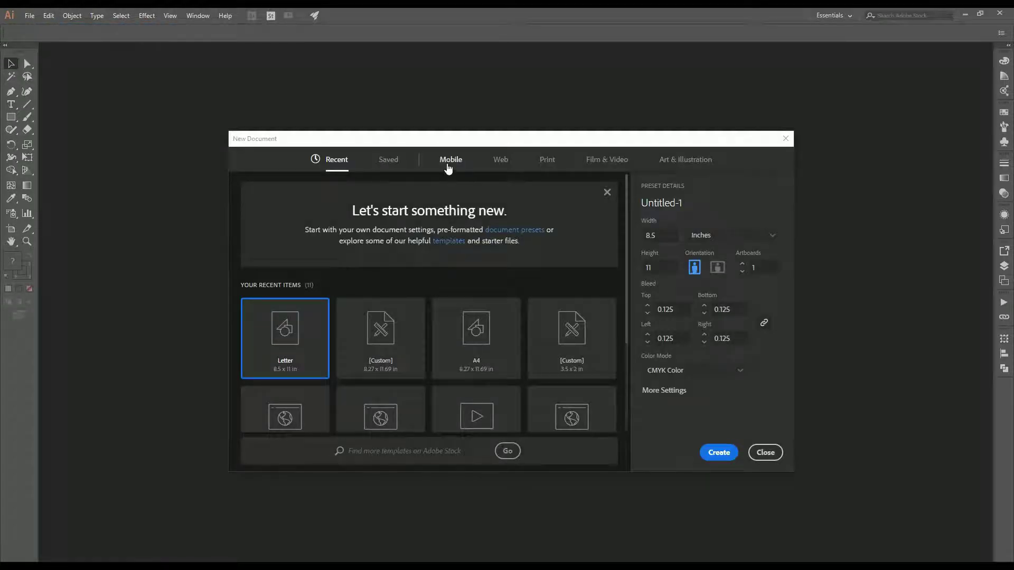
{"action": "left_click", "coordinate": [448, 168]}
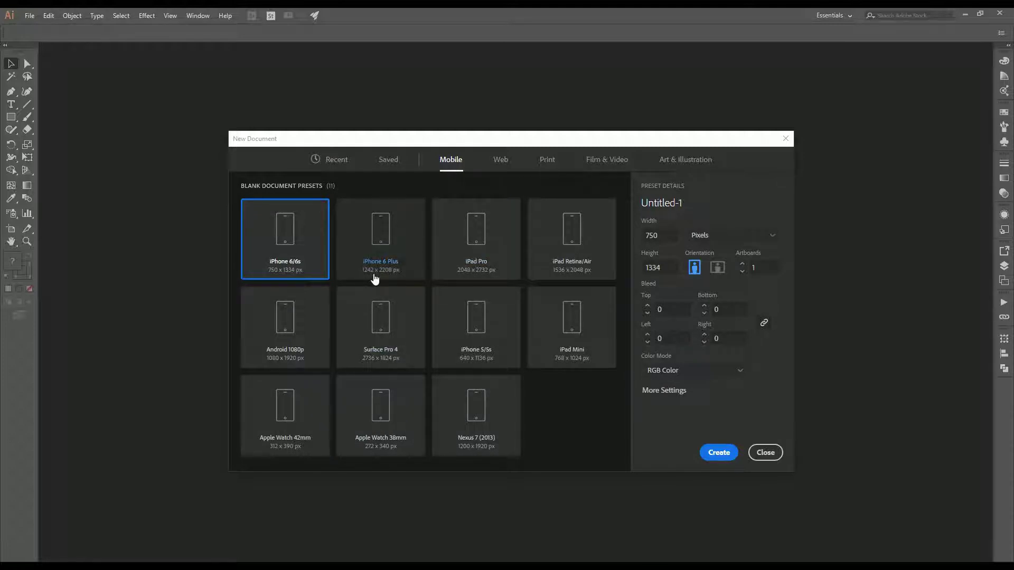
{"action": "left_click", "coordinate": [501, 160]}
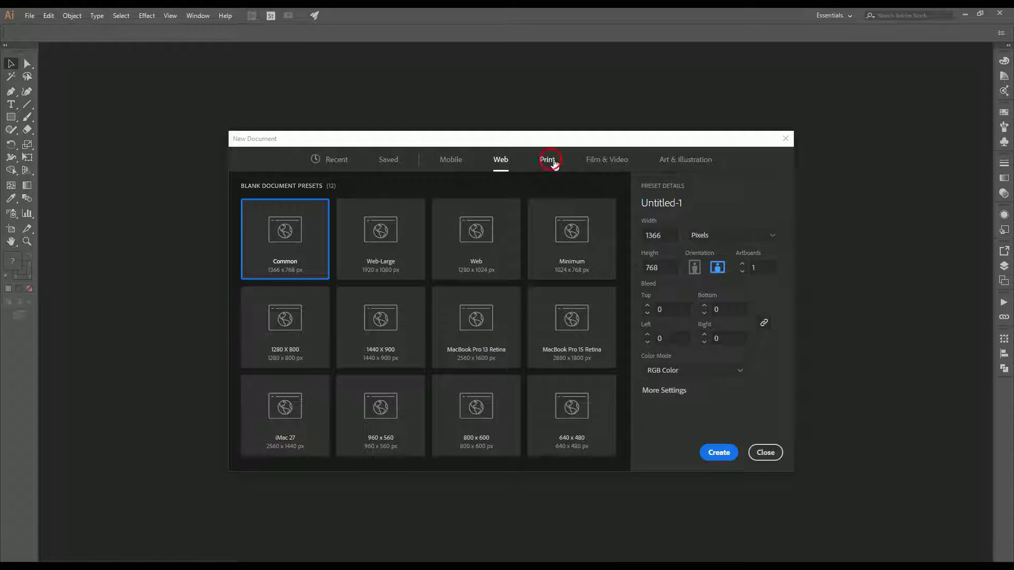
{"action": "left_click", "coordinate": [548, 161]}
{"action": "left_click", "coordinate": [607, 160]}
{"action": "left_click", "coordinate": [699, 168]}
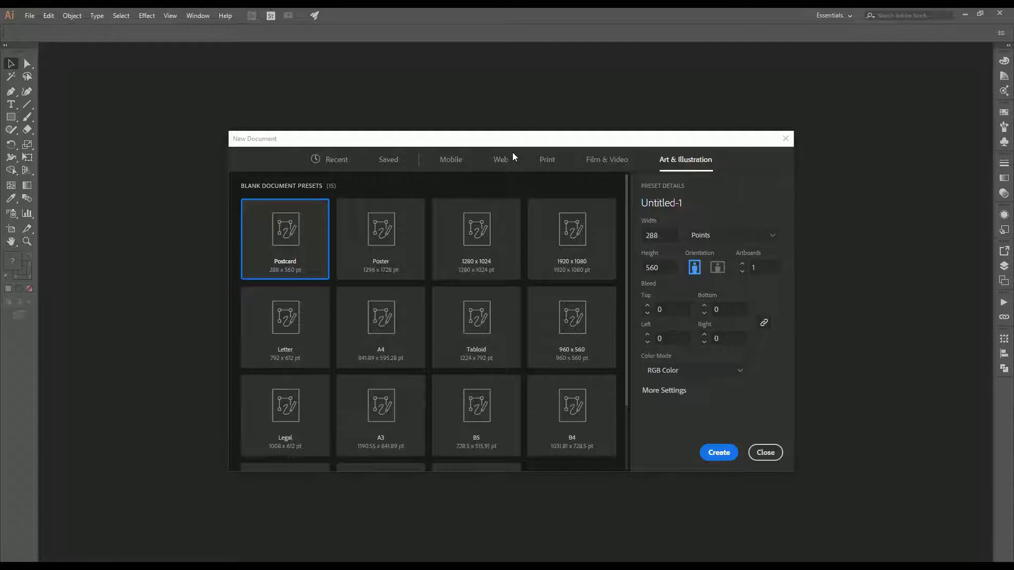
Pick the Web Common 1366 × 768 px preset and bring up More Settings.
{"action": "left_click", "coordinate": [500, 160]}
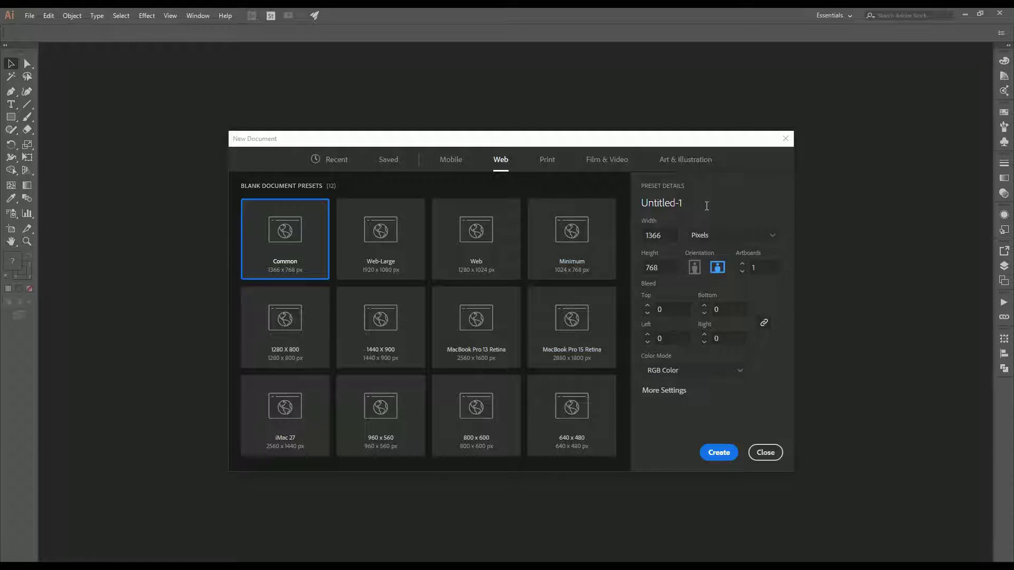
{"action": "left_click", "coordinate": [671, 393]}
{"action": "left_click_drag", "start_coordinate": [569, 151], "coordinate": [466, 143]}
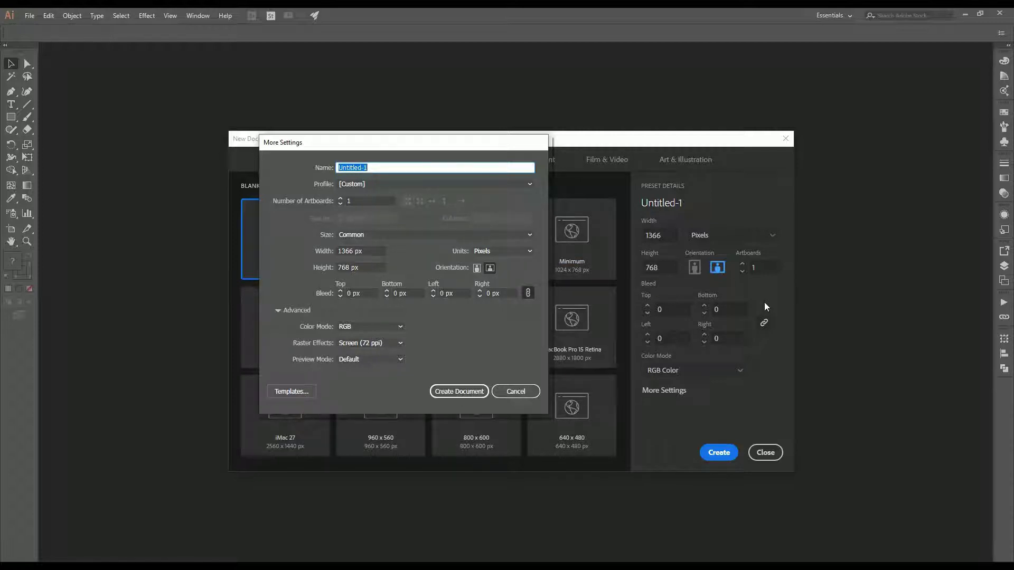
Reposition the More Settings window and inspect the Profile and Size lists, keeping Custom and Common.
{"action": "left_click_drag", "start_coordinate": [404, 144], "coordinate": [415, 160]}
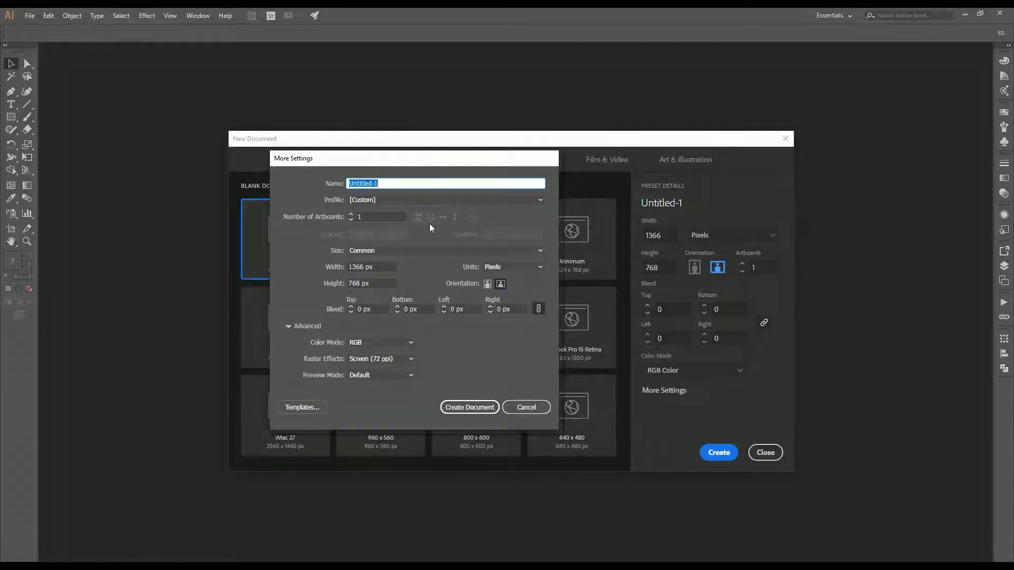
{"action": "left_click", "coordinate": [394, 200]}
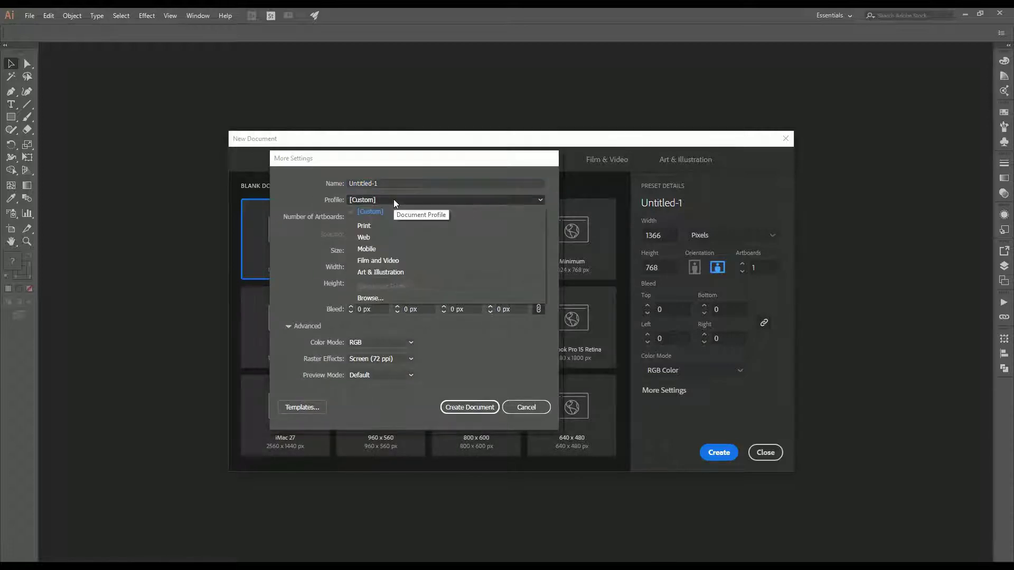
{"action": "left_click", "coordinate": [431, 161]}
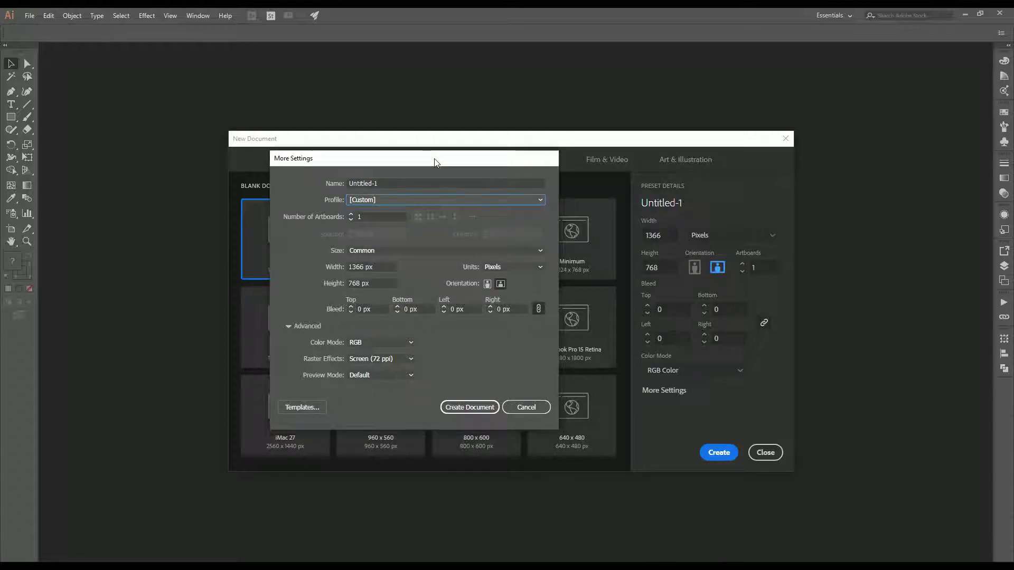
{"action": "left_click_drag", "start_coordinate": [431, 162], "coordinate": [390, 230]}
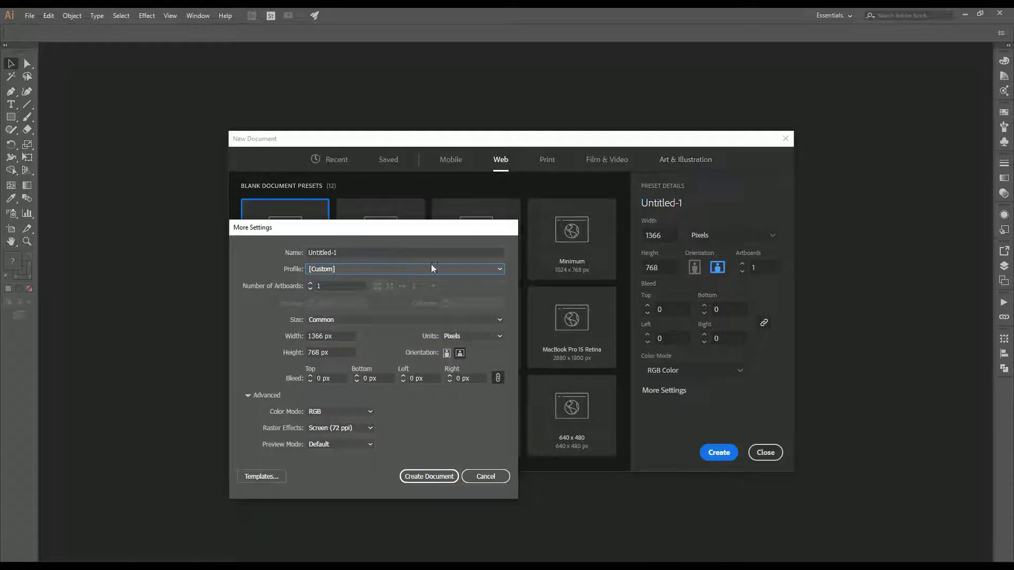
{"action": "left_click", "coordinate": [333, 271]}
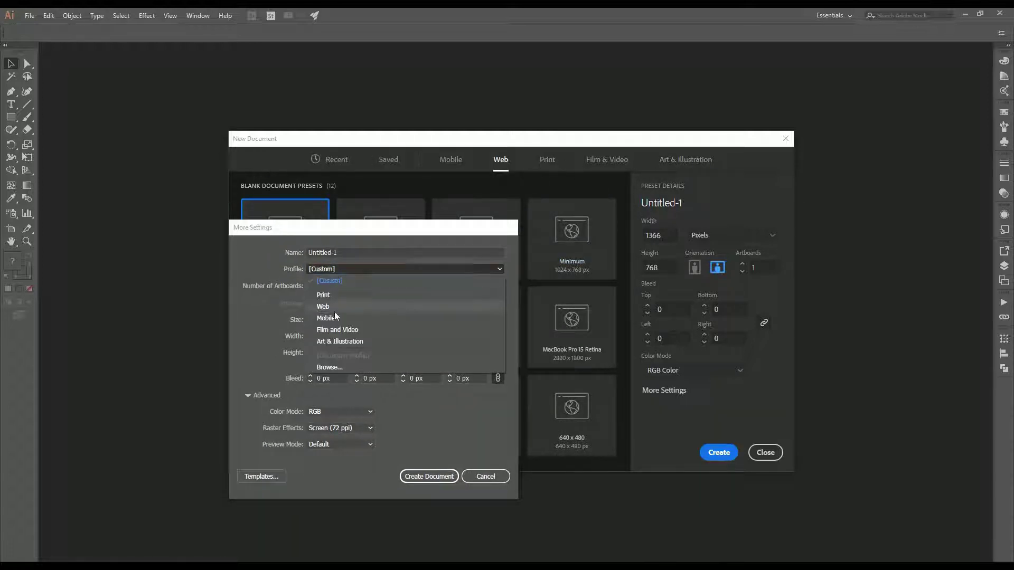
{"action": "left_click", "coordinate": [341, 237]}
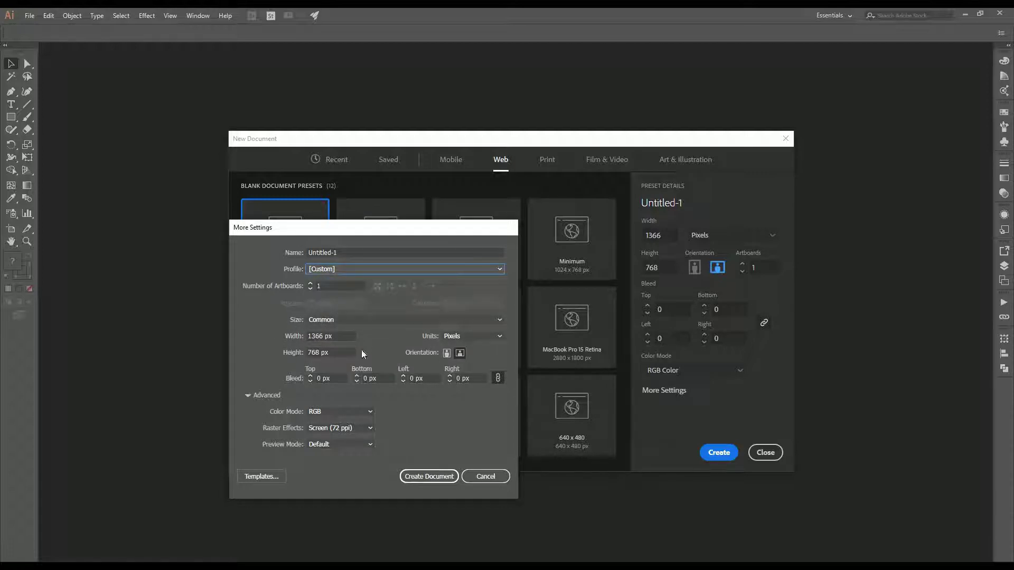
{"action": "left_click", "coordinate": [340, 320]}
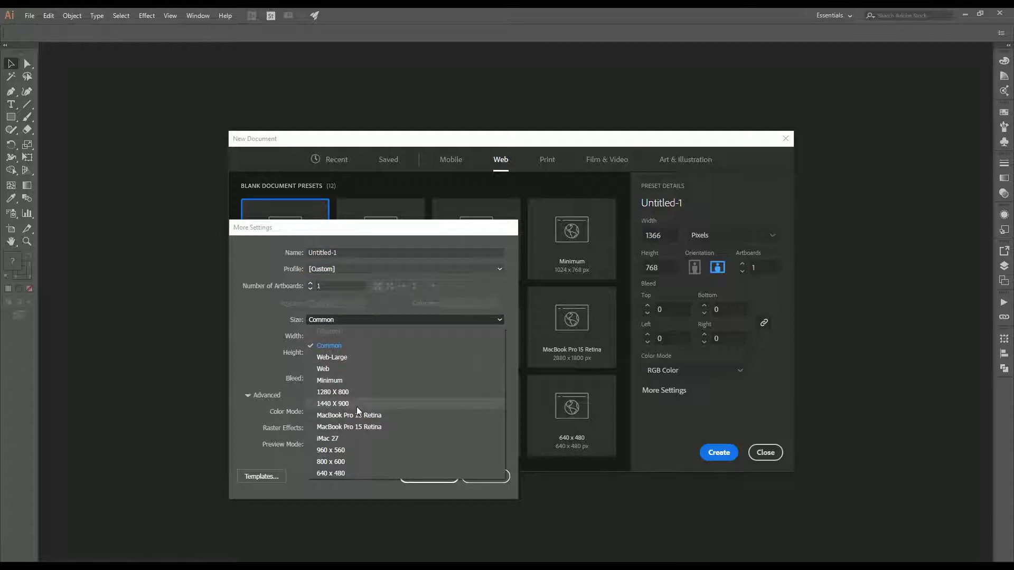
{"action": "left_click", "coordinate": [263, 325]}
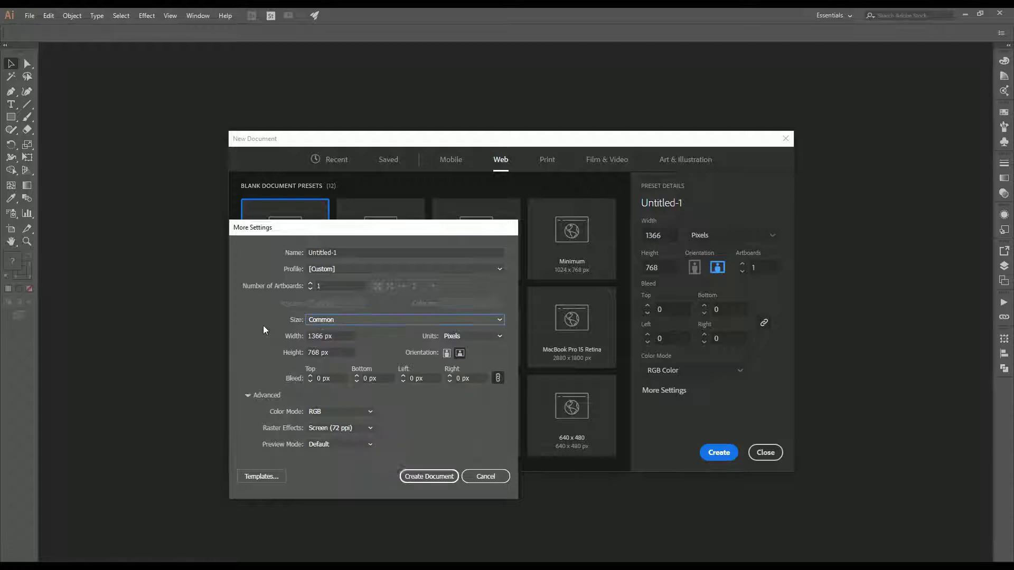
Set the profile to Print, the size to A4 and the units to Pixels.
{"action": "left_click", "coordinate": [331, 270]}
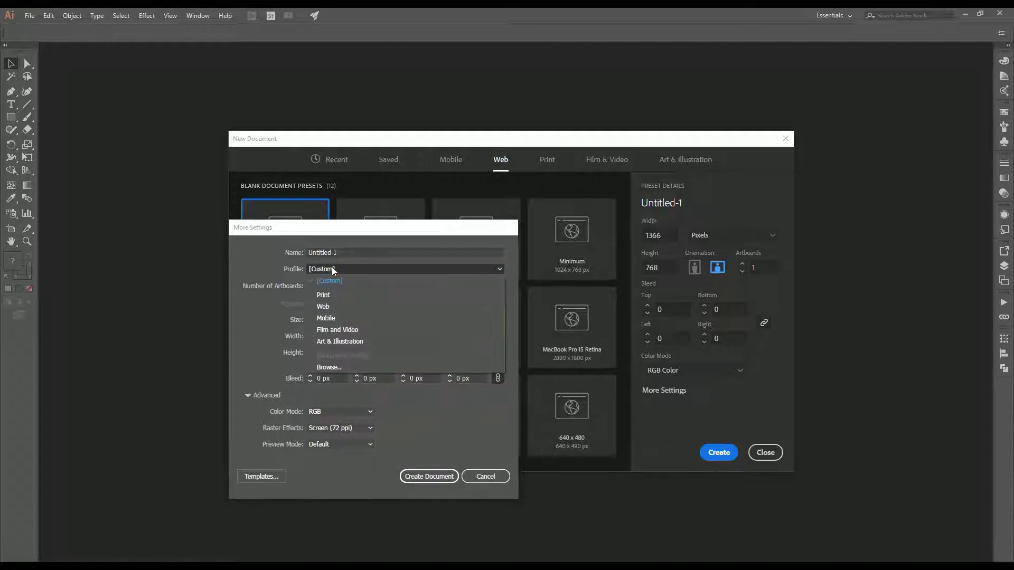
{"action": "left_click", "coordinate": [327, 295]}
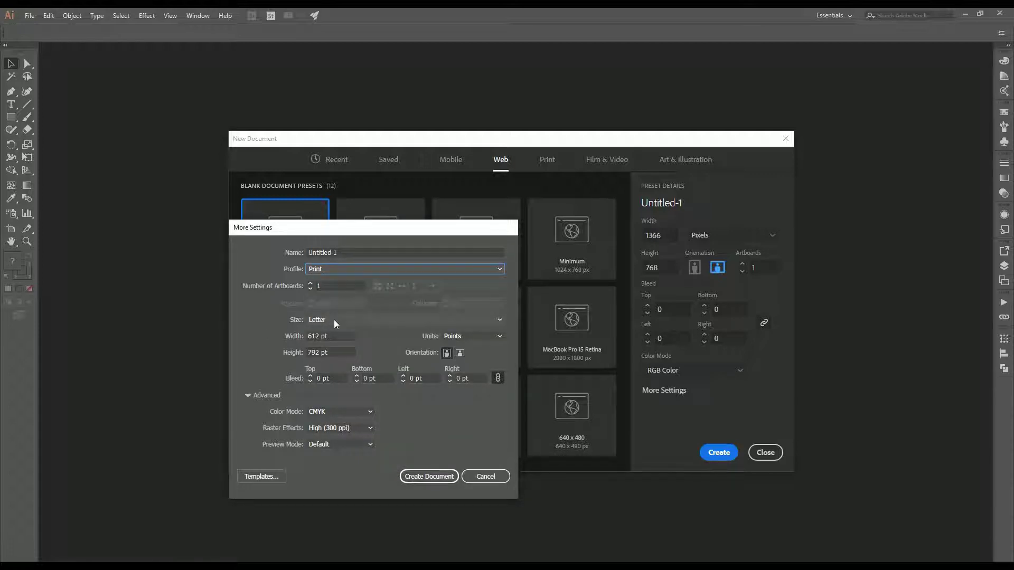
{"action": "left_click", "coordinate": [334, 319]}
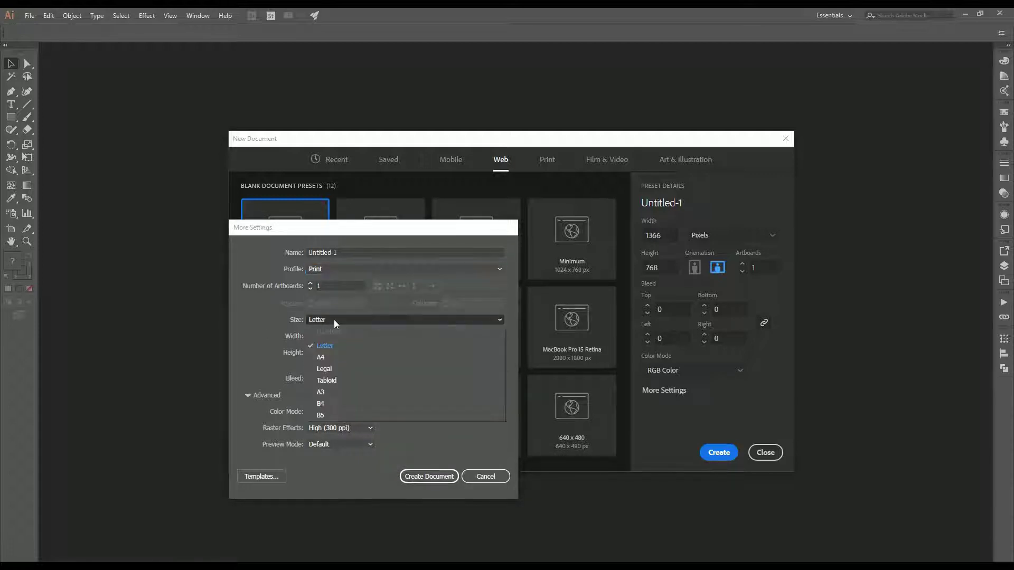
{"action": "left_click", "coordinate": [332, 356]}
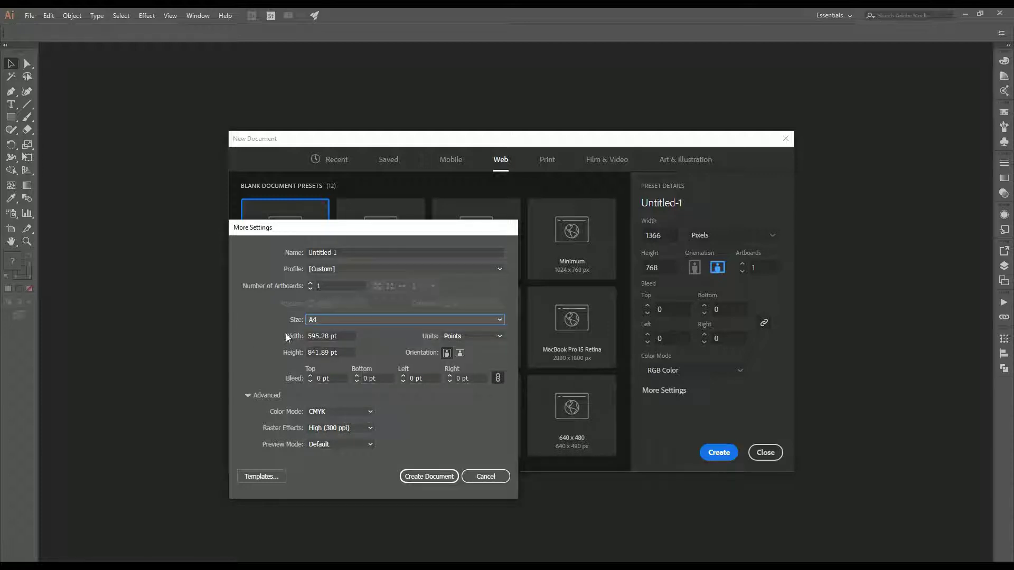
{"action": "left_click", "coordinate": [461, 336]}
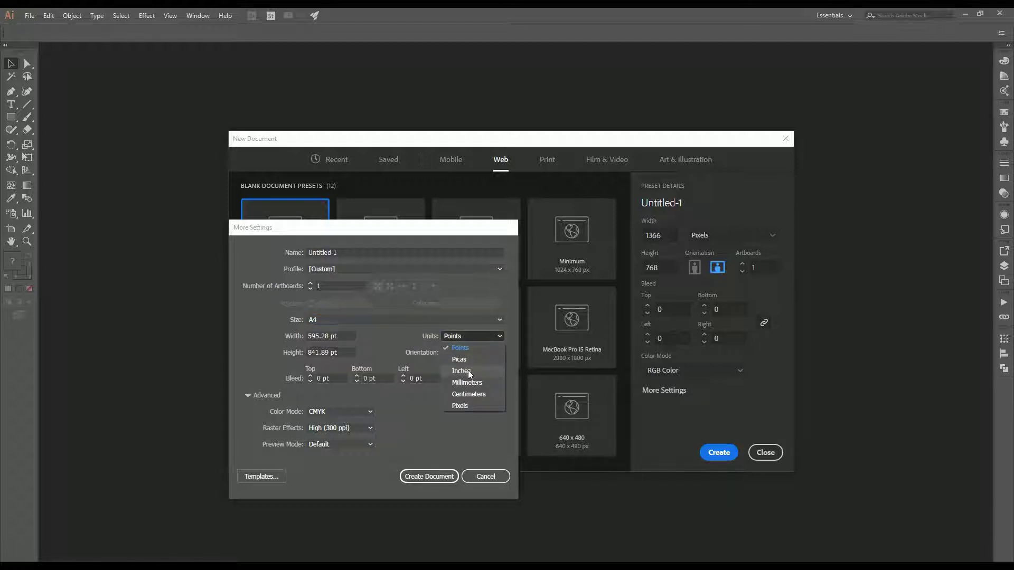
{"action": "left_click", "coordinate": [468, 406]}
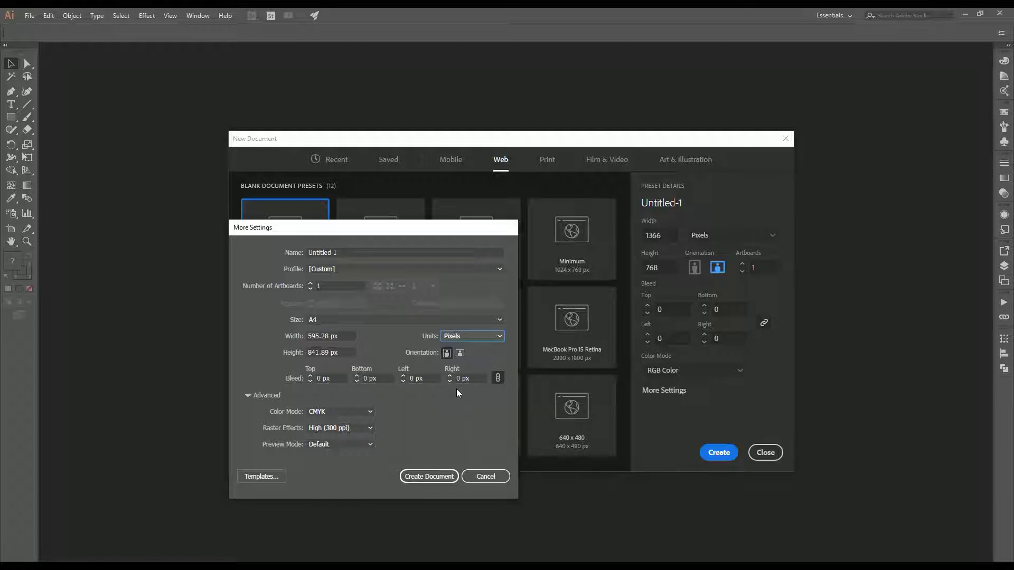
Switch to the Film and Video profile at HDV 720, trying Inches before returning to Pixels.
{"action": "left_click", "coordinate": [335, 269]}
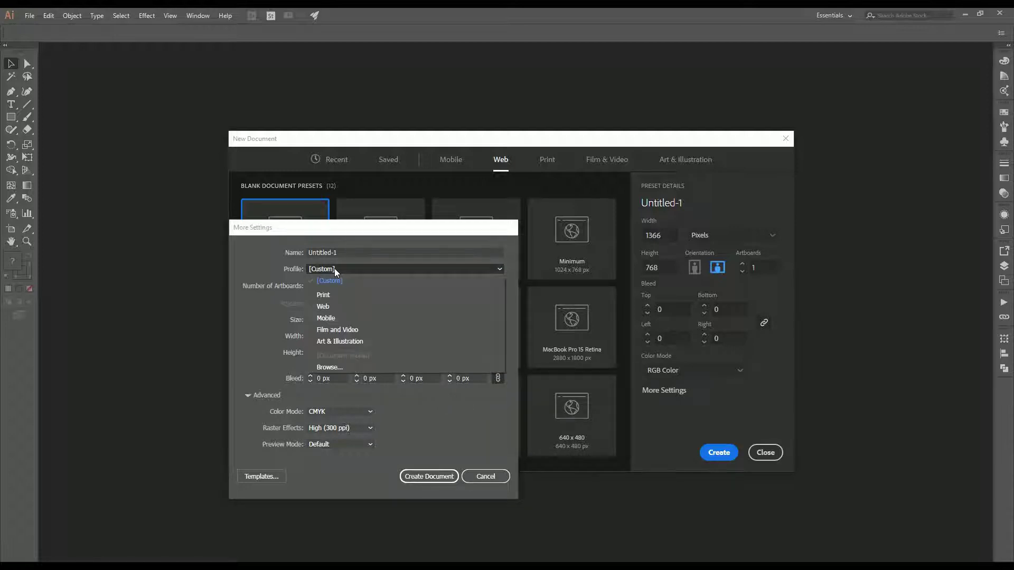
{"action": "left_click", "coordinate": [330, 330]}
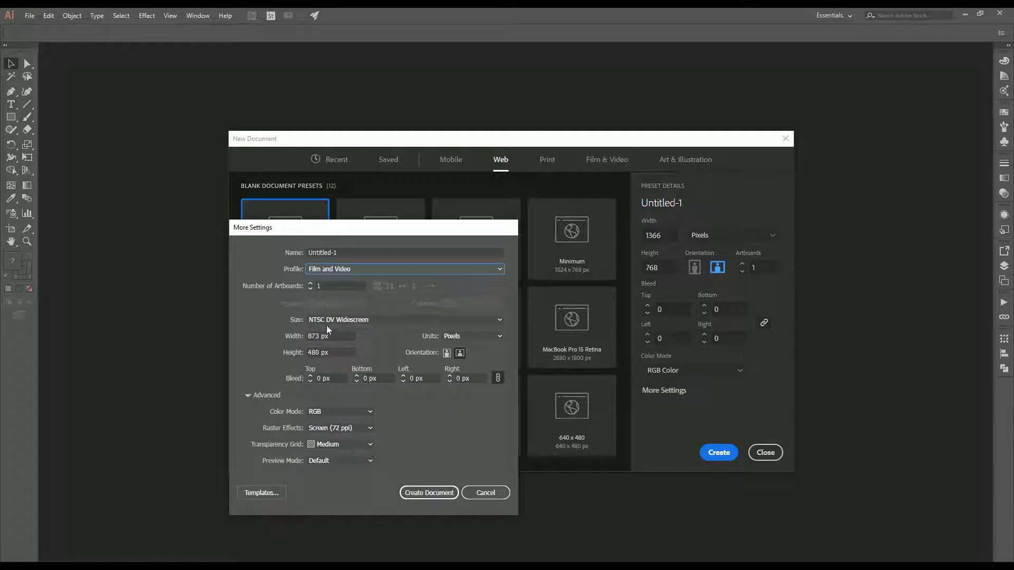
{"action": "left_click", "coordinate": [372, 318]}
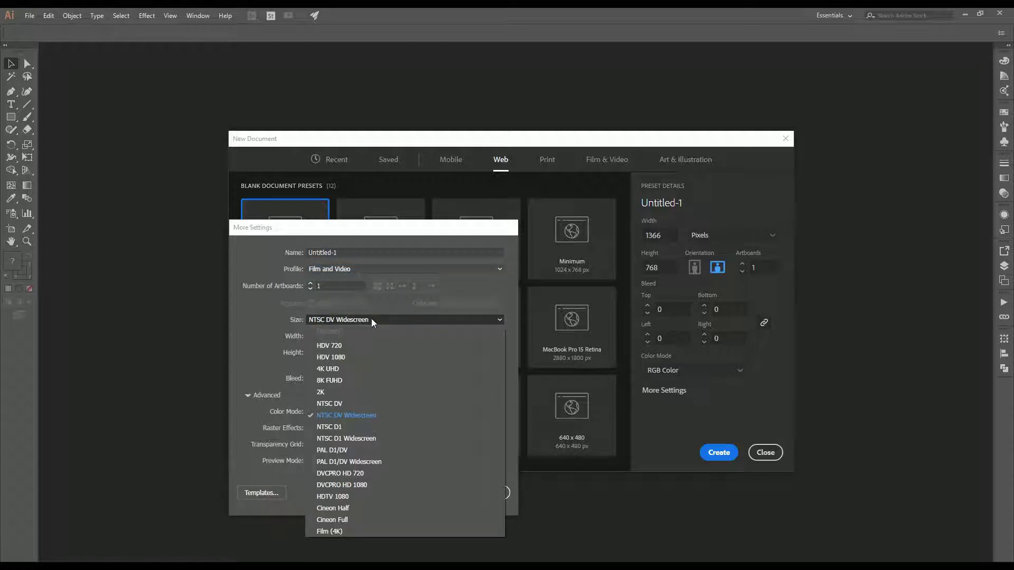
{"action": "left_click", "coordinate": [334, 347]}
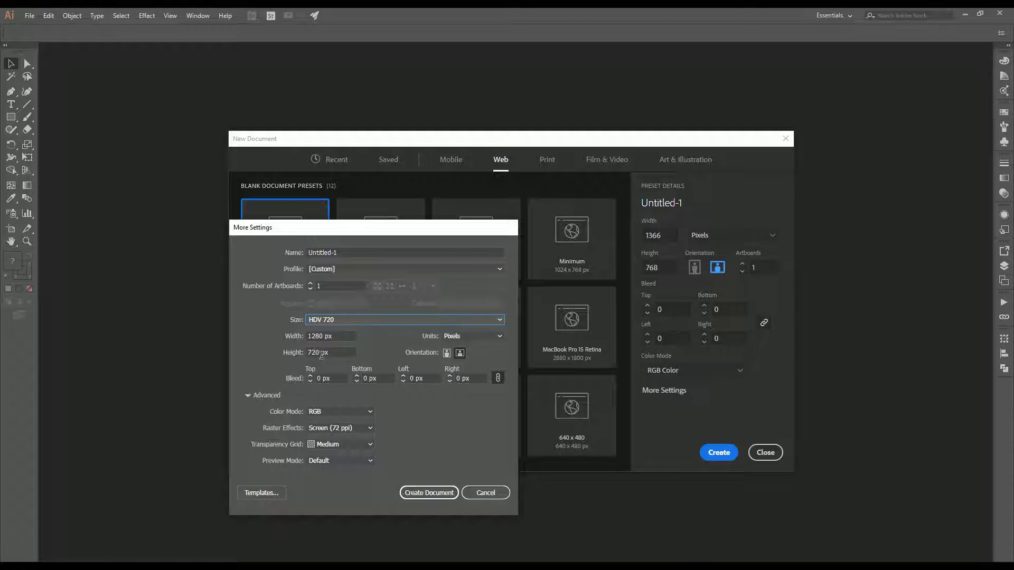
{"action": "left_click", "coordinate": [473, 336]}
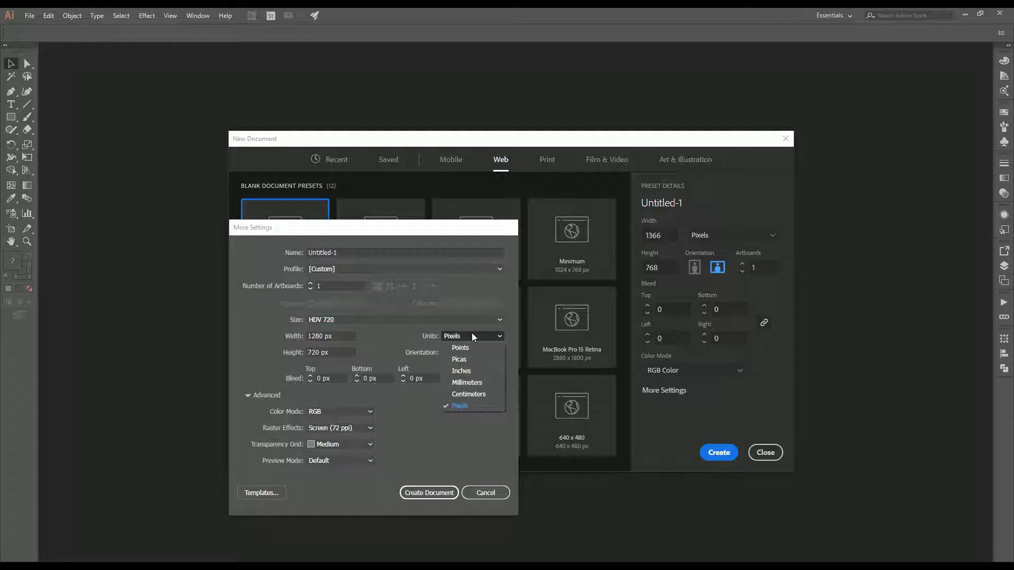
{"action": "left_click", "coordinate": [465, 371]}
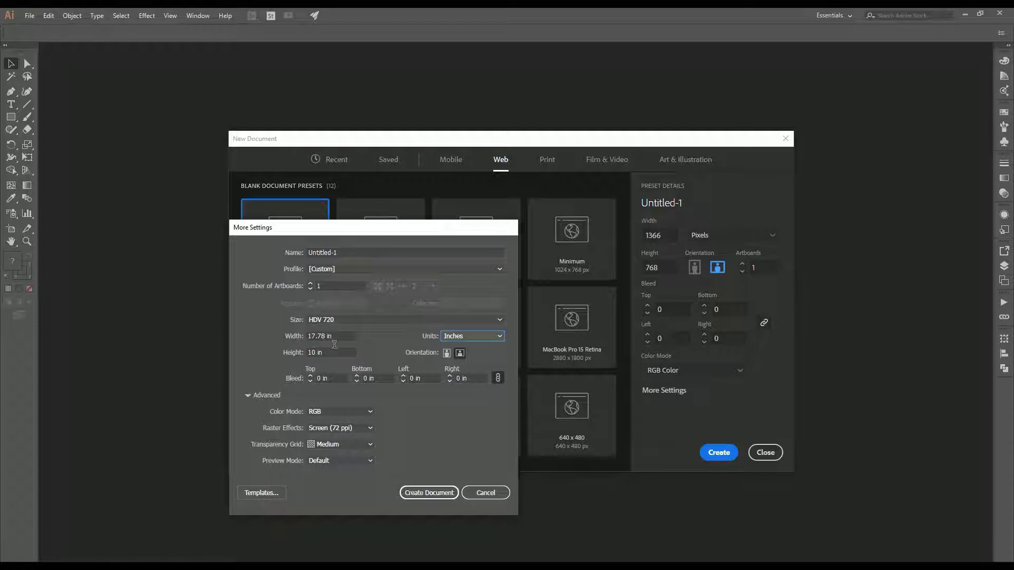
{"action": "left_click", "coordinate": [470, 337]}
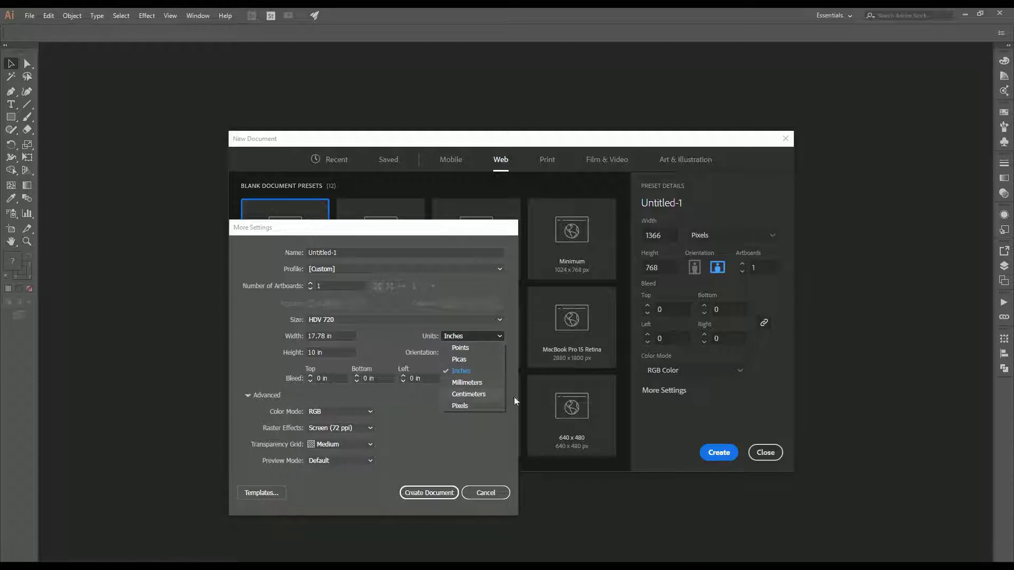
{"action": "left_click", "coordinate": [463, 407]}
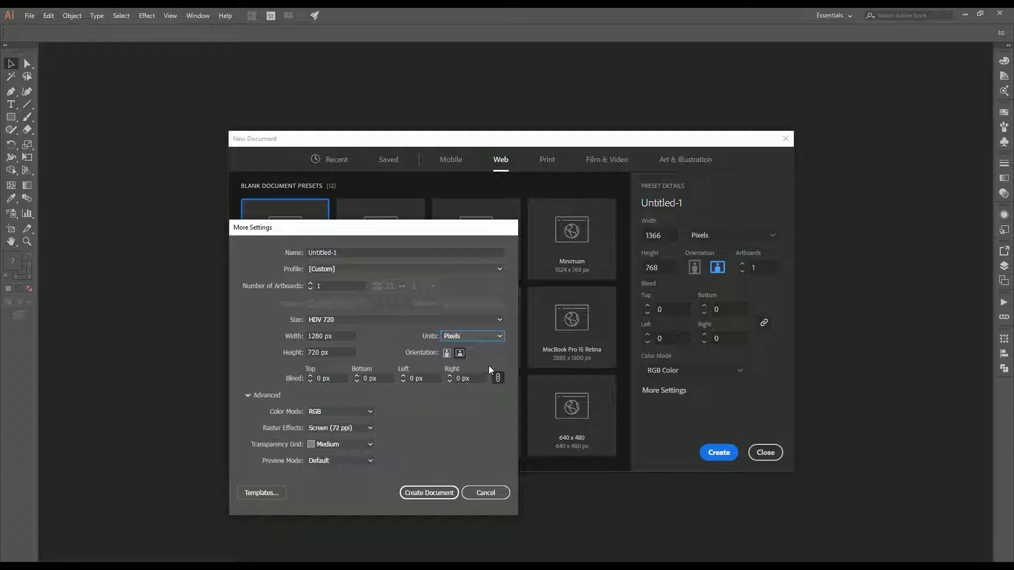
Toggle Portrait then back to Landscape orientation and view the colour mode choices.
{"action": "left_click", "coordinate": [447, 353]}
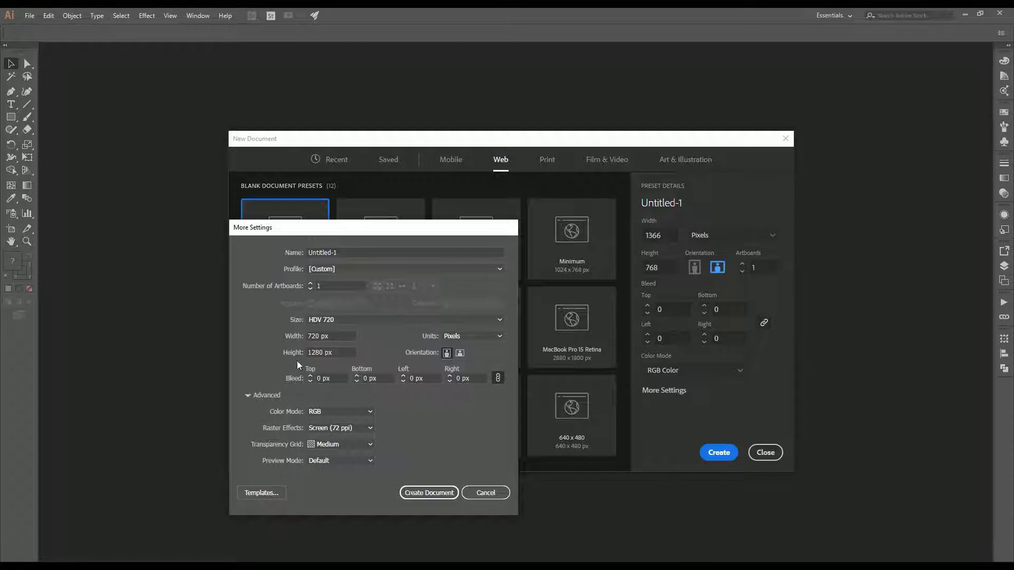
{"action": "left_click", "coordinate": [462, 353]}
{"action": "left_click", "coordinate": [331, 412]}
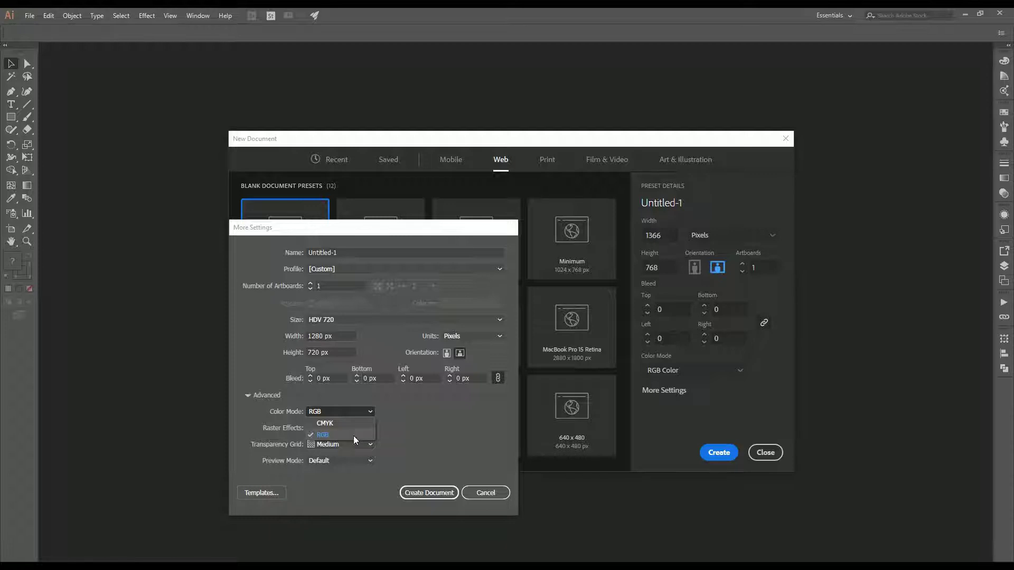
Keep RGB colour, switch the profile to Print and keep High (300 ppi) raster effects.
{"action": "left_click", "coordinate": [420, 433]}
{"action": "left_click", "coordinate": [339, 270]}
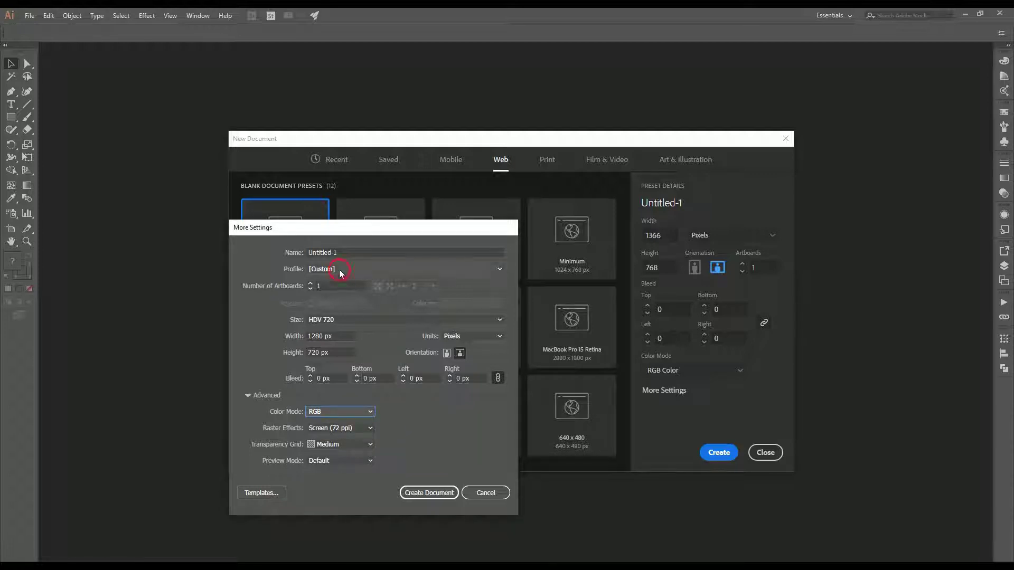
{"action": "left_click", "coordinate": [332, 295]}
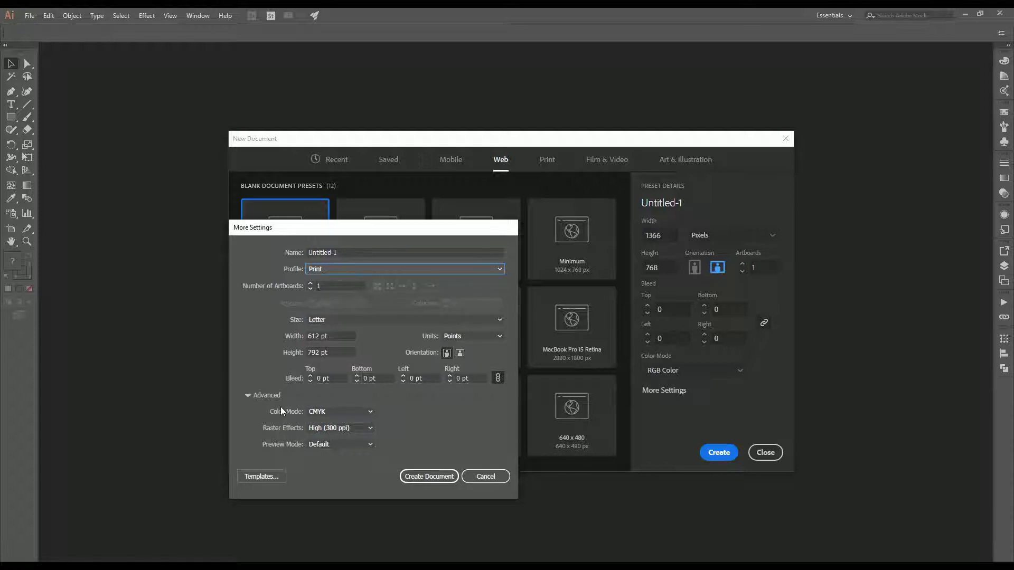
{"action": "left_click", "coordinate": [341, 429]}
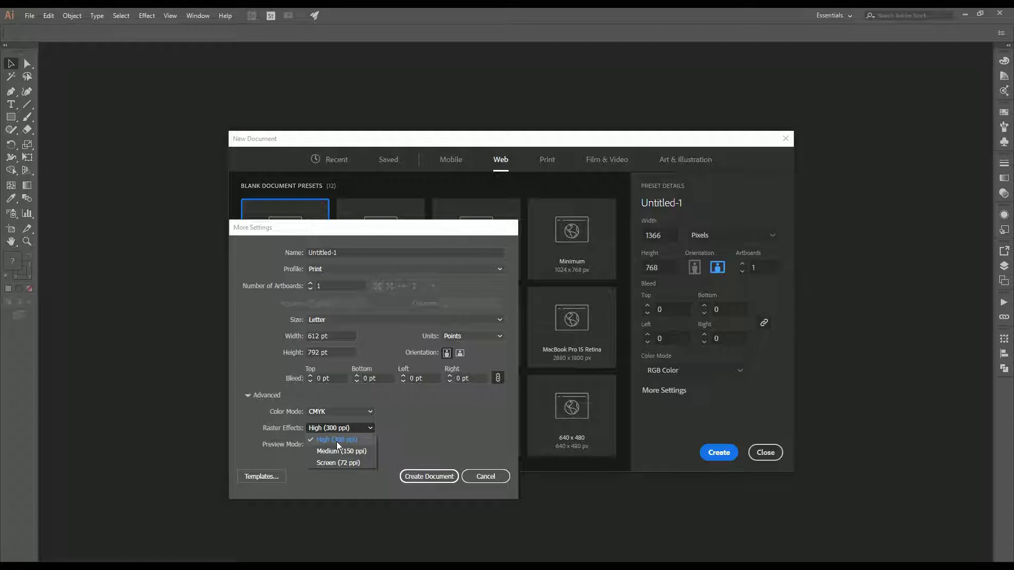
{"action": "left_click", "coordinate": [405, 432]}
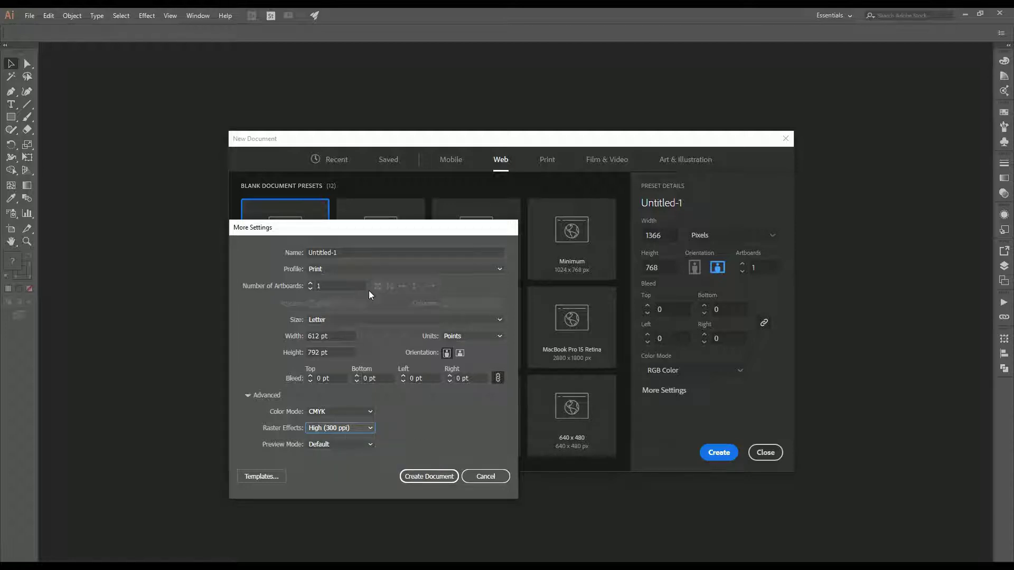
Switch the profile to Web at 960 × 560 px and create the document.
{"action": "left_click", "coordinate": [350, 271]}
{"action": "left_click", "coordinate": [327, 306]}
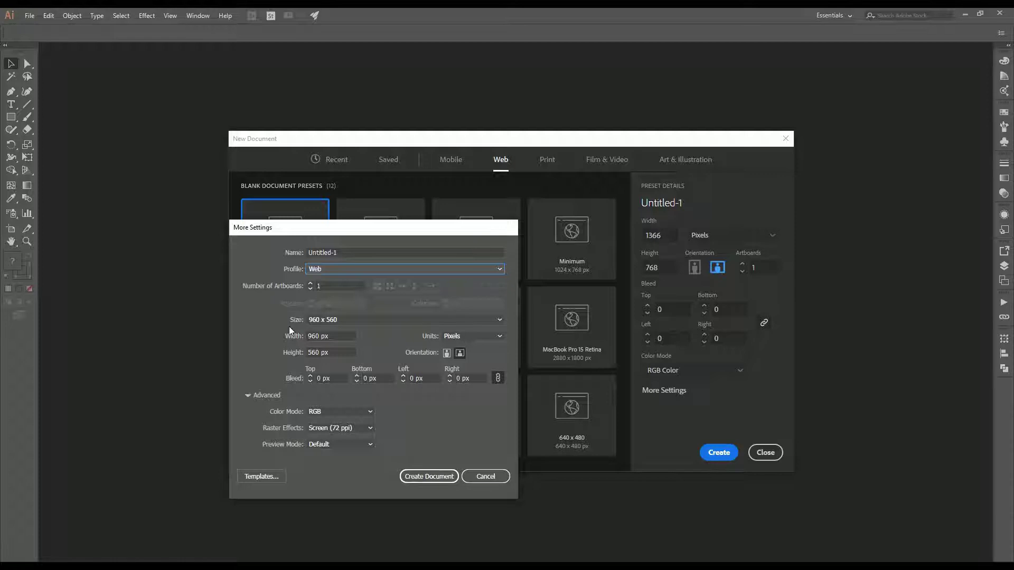
{"action": "left_click", "coordinate": [332, 289]}
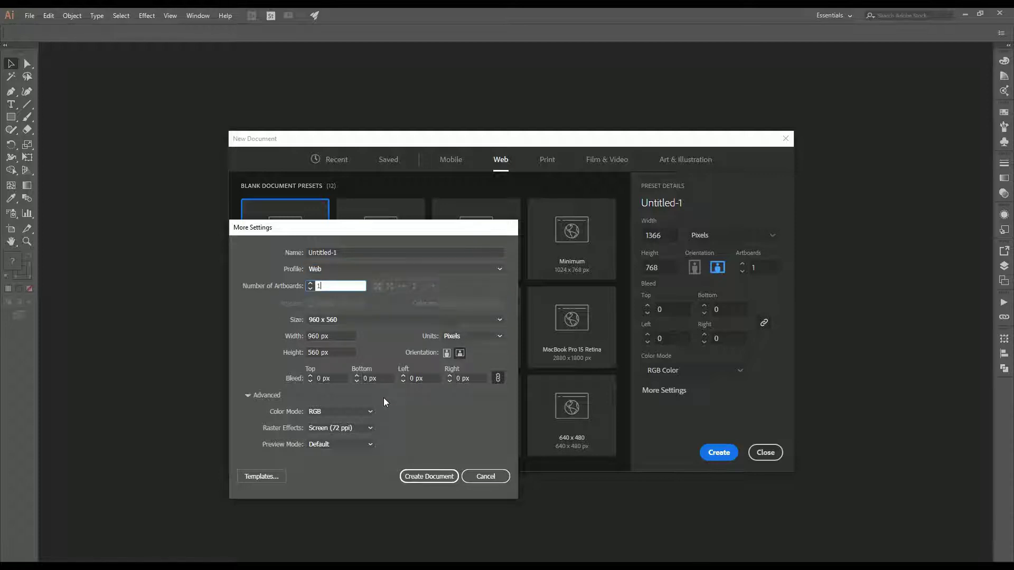
{"action": "left_click", "coordinate": [437, 477]}
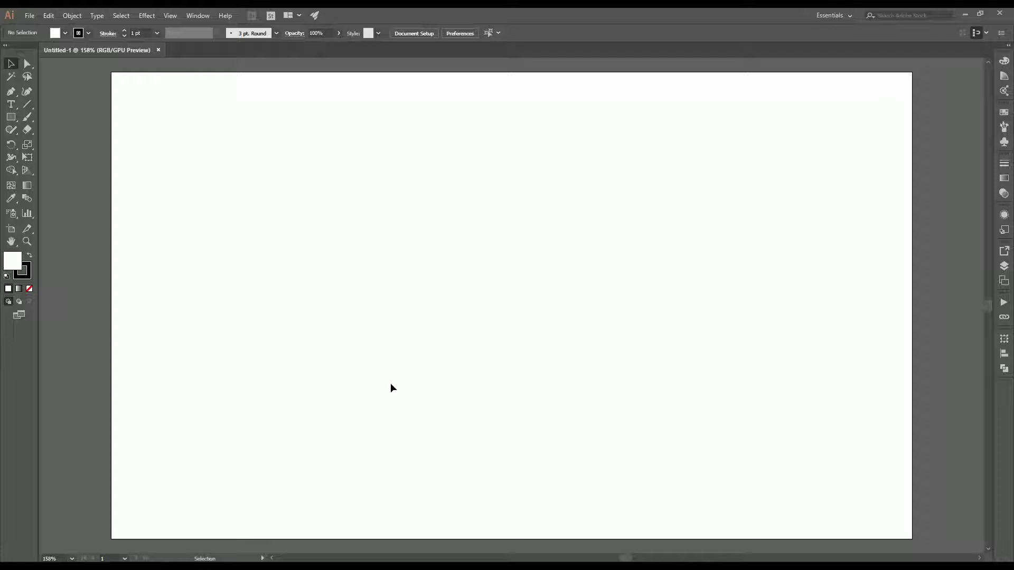
Zoom the Untitled-1 artboard between 100%, 150% and 66.67%.
{"action": "key", "text": "ctrl+1"}
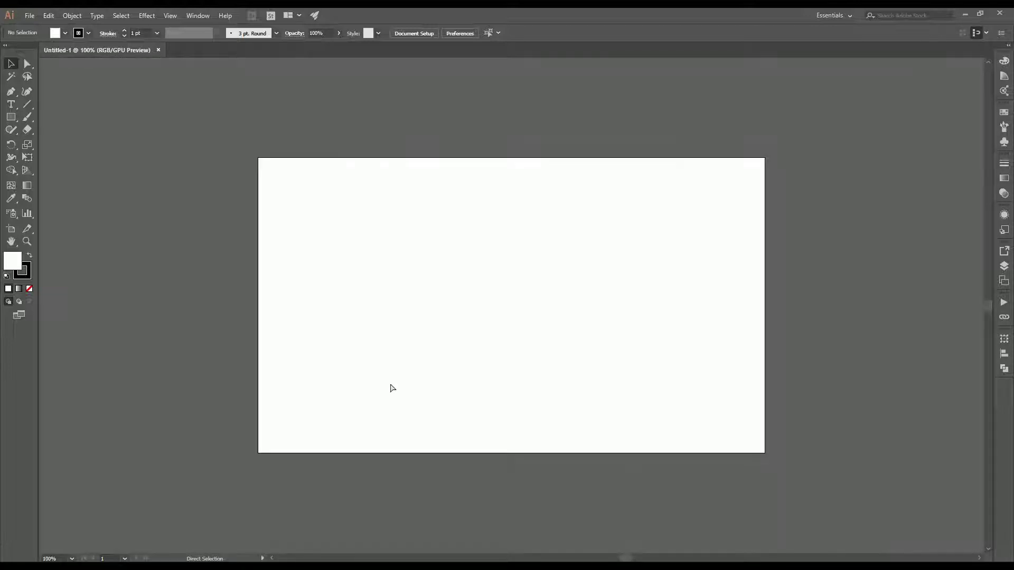
{"action": "key", "text": "ctrl+equal"}
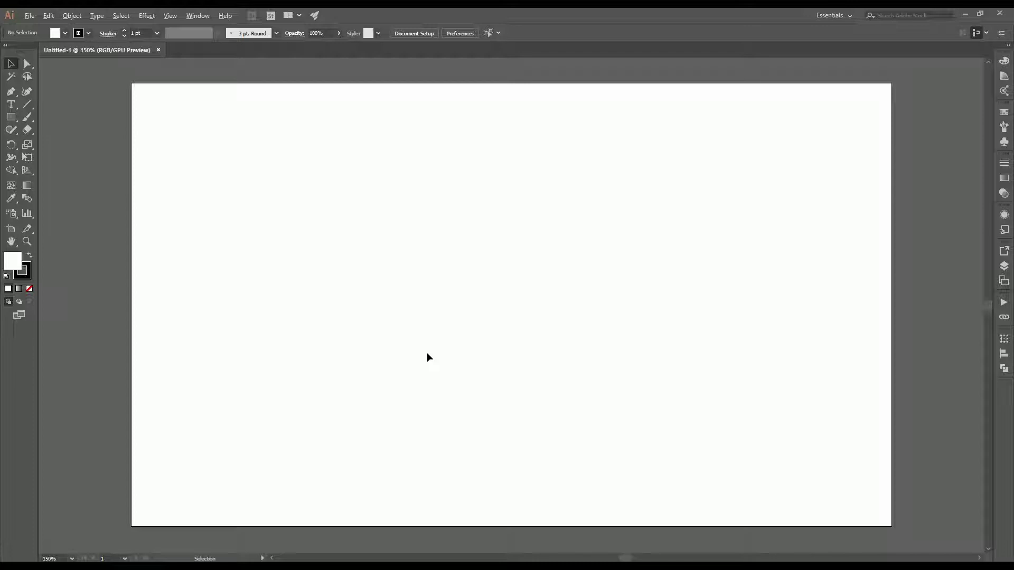
{"action": "key", "text": "ctrl+equal"}
{"action": "key", "text": "ctrl+minus"}
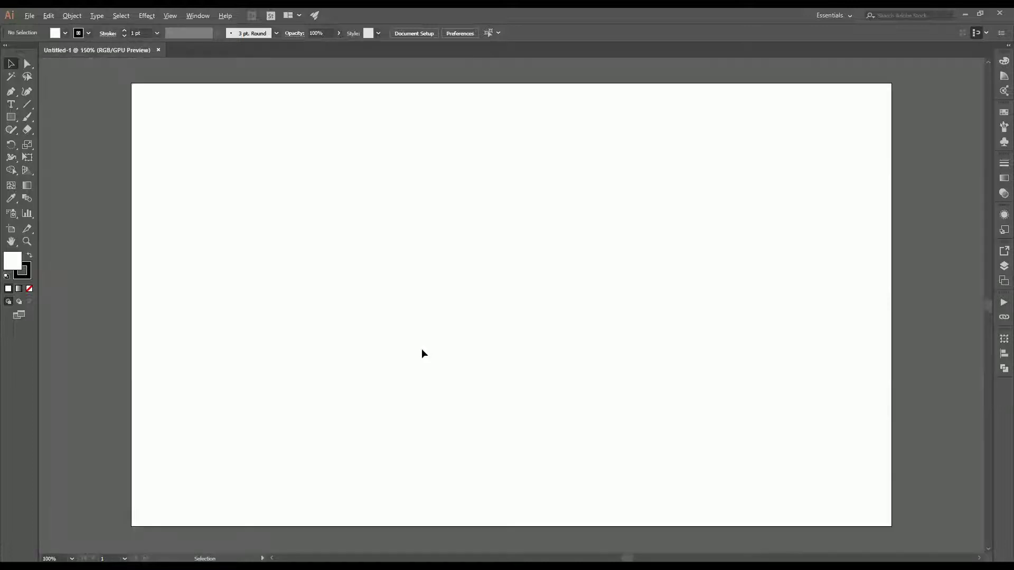
{"action": "key", "text": "ctrl+minus"}
{"action": "key", "text": "ctrl+equal"}
{"action": "key", "text": "ctrl+minus"}
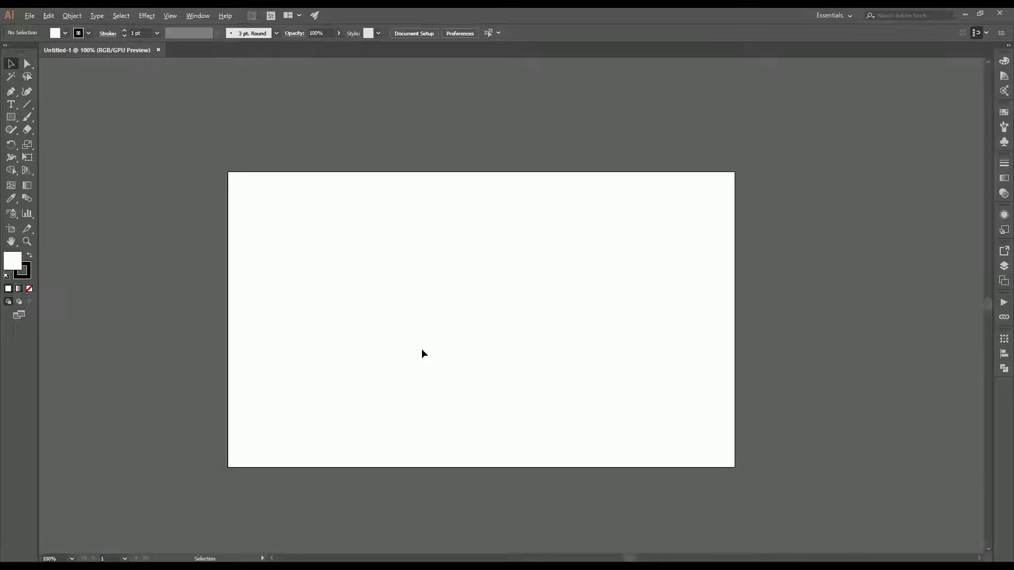
{"action": "key", "text": "ctrl+minus"}
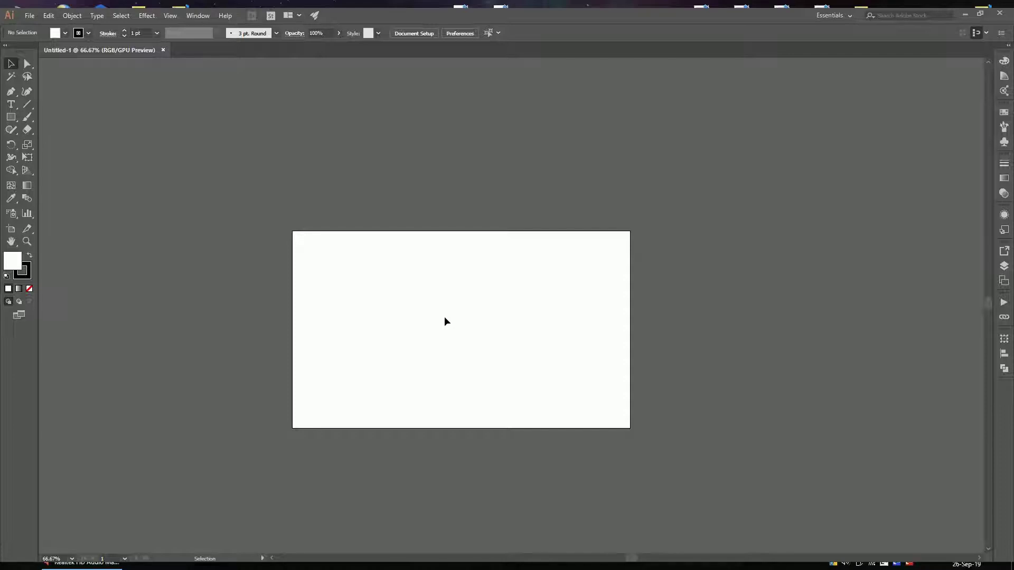
Pan the artboard, return to 100% zoom, and close Untitled-1.
{"action": "key", "text": "space"}
{"action": "left_click_drag", "start_coordinate": [448, 328], "coordinate": [454, 278]}
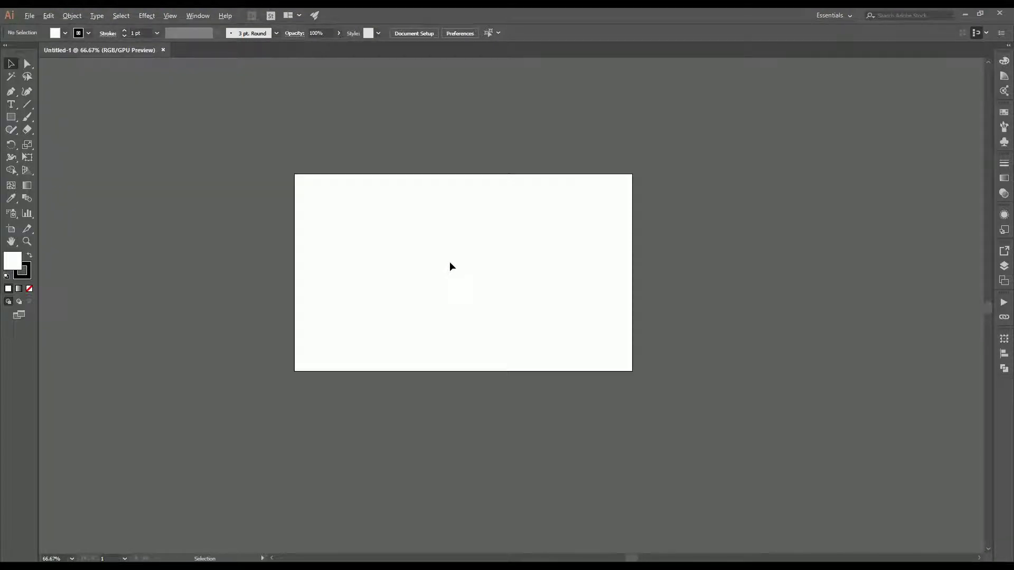
{"action": "key", "text": "ctrl+equal"}
{"action": "key", "text": "ctrl+equal"}
{"action": "key", "text": "ctrl+minus"}
{"action": "left_click_drag", "start_coordinate": [449, 261], "coordinate": [451, 278]}
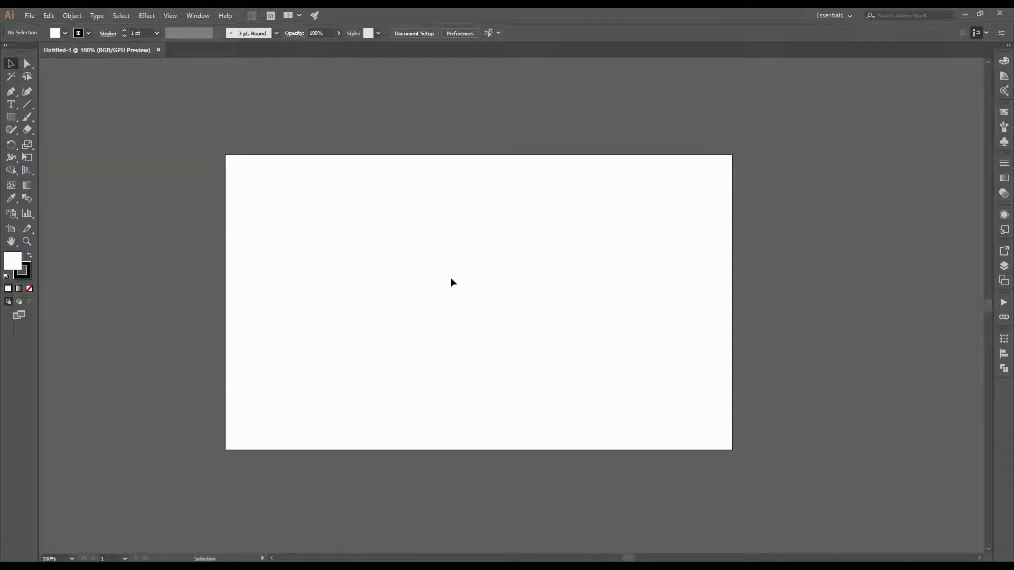
{"action": "left_click", "coordinate": [158, 49]}
Create a new Web Common 1366 × 768 px document with Number of Artboards set to 3.
{"action": "left_click", "coordinate": [30, 16]}
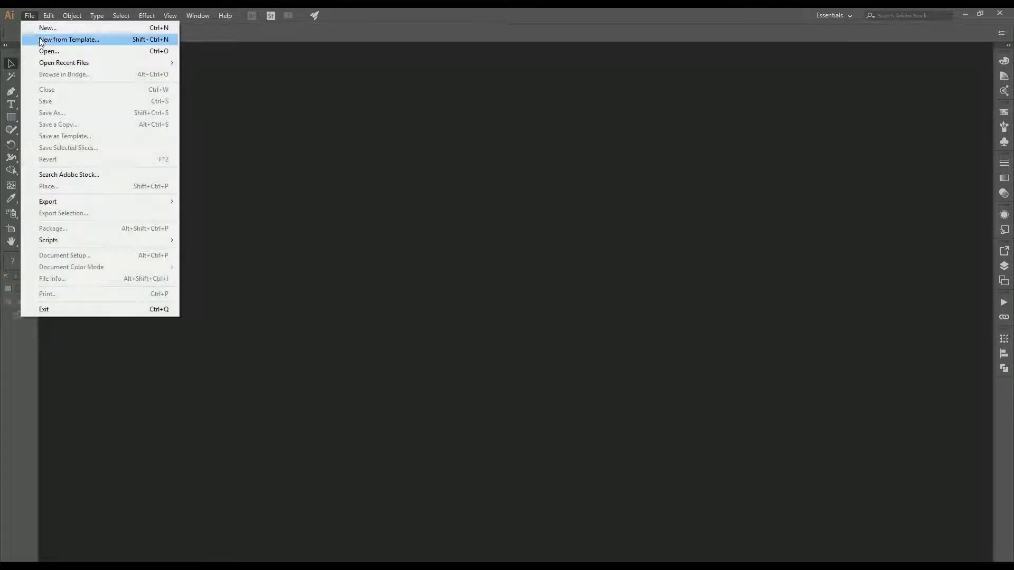
{"action": "left_click", "coordinate": [45, 27]}
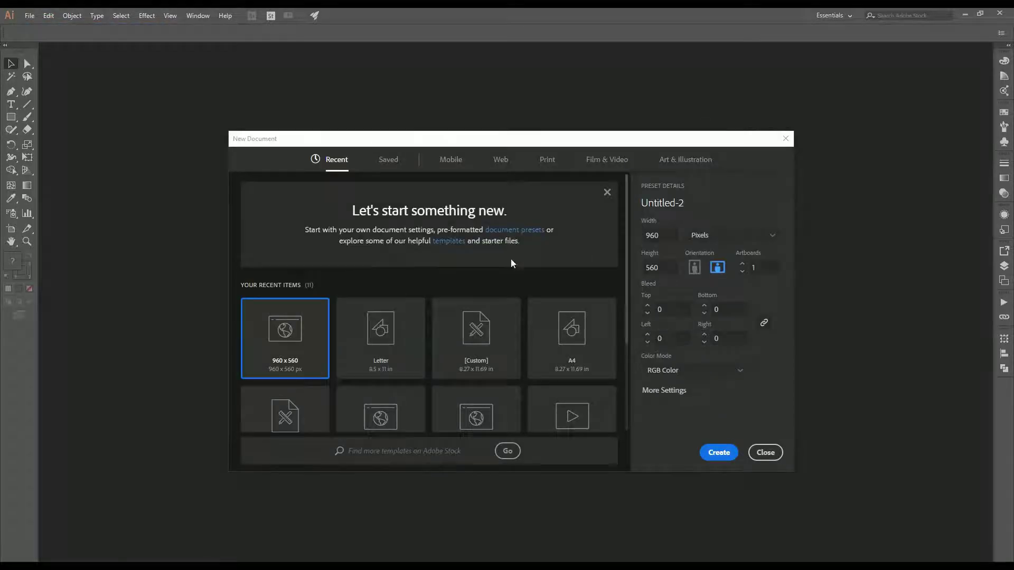
{"action": "left_click", "coordinate": [501, 160]}
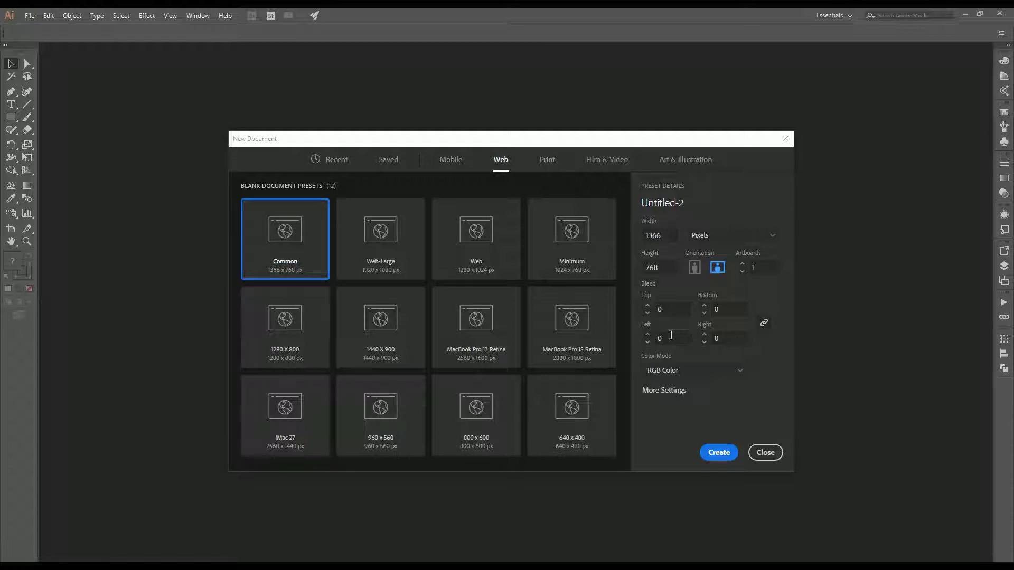
{"action": "left_click", "coordinate": [673, 393]}
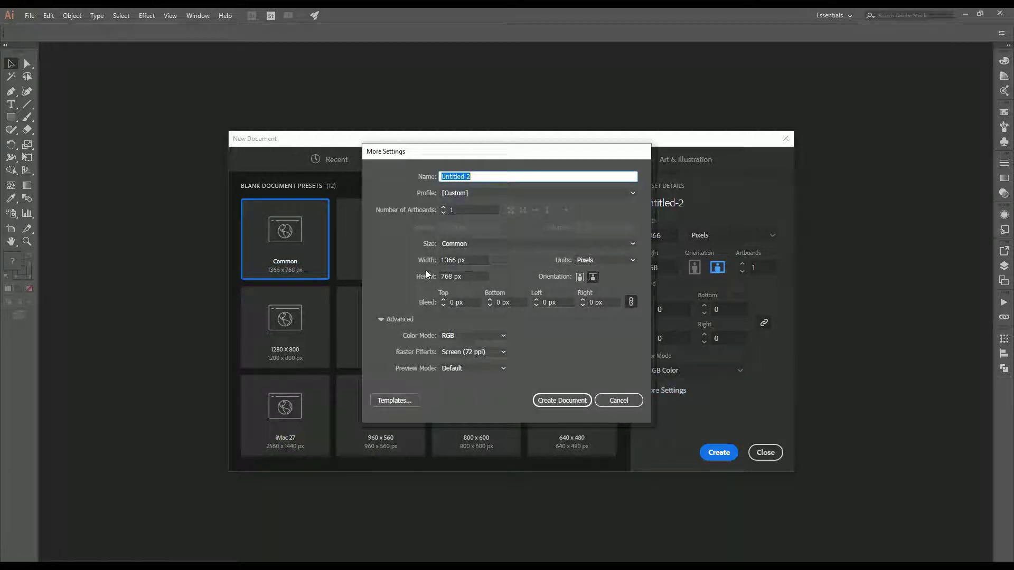
{"action": "left_click", "coordinate": [461, 213]}
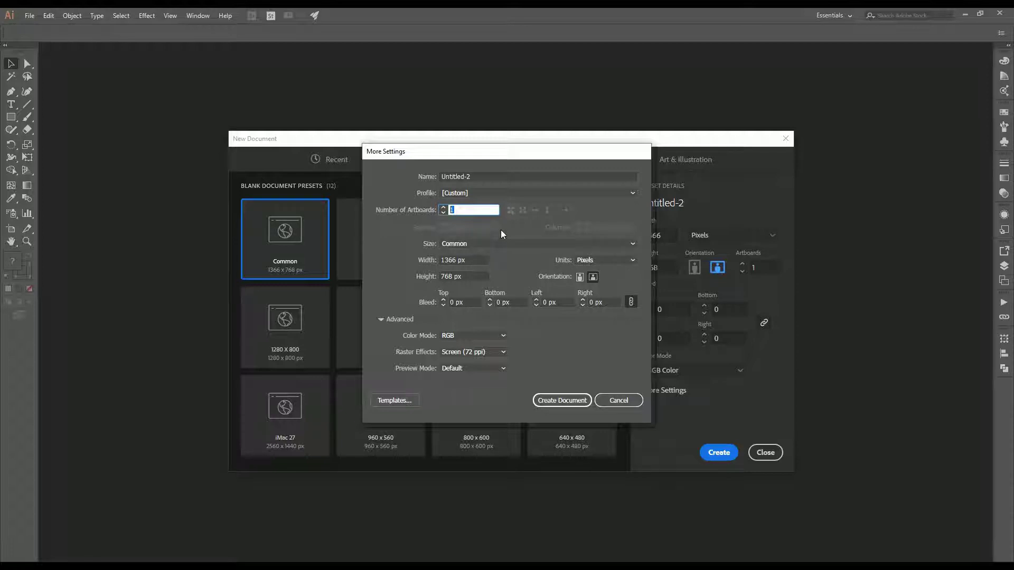
{"action": "type", "text": "3"}
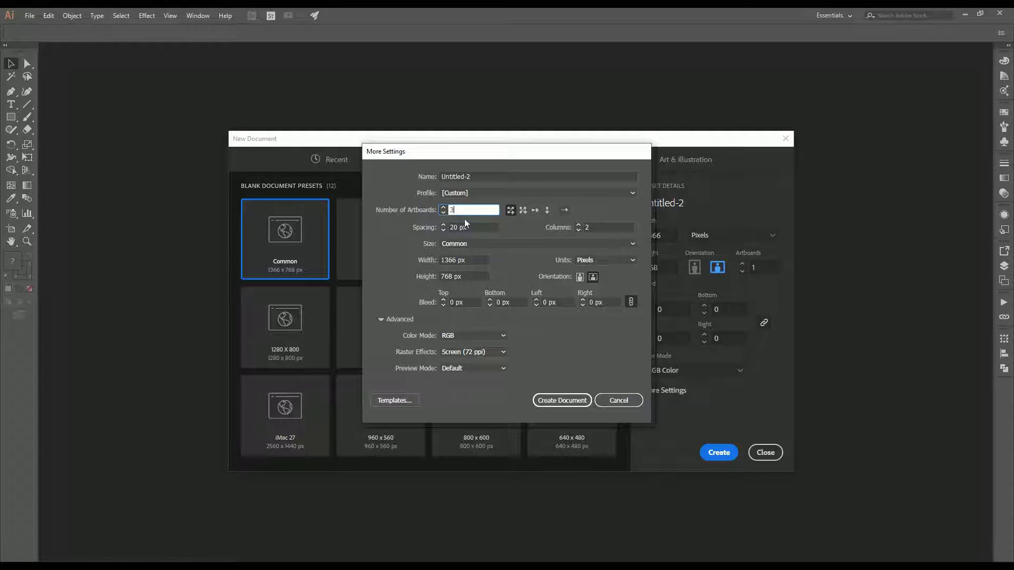
{"action": "left_click", "coordinate": [562, 400]}
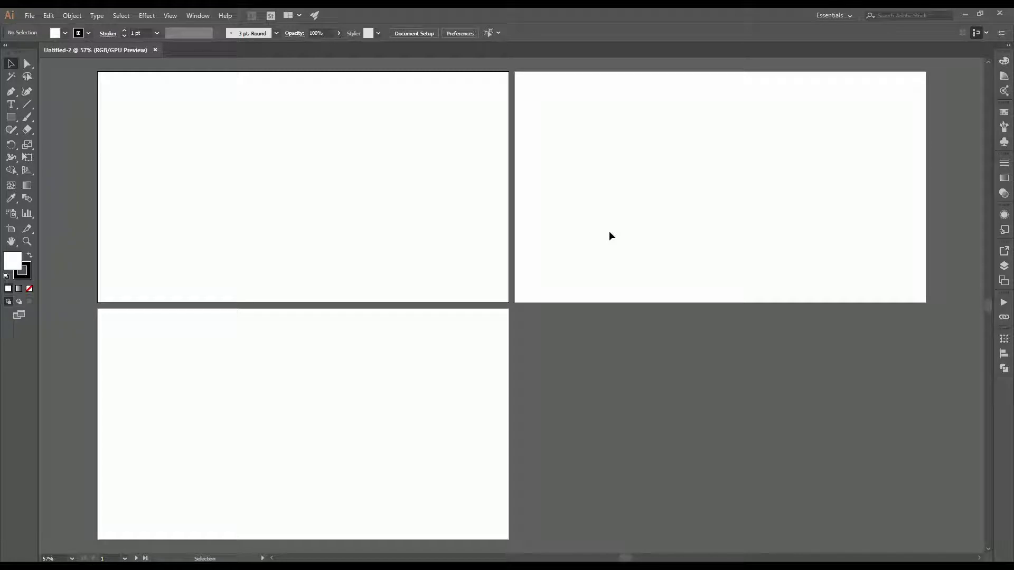
Close Untitled-2 and create a 1366 × 768 px document with 1 artboard, shown at 100%.
{"action": "left_click", "coordinate": [155, 49]}
{"action": "left_click", "coordinate": [29, 17]}
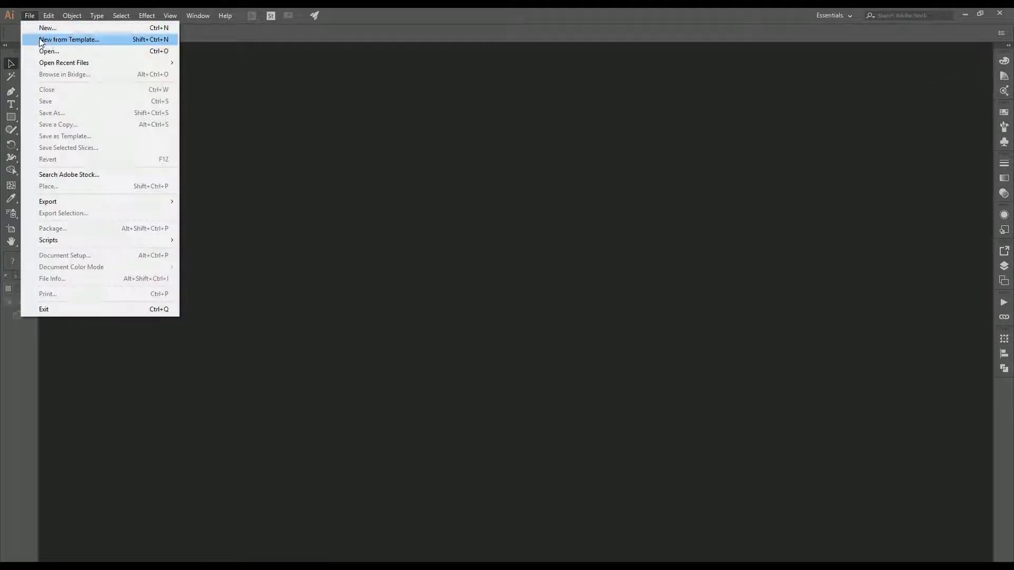
{"action": "left_click", "coordinate": [33, 27]}
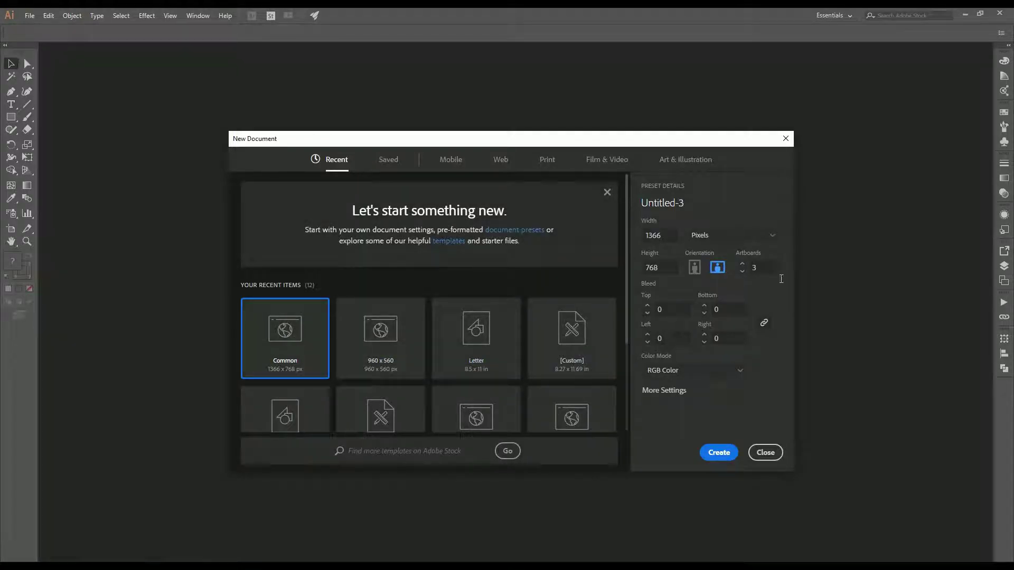
{"action": "double_click", "coordinate": [766, 272]}
{"action": "type", "text": "1"}
{"action": "left_click", "coordinate": [719, 453]}
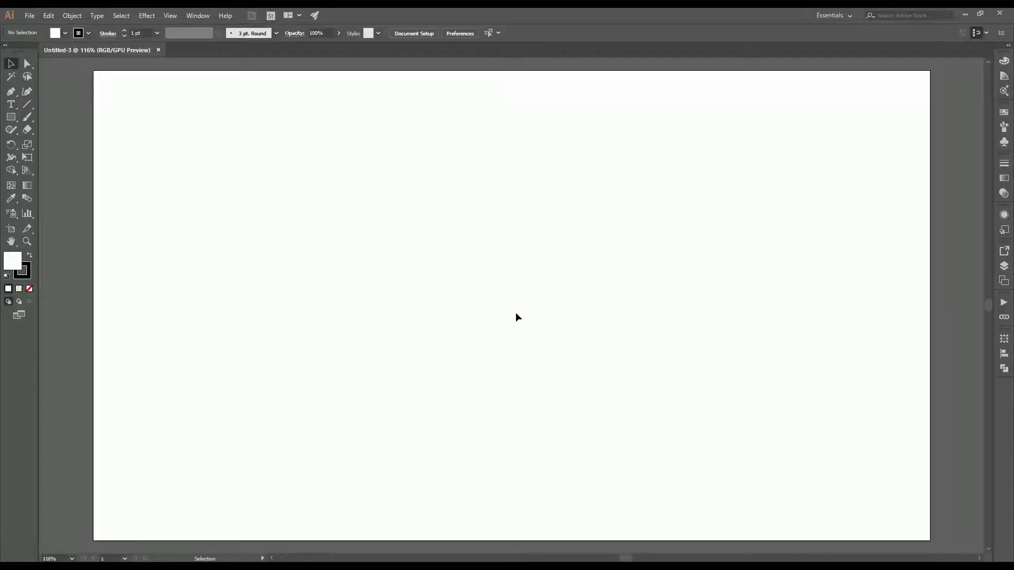
{"action": "key", "text": "ctrl+1"}
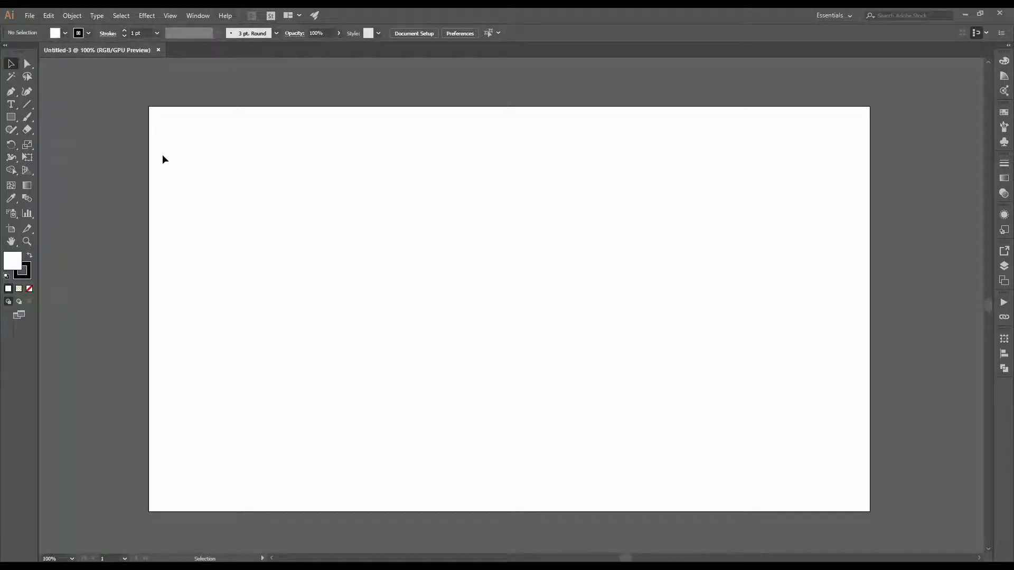
{"action": "left_click", "coordinate": [26, 67]}
Draw a closed curved path with the Pen tool, starting and ending at the artboard's left.
{"action": "left_click", "coordinate": [13, 92]}
{"action": "left_click", "coordinate": [315, 221]}
{"action": "left_click_drag", "start_coordinate": [466, 224], "coordinate": [484, 252]}
{"action": "left_click_drag", "start_coordinate": [533, 322], "coordinate": [603, 327]}
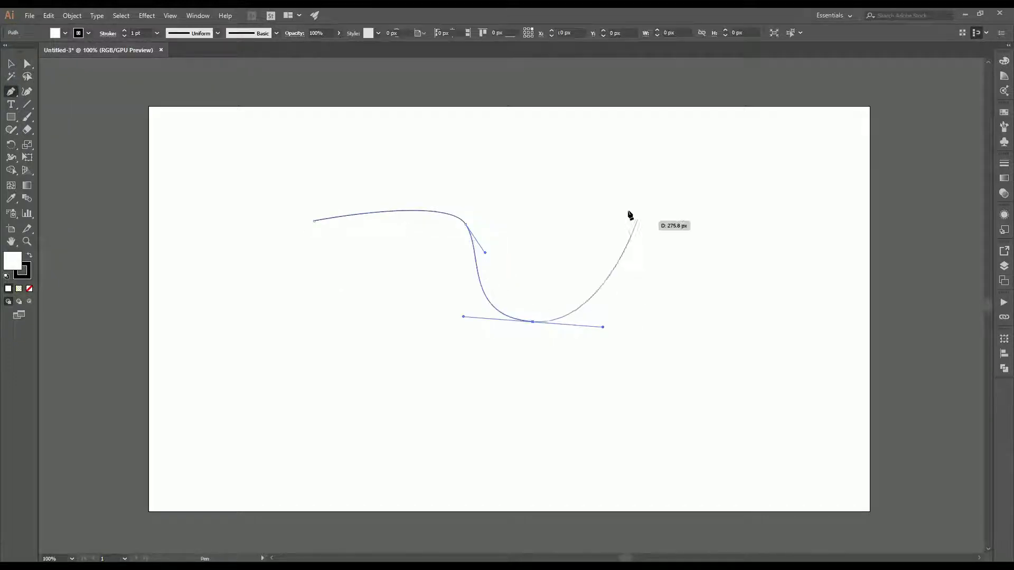
{"action": "left_click", "coordinate": [615, 181]}
{"action": "left_click", "coordinate": [315, 221]}
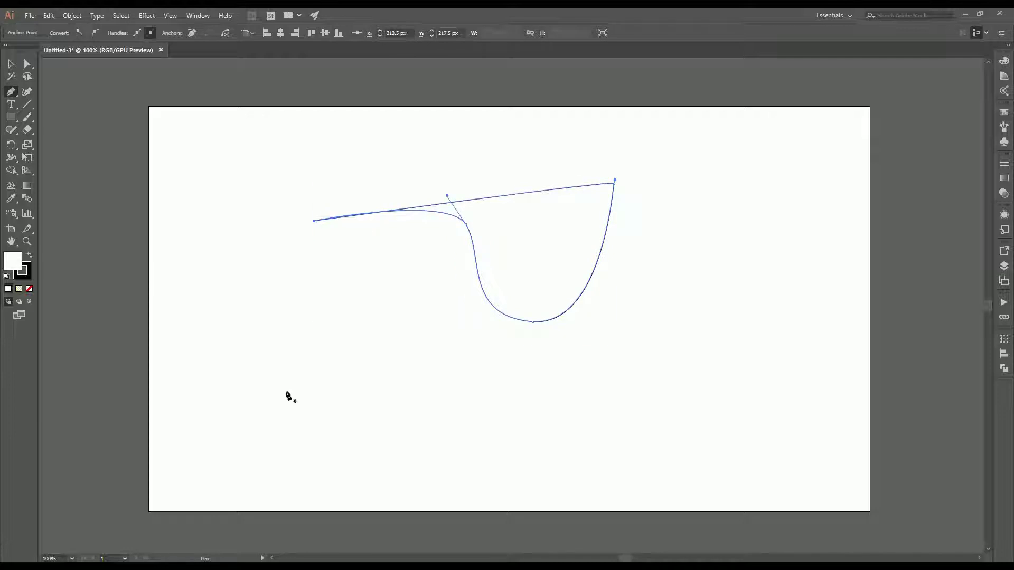
Select the curved path and delete it, leaving the artboard blank.
{"action": "left_click", "coordinate": [11, 63]}
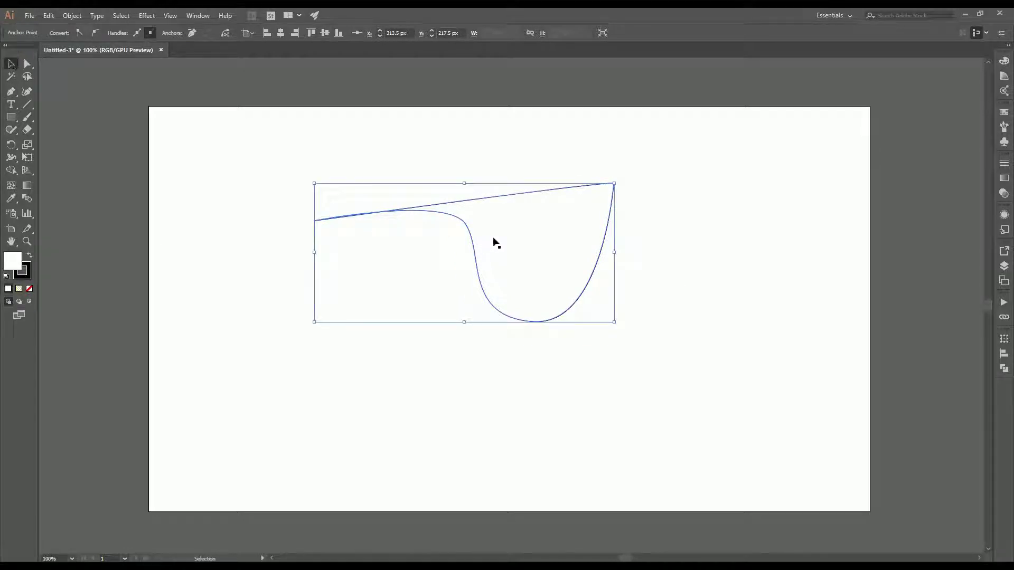
{"action": "key", "text": "Delete"}
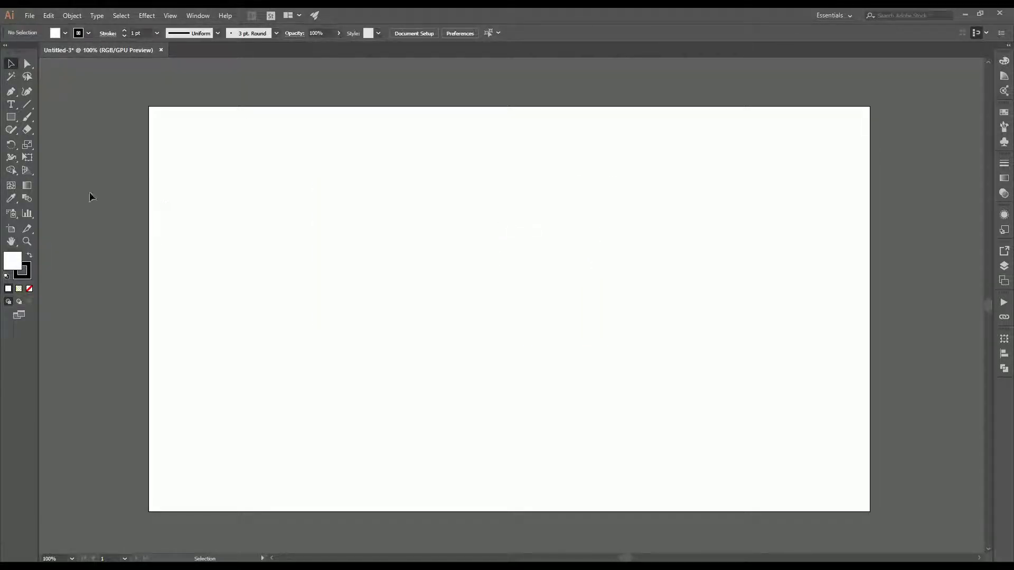
{"action": "left_click", "coordinate": [27, 93]}
{"action": "left_click", "coordinate": [15, 120]}
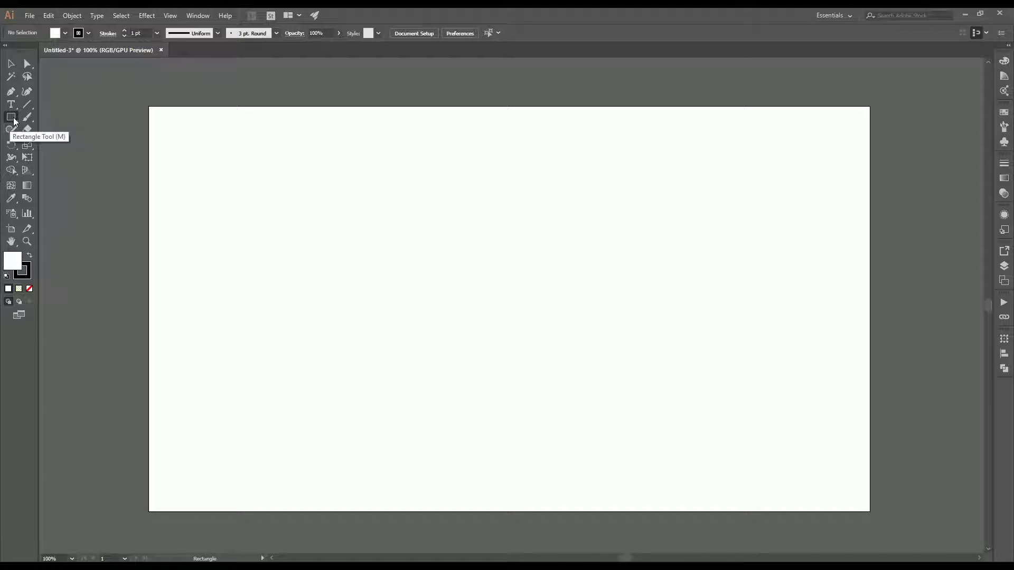
Draw a 459 × 313 px white-filled, 1 pt-stroked rectangle with the Rectangle Tool.
{"action": "left_click", "coordinate": [14, 122]}
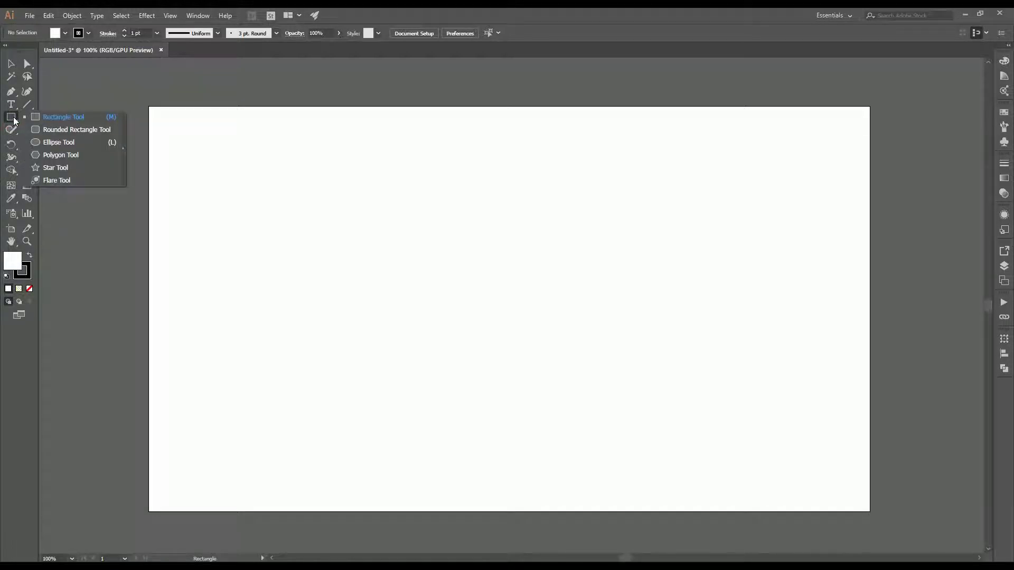
{"action": "left_click", "coordinate": [66, 119]}
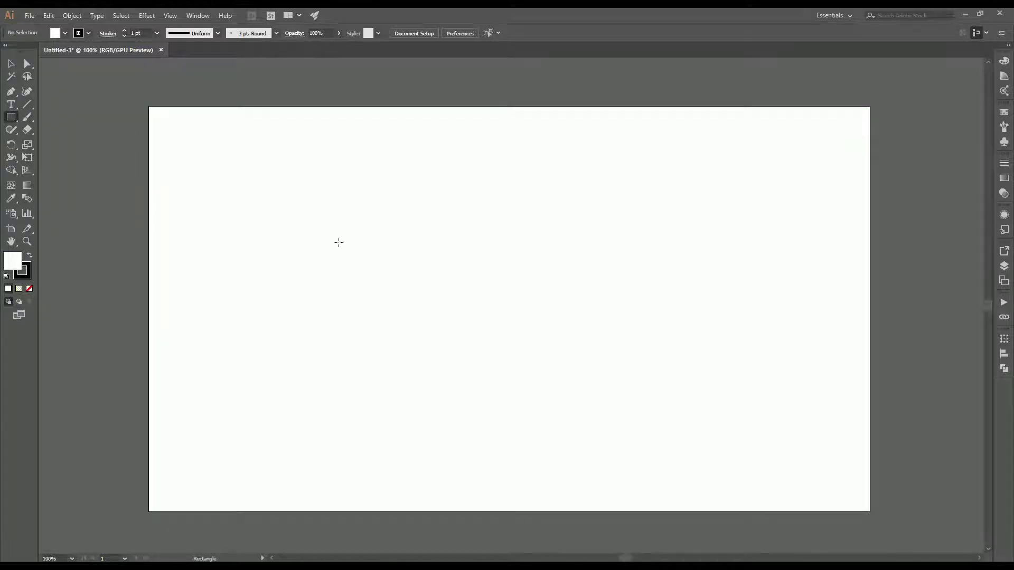
{"action": "left_click_drag", "start_coordinate": [325, 212], "coordinate": [568, 377]}
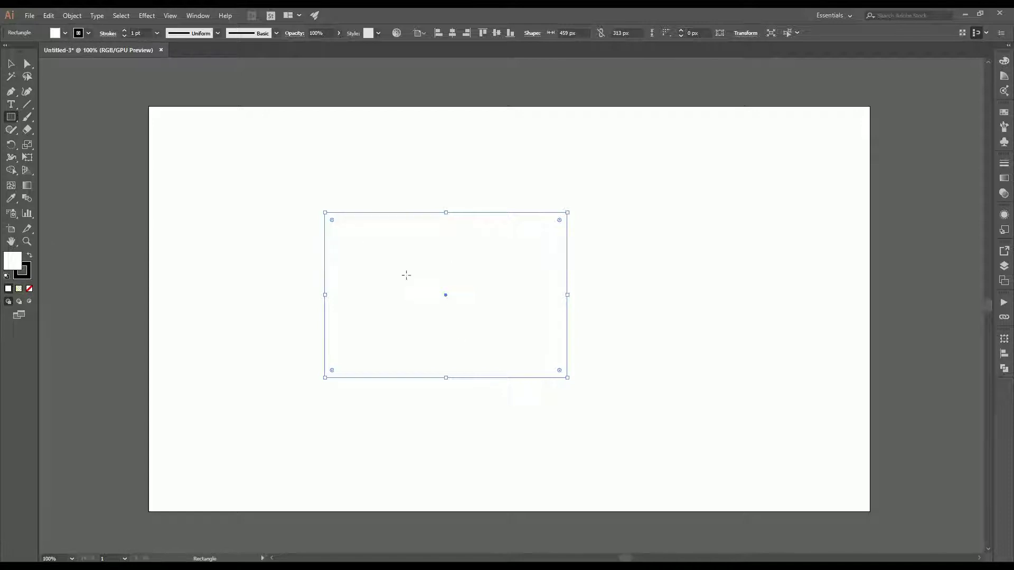
Try a red fill, then fill the rectangle with bright green.
{"action": "double_click", "coordinate": [14, 269]}
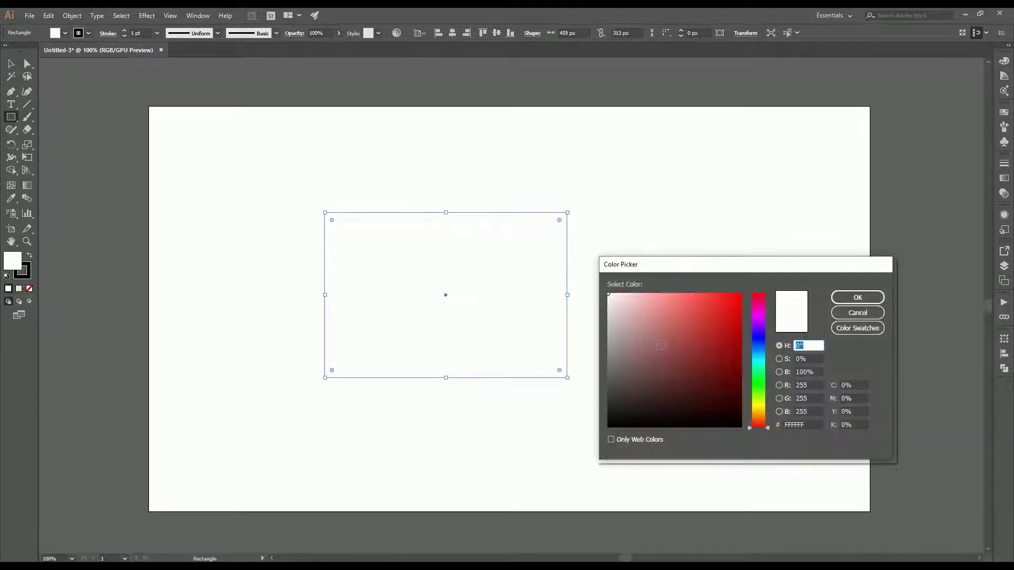
{"action": "left_click", "coordinate": [709, 320]}
{"action": "left_click", "coordinate": [856, 309]}
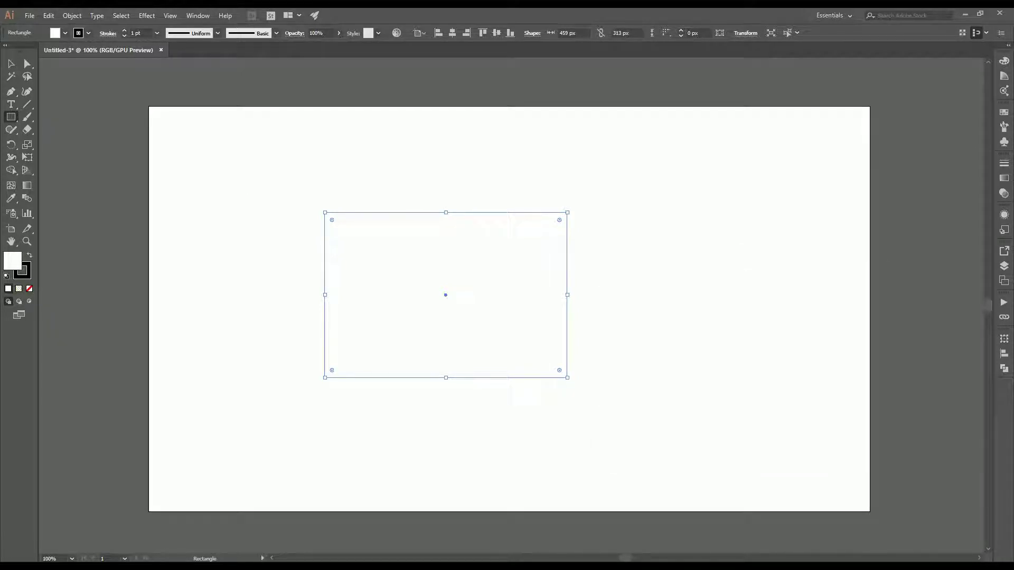
{"action": "left_click", "coordinate": [53, 34]}
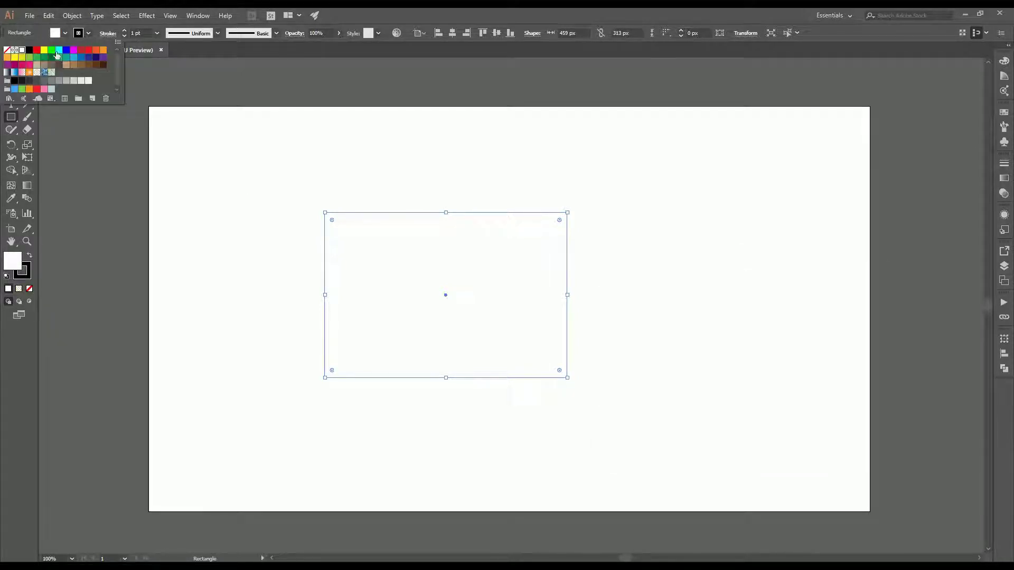
{"action": "left_click", "coordinate": [51, 50]}
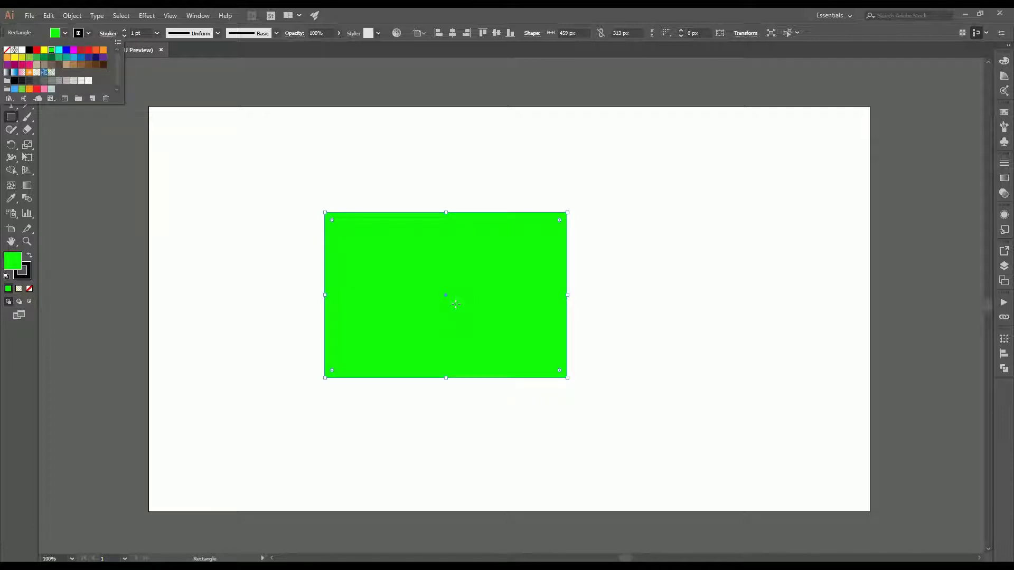
{"action": "left_click", "coordinate": [64, 33]}
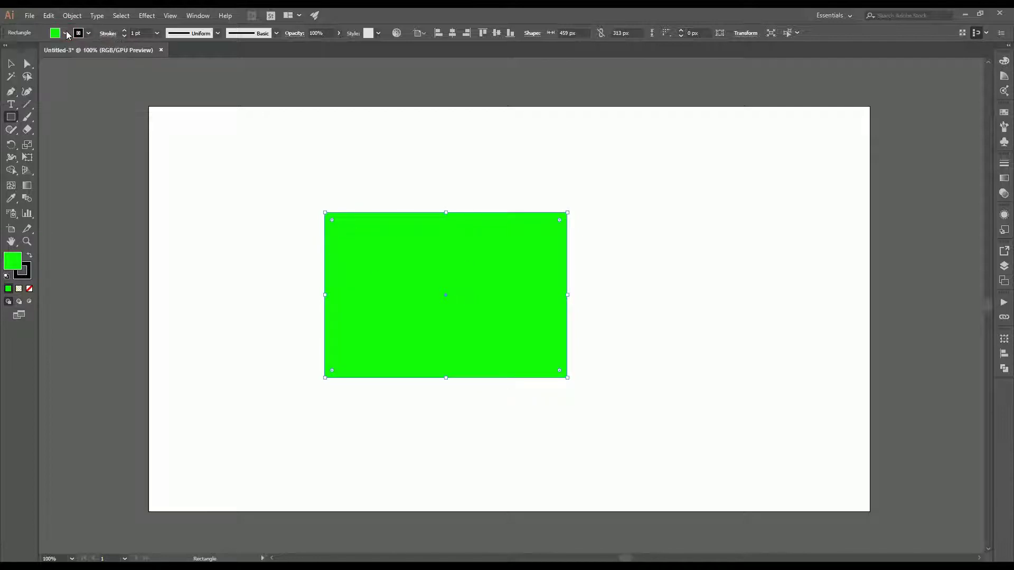
Give the rectangle a 6 pt stroke and reselect it.
{"action": "left_click", "coordinate": [29, 274]}
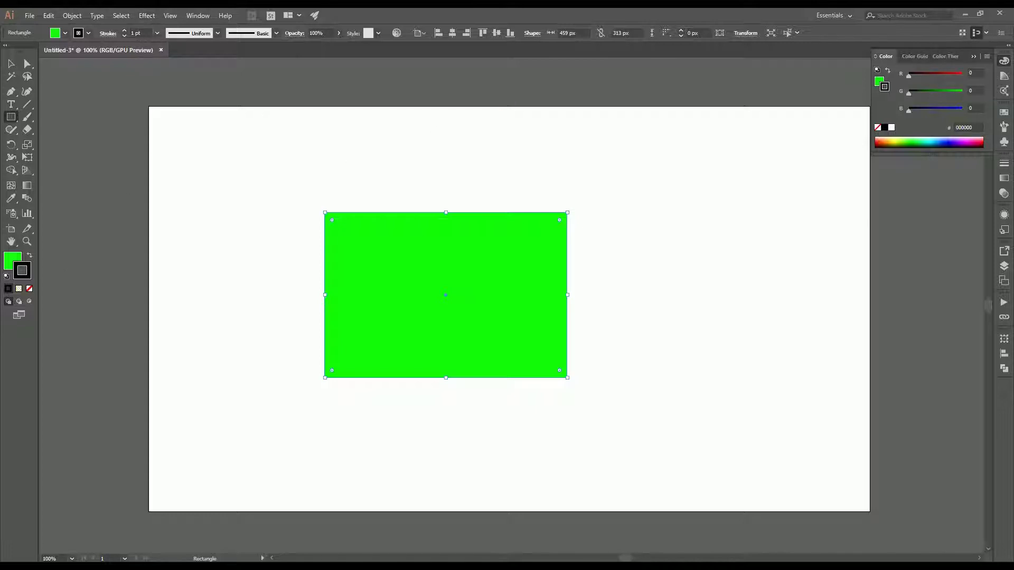
{"action": "left_click", "coordinate": [157, 33]}
{"action": "left_click", "coordinate": [176, 141]}
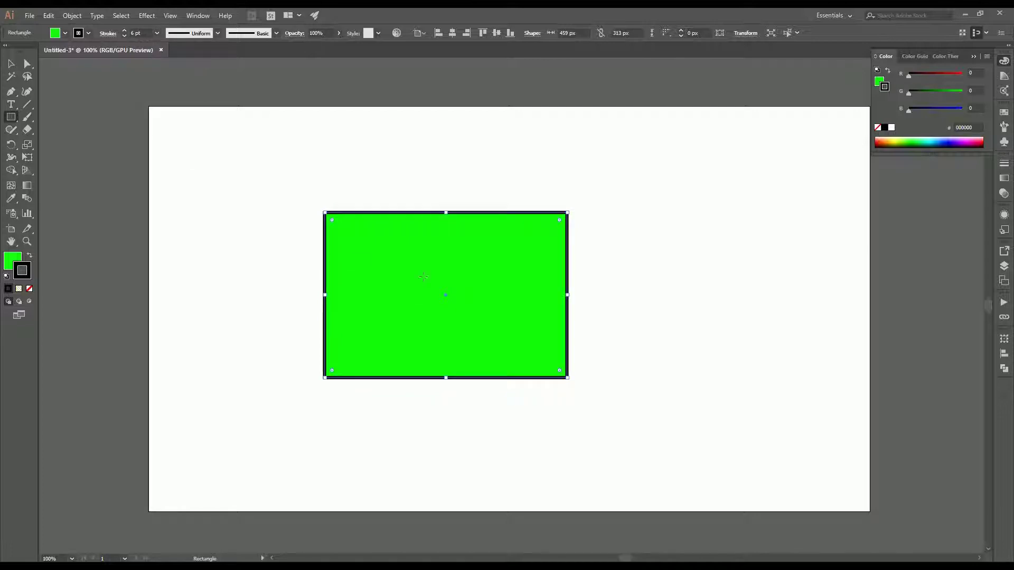
{"action": "left_click", "coordinate": [10, 63]}
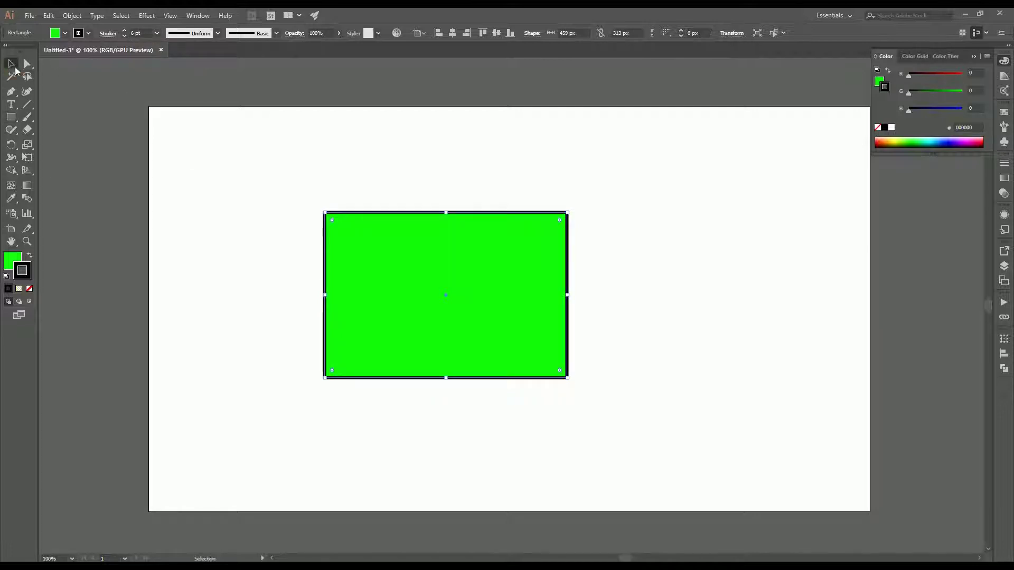
{"action": "left_click", "coordinate": [375, 182]}
{"action": "left_click", "coordinate": [425, 249]}
Remove the rectangle's fill, restore a black stroke and set its weight to 5 pt.
{"action": "left_click", "coordinate": [29, 290]}
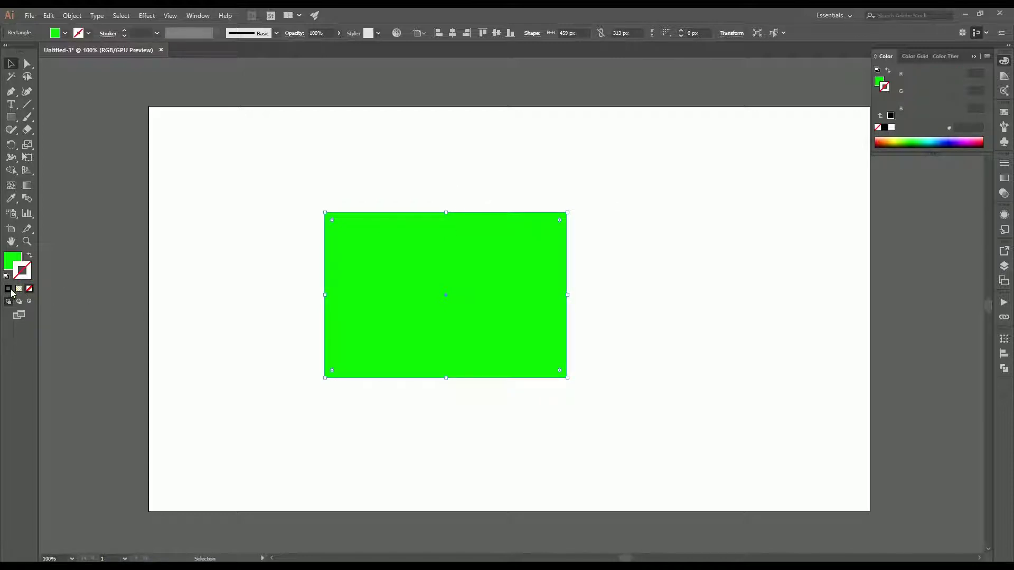
{"action": "left_click", "coordinate": [8, 289]}
{"action": "left_click", "coordinate": [12, 263]}
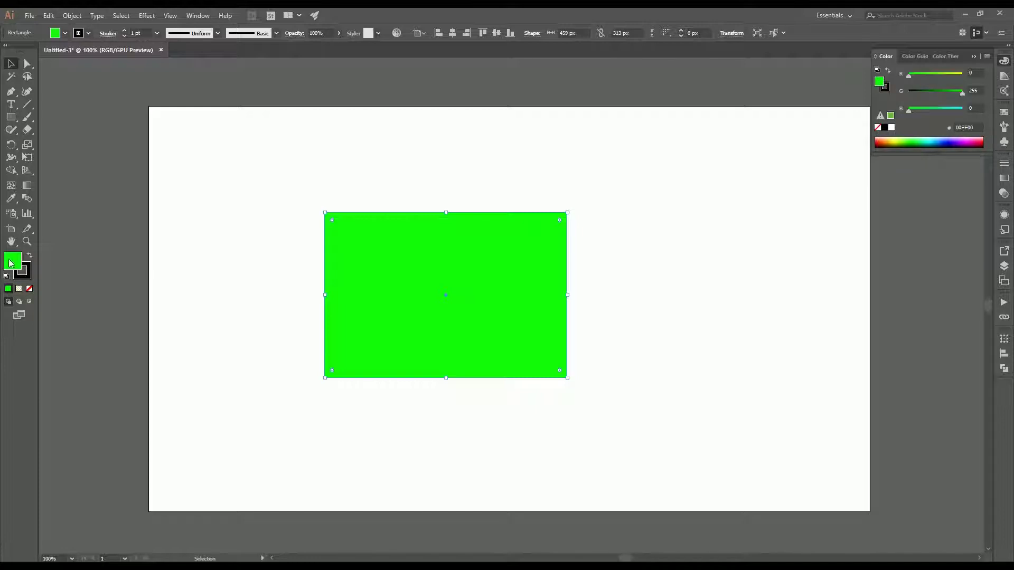
{"action": "left_click", "coordinate": [30, 288]}
{"action": "left_click", "coordinate": [29, 278]}
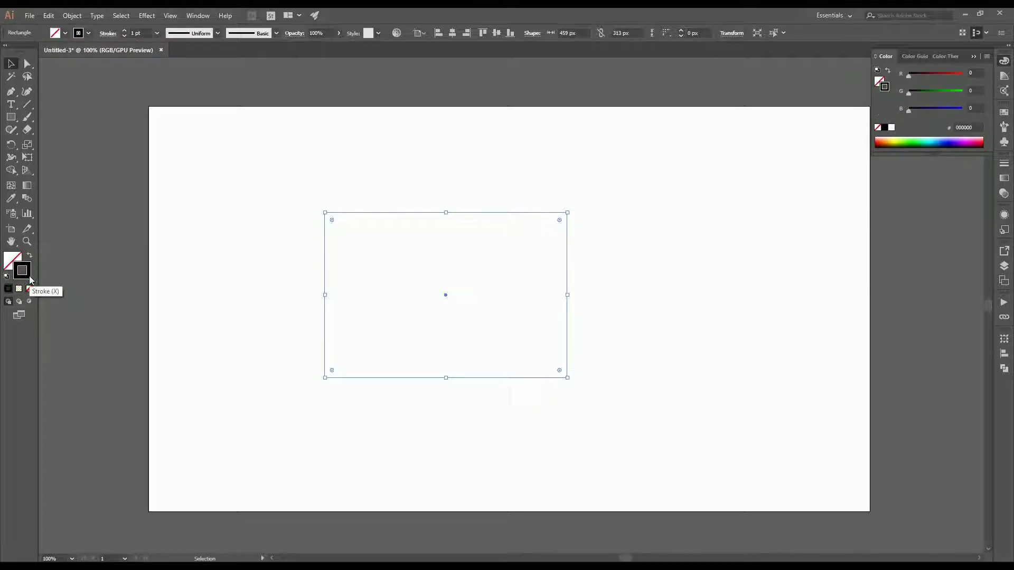
{"action": "left_click", "coordinate": [158, 34]}
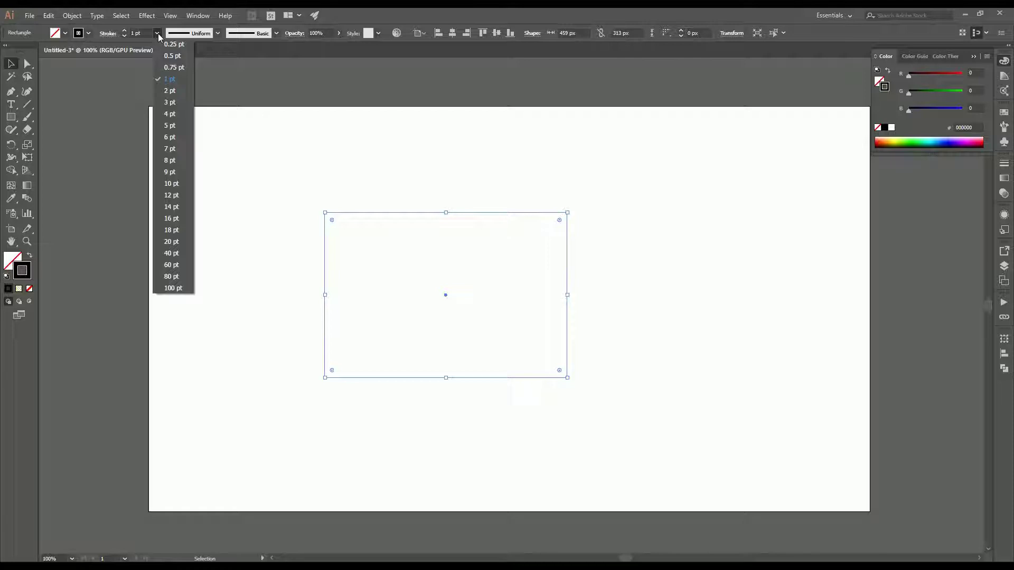
{"action": "left_click", "coordinate": [170, 125]}
{"action": "left_click", "coordinate": [414, 173]}
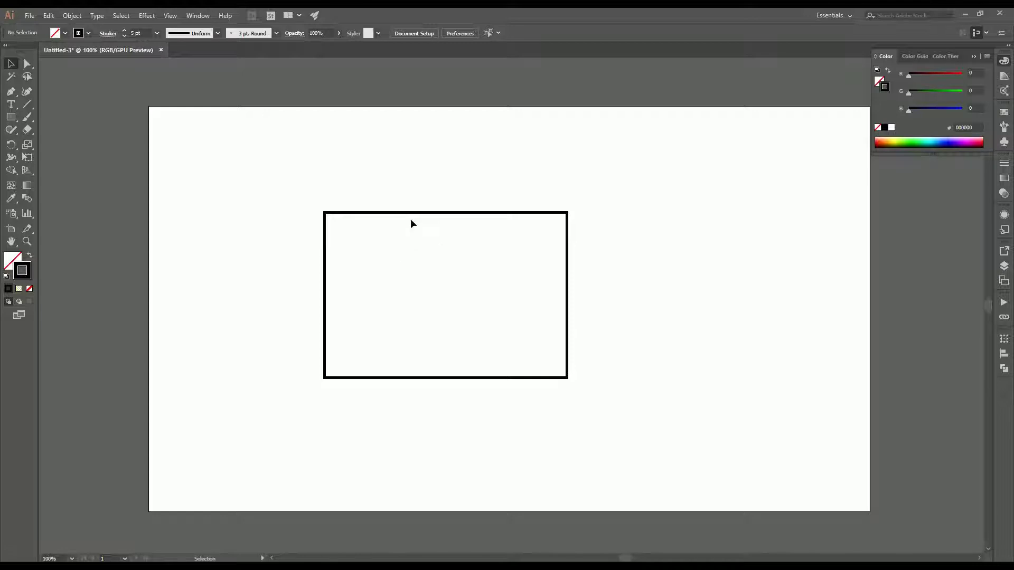
{"action": "left_click", "coordinate": [373, 213]}
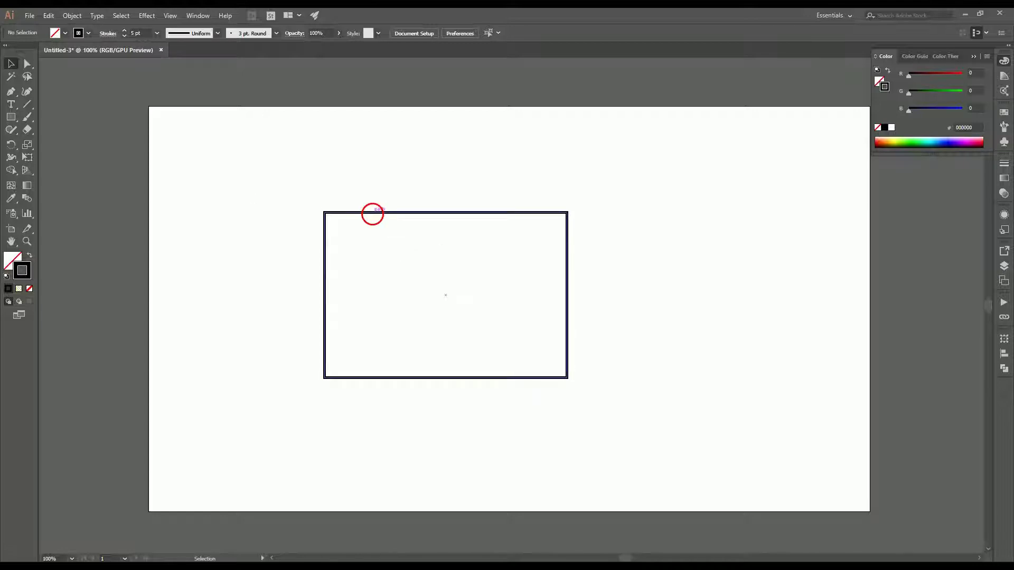
Draw a 140 × 129 px ellipse above-left of the rectangle, then reselect the rectangle.
{"action": "left_click", "coordinate": [12, 118]}
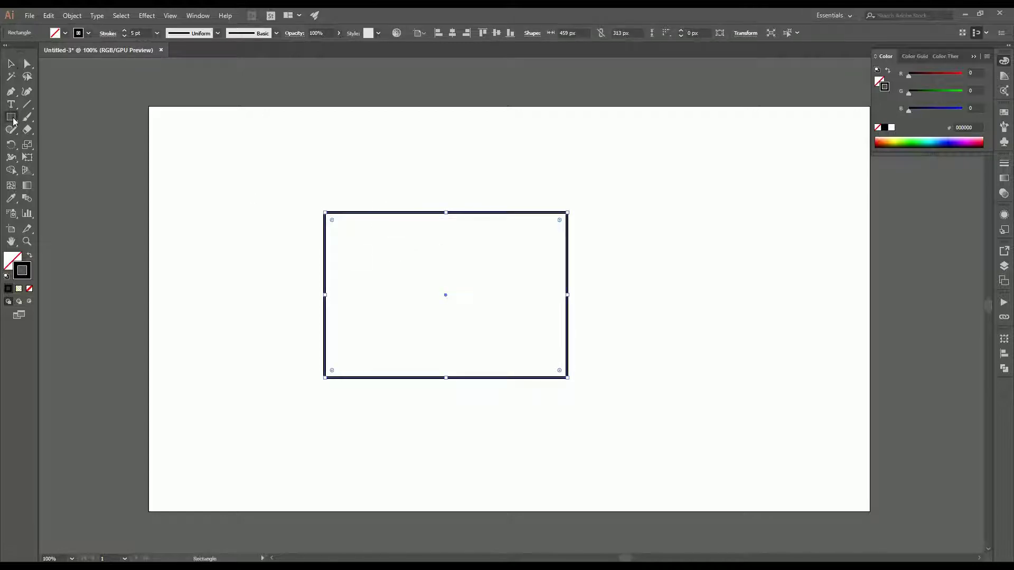
{"action": "left_click", "coordinate": [59, 143]}
{"action": "left_click_drag", "start_coordinate": [219, 181], "coordinate": [293, 248]}
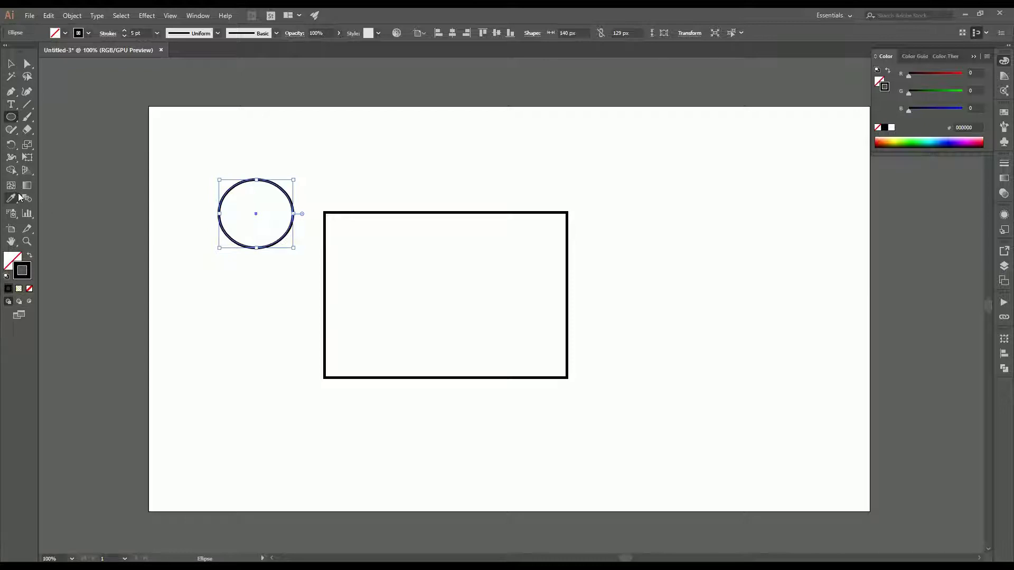
{"action": "left_click", "coordinate": [11, 63]}
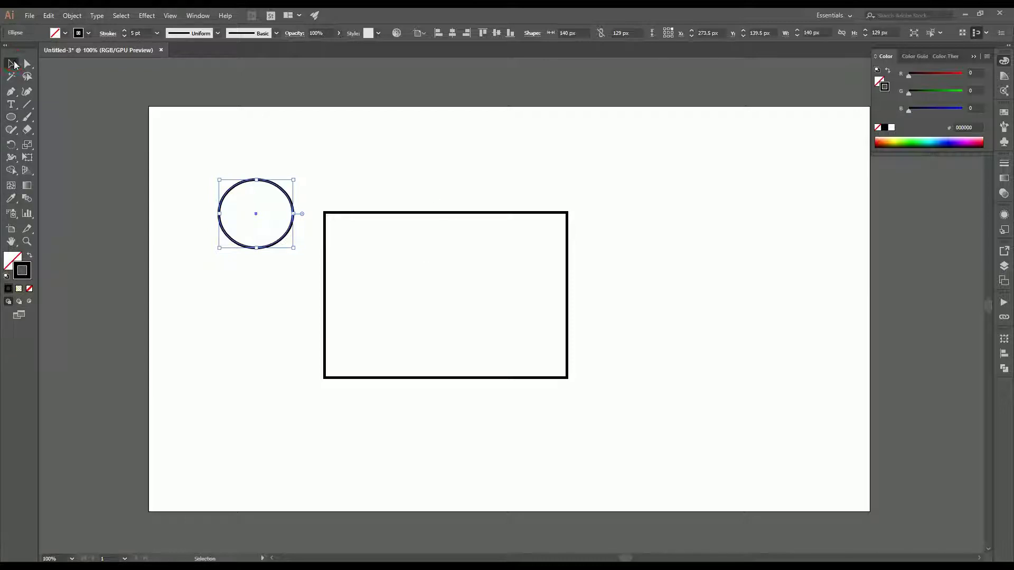
{"action": "left_click", "coordinate": [422, 213]}
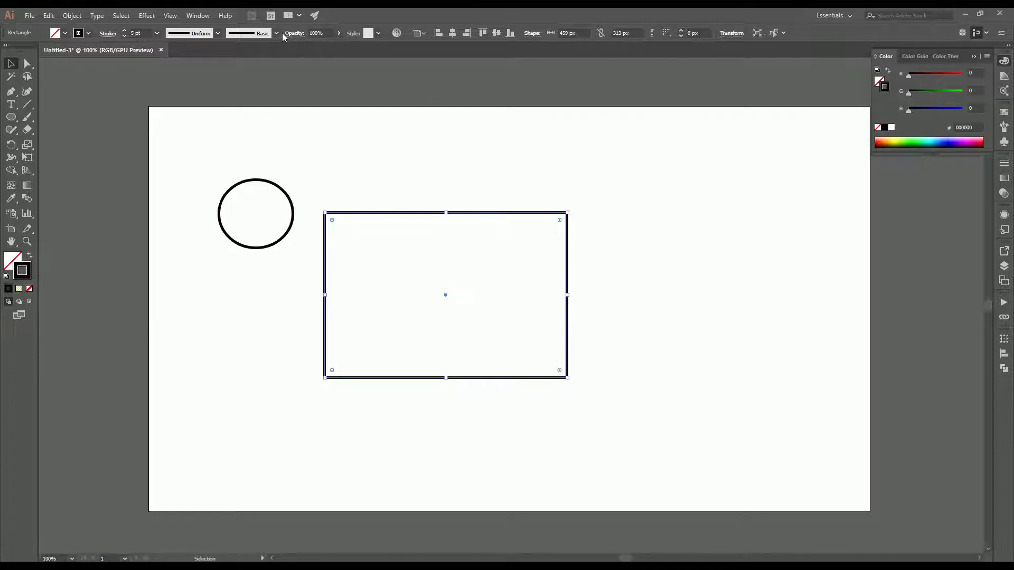
Lower the rectangle's opacity to 51% and try the Charcoal - Pencil brush on its outline.
{"action": "left_click", "coordinate": [339, 33]}
{"action": "left_click_drag", "start_coordinate": [335, 46], "coordinate": [318, 46]}
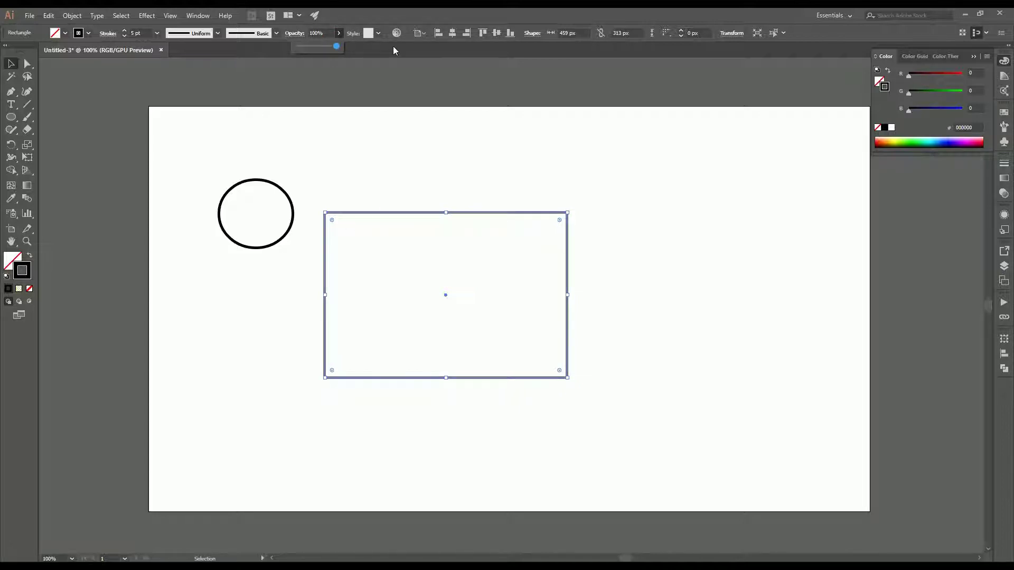
{"action": "left_click", "coordinate": [277, 33]}
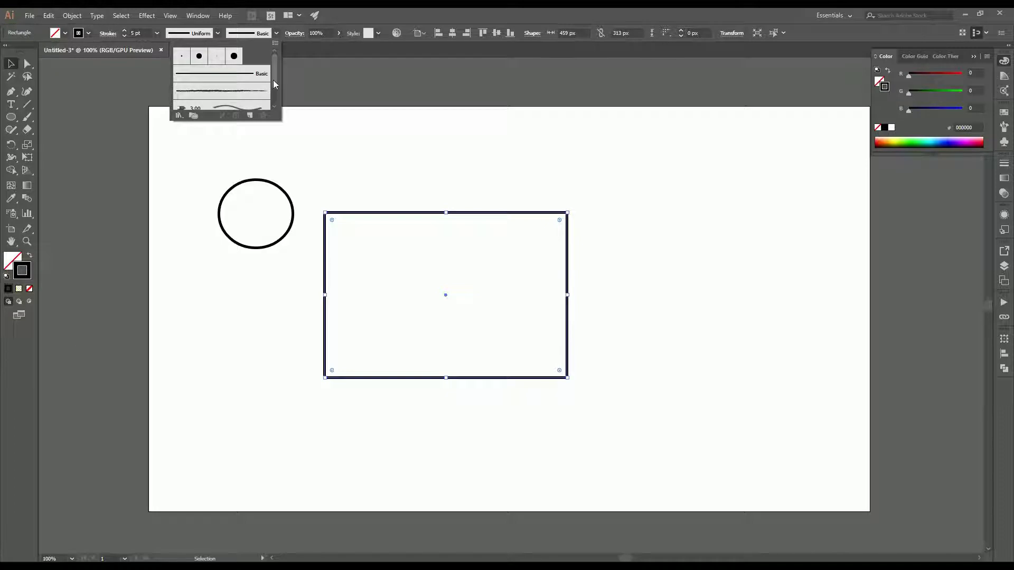
{"action": "left_click_drag", "start_coordinate": [274, 79], "coordinate": [275, 91]}
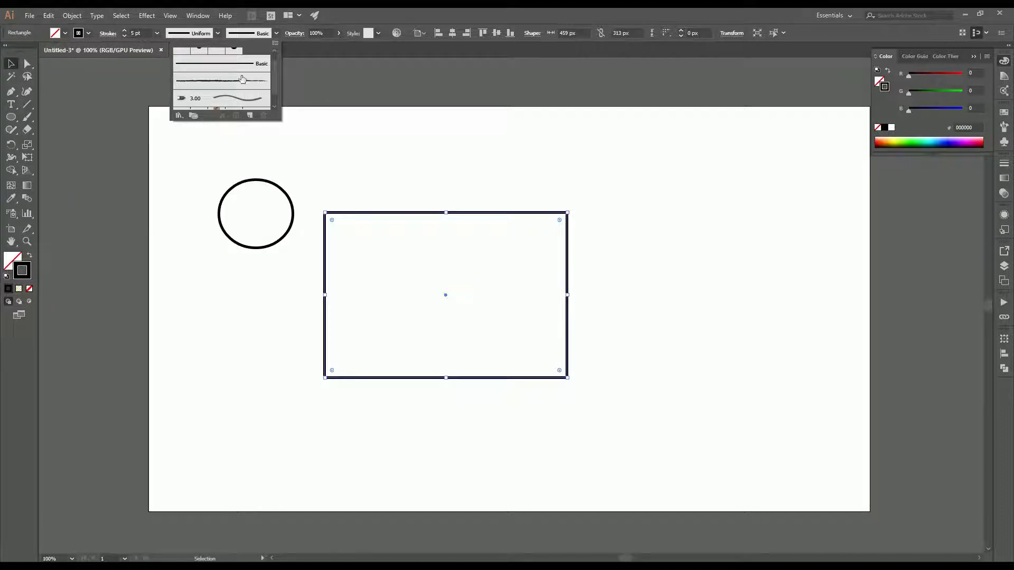
{"action": "left_click", "coordinate": [223, 86]}
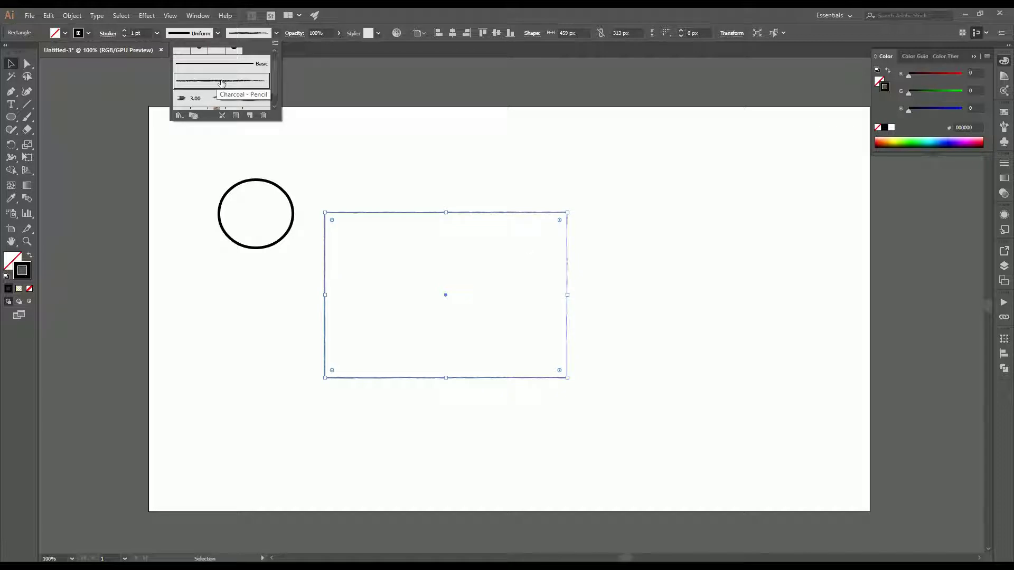
{"action": "left_click", "coordinate": [589, 177]}
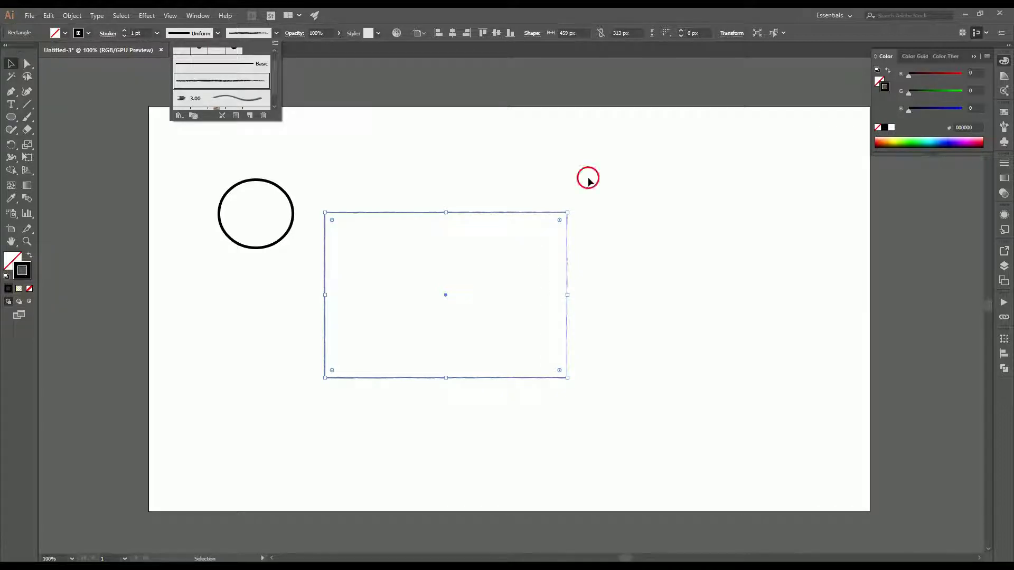
{"action": "left_click", "coordinate": [799, 265]}
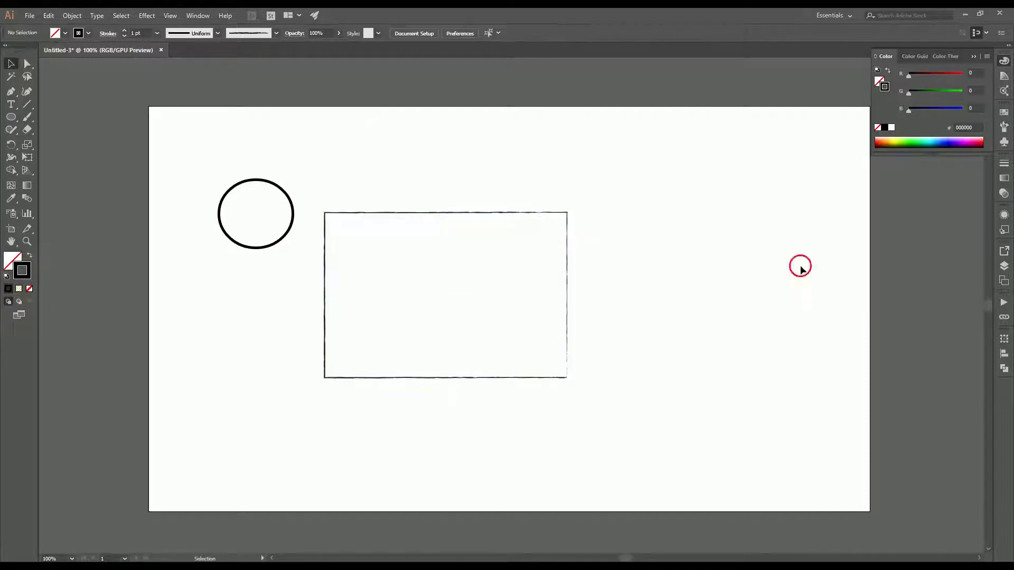
{"action": "left_click", "coordinate": [406, 213]}
Apply the 3.00 brush to the outline, then revert it to the Basic brush.
{"action": "left_click", "coordinate": [276, 33]}
{"action": "left_click", "coordinate": [242, 102]}
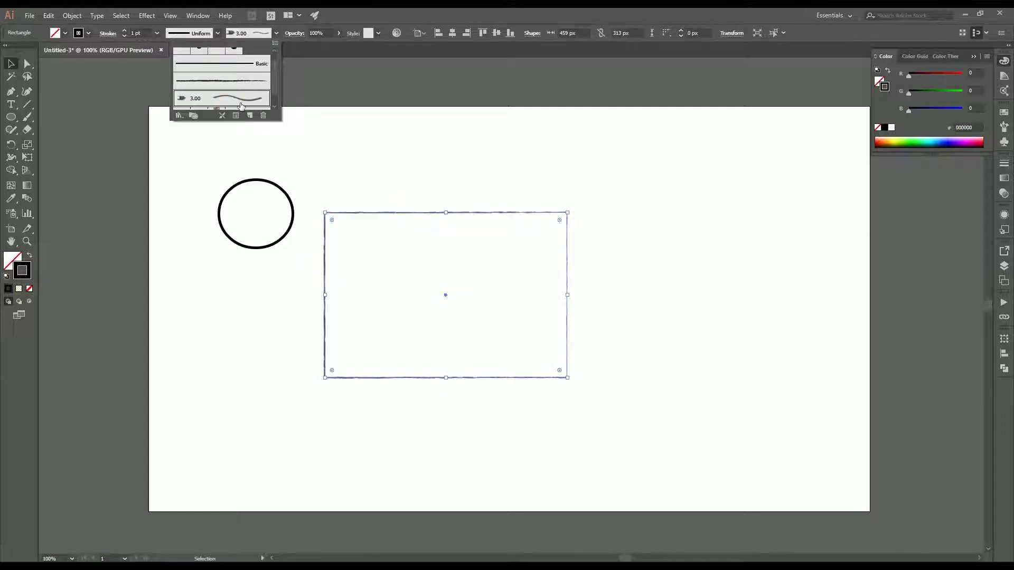
{"action": "left_click", "coordinate": [617, 154]}
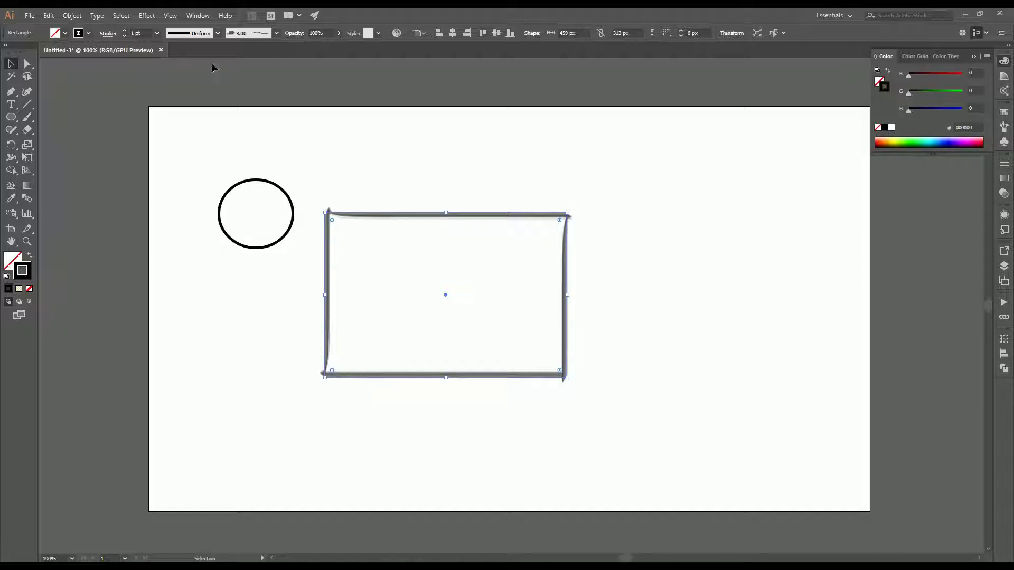
{"action": "left_click", "coordinate": [276, 32]}
{"action": "scroll", "coordinate": [243, 87], "scroll_direction": "up", "scroll_amount": 1}
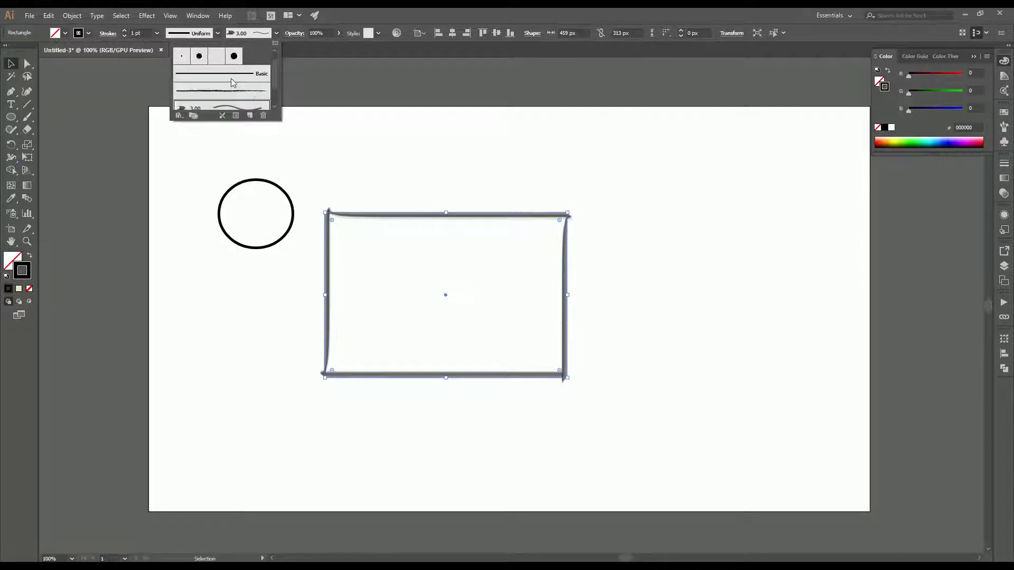
{"action": "left_click", "coordinate": [232, 74]}
{"action": "left_click", "coordinate": [217, 33]}
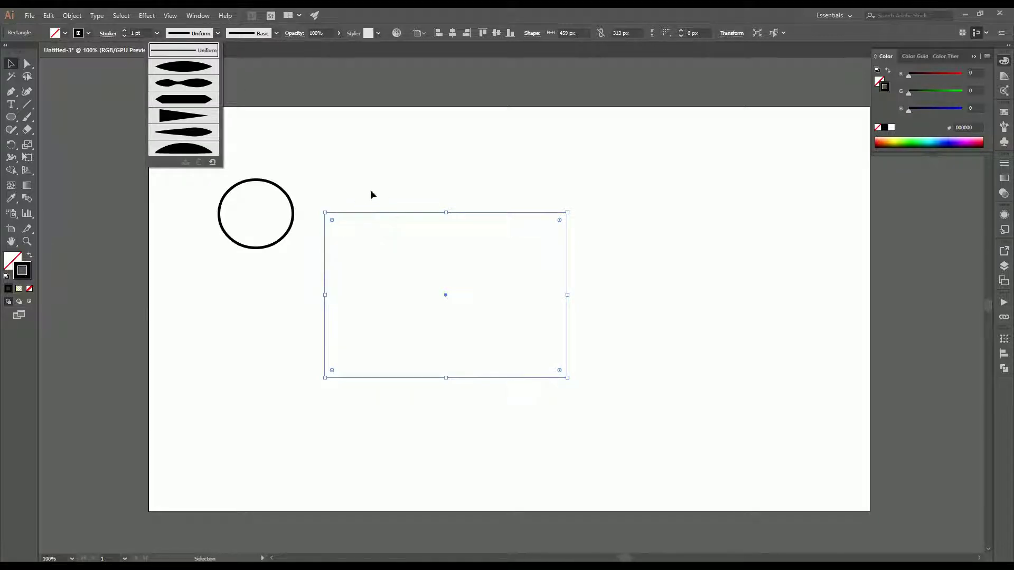
Set the rectangle's stroke weight to 5 pt, then to 10 pt.
{"action": "left_click", "coordinate": [157, 33]}
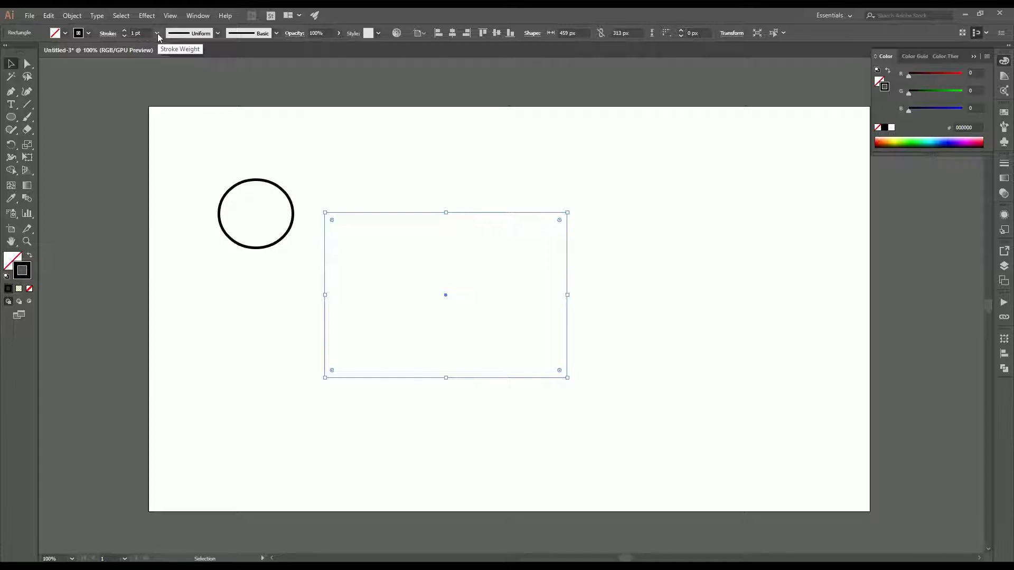
{"action": "left_click", "coordinate": [157, 33]}
{"action": "left_click", "coordinate": [169, 131]}
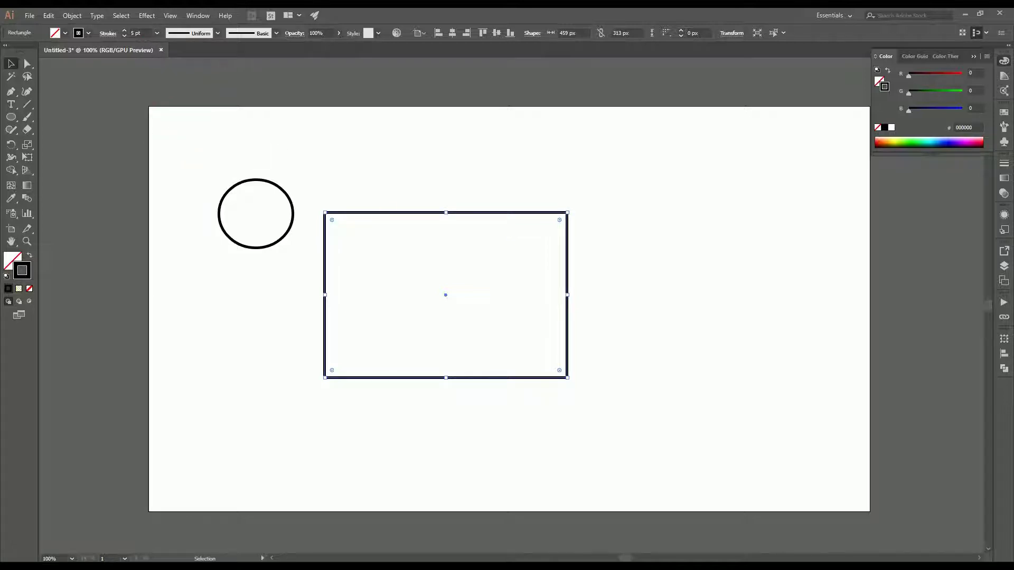
{"action": "left_click", "coordinate": [157, 33]}
{"action": "left_click", "coordinate": [171, 183]}
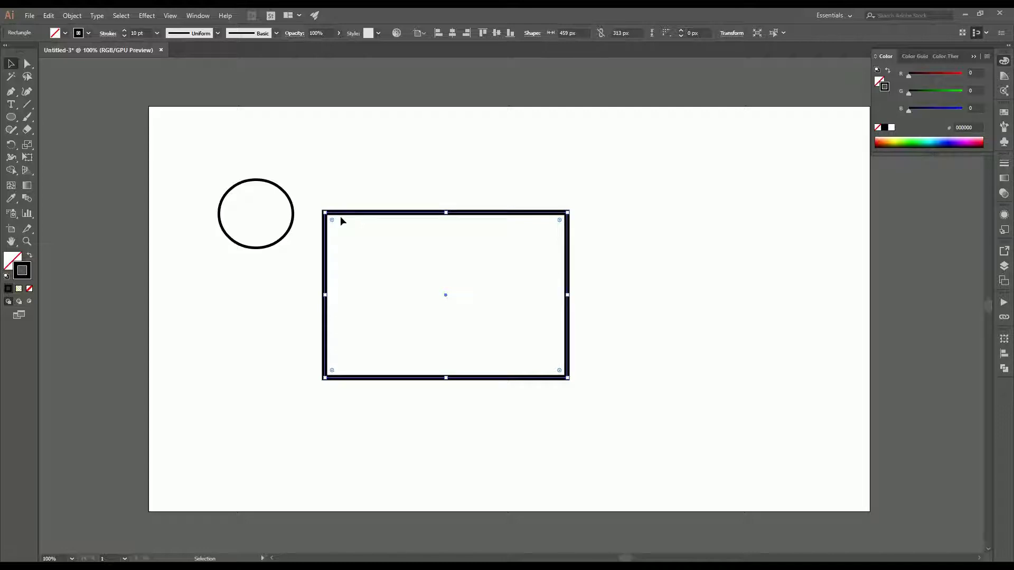
Try several tapered width profiles on the outline, then settle on Uniform.
{"action": "left_click", "coordinate": [200, 35]}
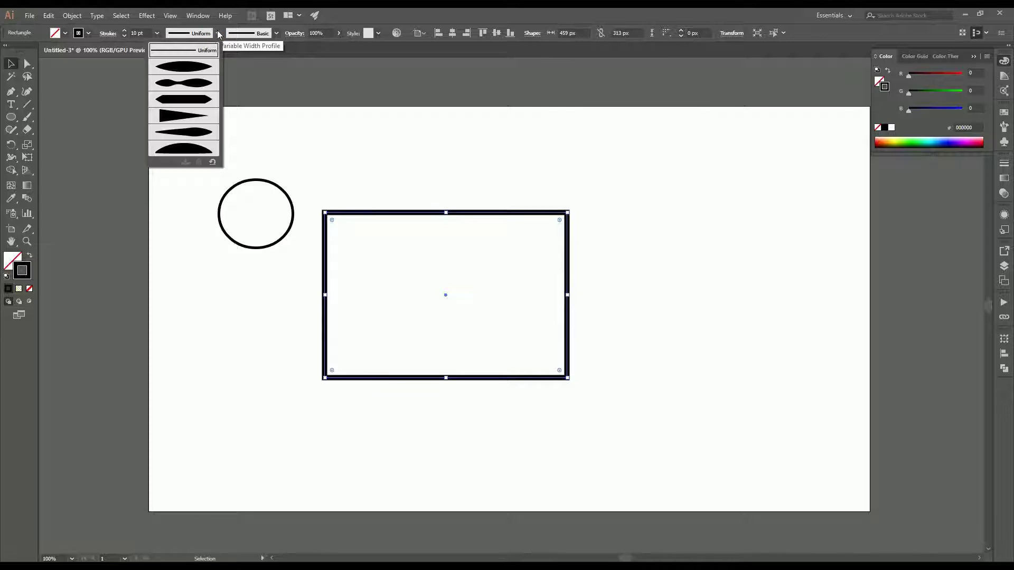
{"action": "left_click", "coordinate": [189, 67]}
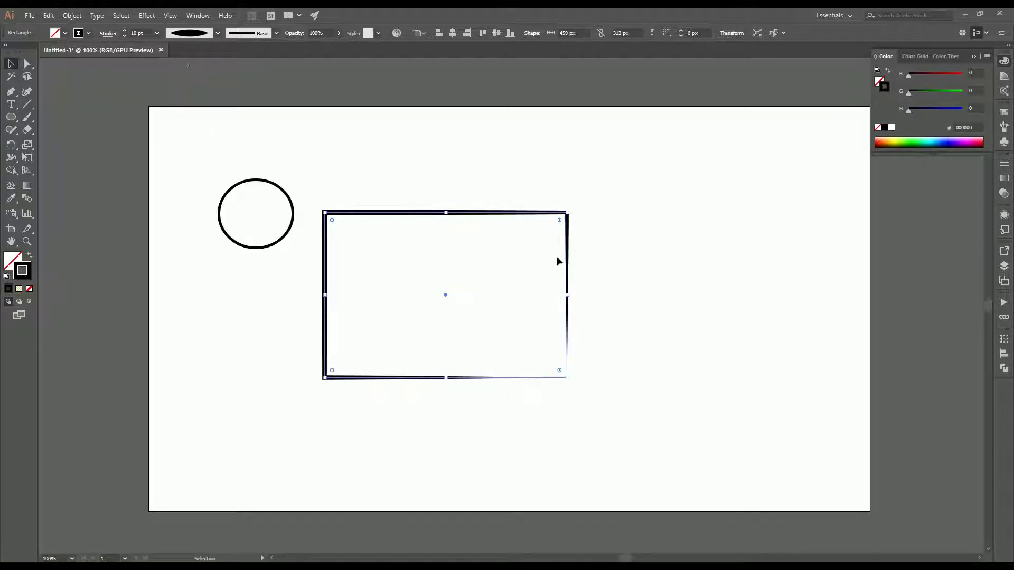
{"action": "left_click", "coordinate": [217, 34]}
{"action": "left_click", "coordinate": [191, 100]}
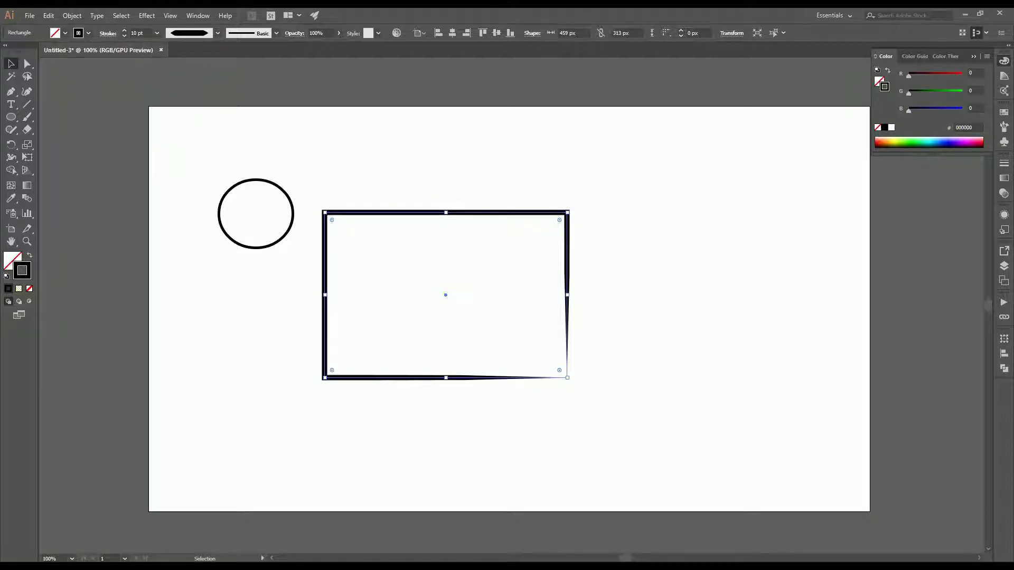
{"action": "left_click", "coordinate": [217, 34]}
{"action": "left_click", "coordinate": [198, 83]}
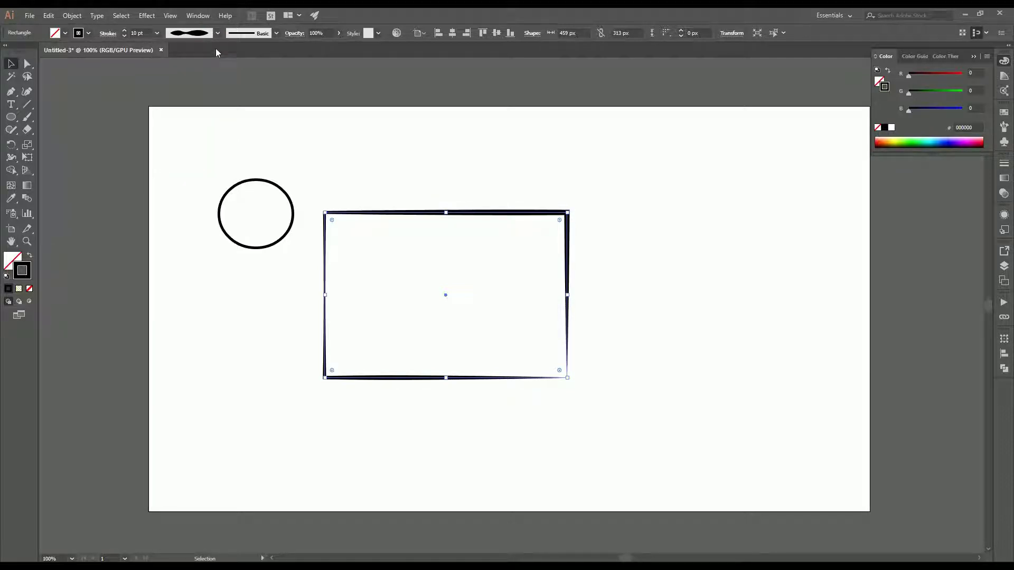
{"action": "left_click", "coordinate": [217, 33]}
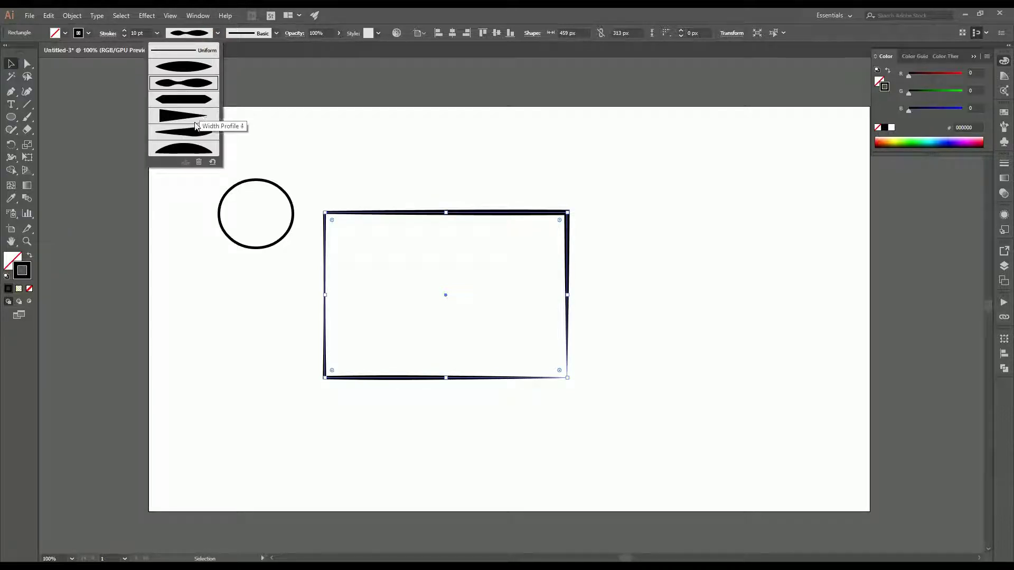
{"action": "left_click", "coordinate": [196, 150]}
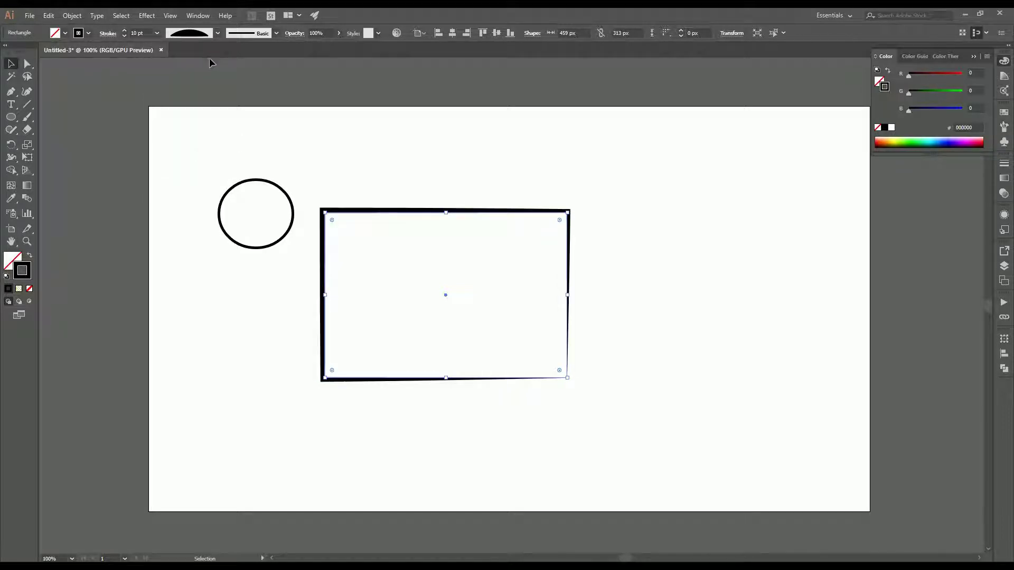
{"action": "left_click", "coordinate": [217, 33]}
{"action": "left_click", "coordinate": [195, 49]}
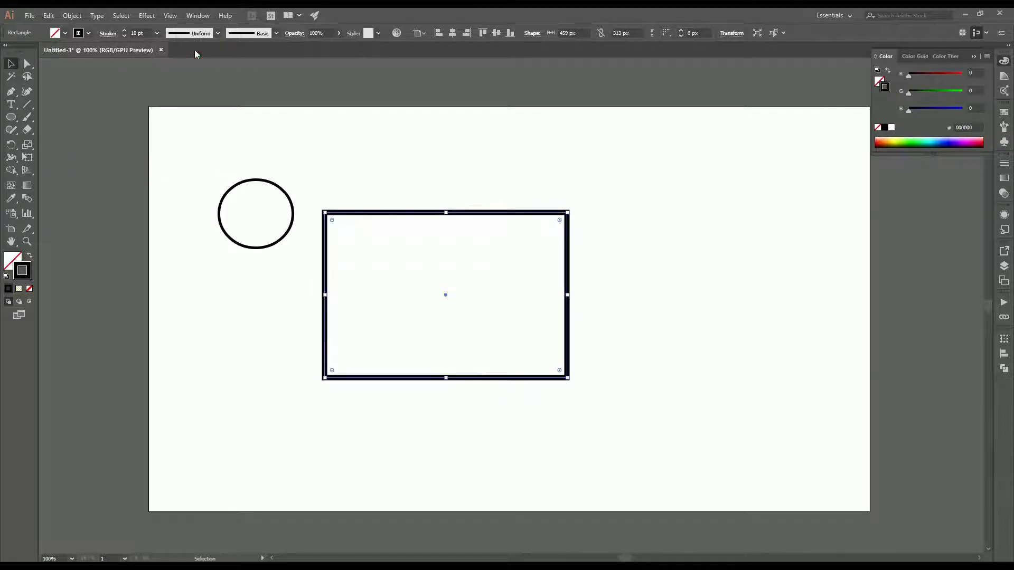
{"action": "left_click", "coordinate": [598, 194]}
{"action": "left_click", "coordinate": [471, 212]}
{"action": "left_click", "coordinate": [201, 18]}
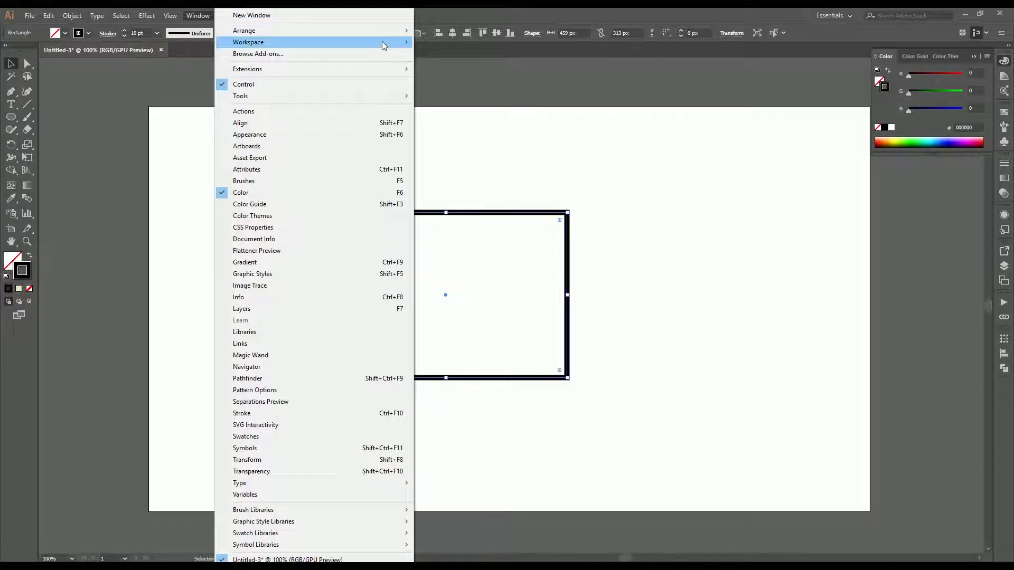
{"action": "mouse_move", "coordinate": [382, 41]}
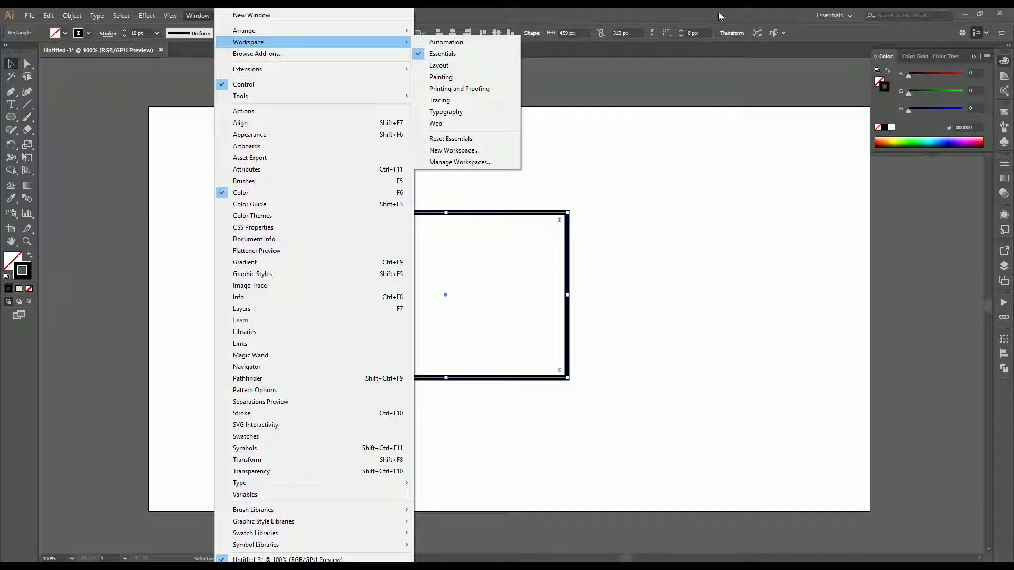
{"action": "left_click", "coordinate": [795, 10]}
{"action": "left_click", "coordinate": [853, 14]}
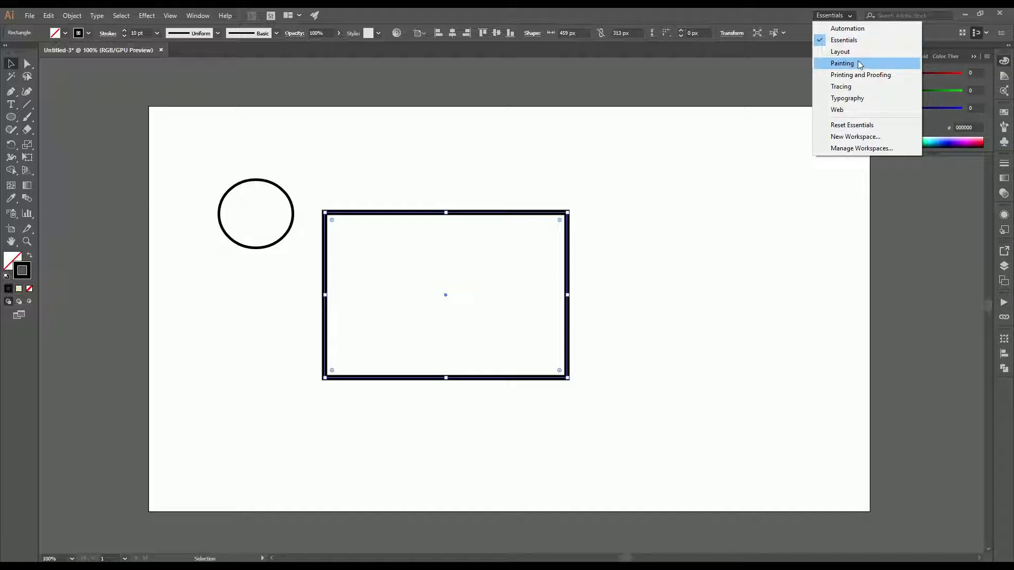
{"action": "key", "text": "Escape"}
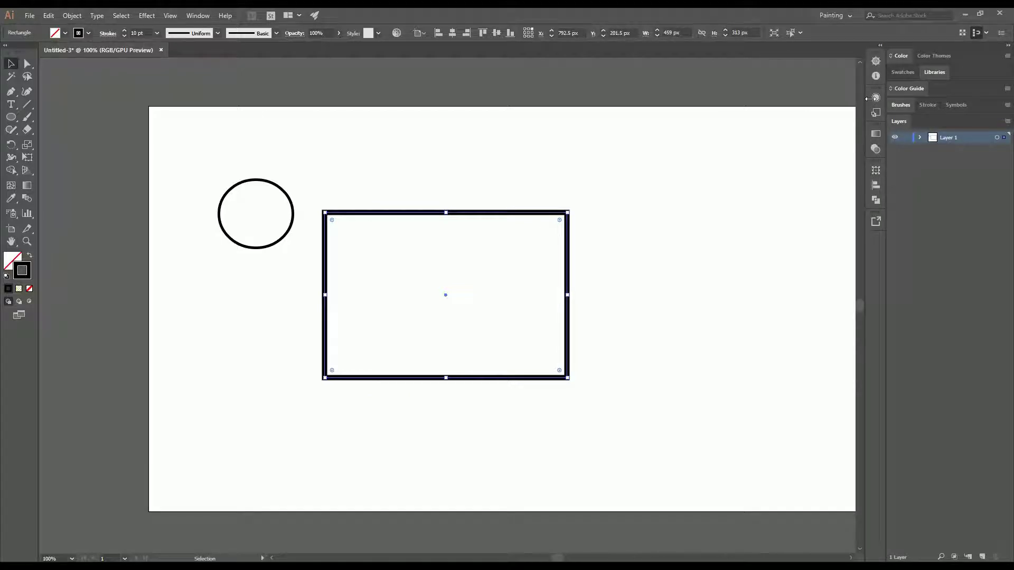
{"action": "left_click", "coordinate": [851, 16]}
{"action": "left_click", "coordinate": [847, 85]}
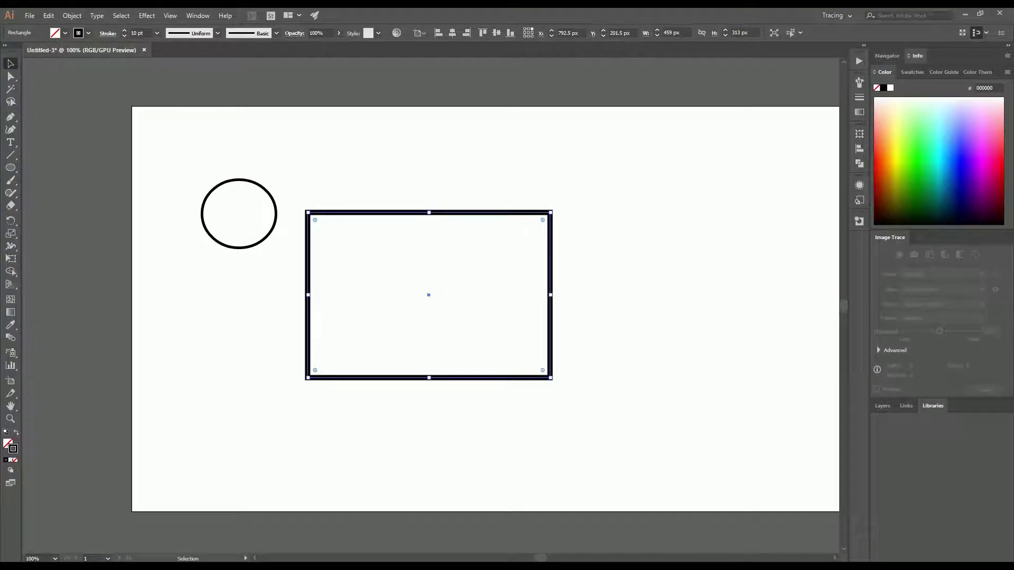
{"action": "left_click", "coordinate": [851, 15]}
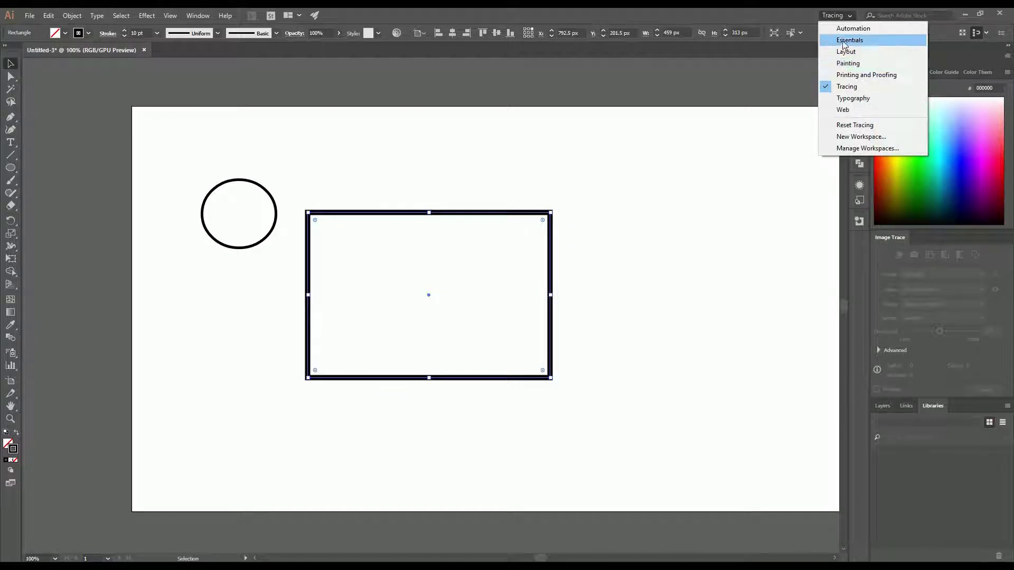
{"action": "left_click", "coordinate": [843, 40]}
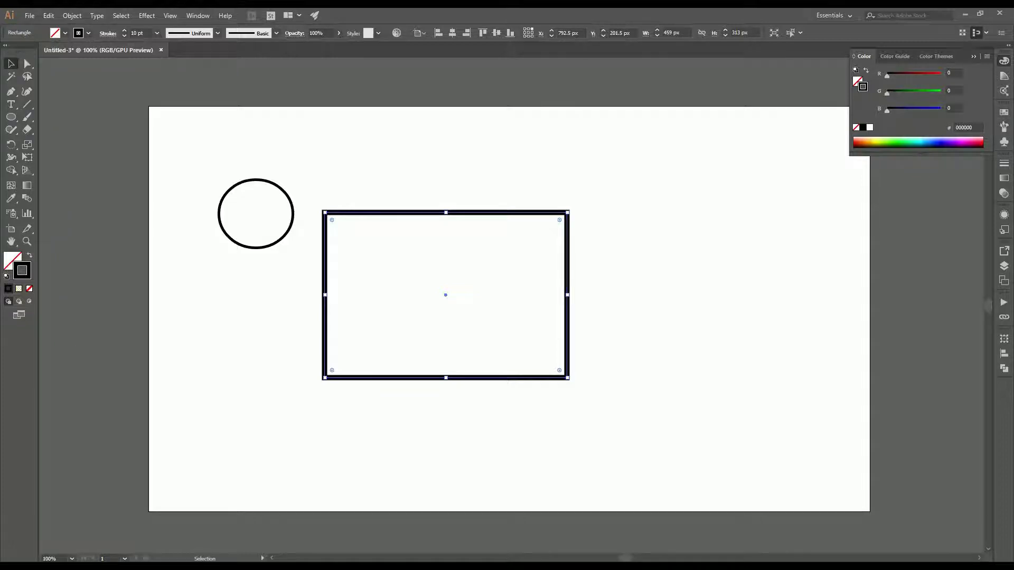
Expand the panel dock and float the Color panel further left.
{"action": "left_click", "coordinate": [973, 56]}
{"action": "left_click", "coordinate": [1009, 45]}
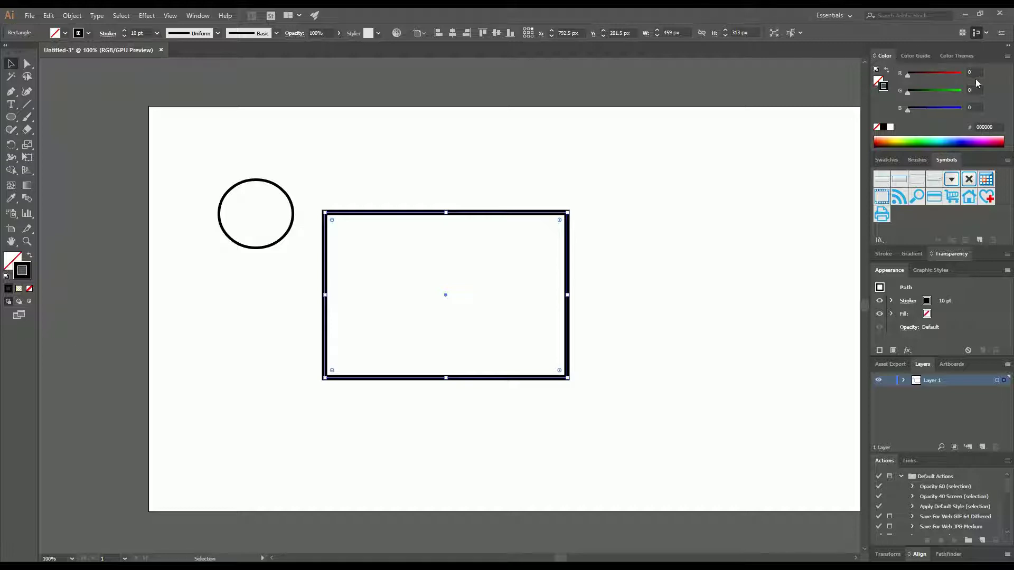
{"action": "left_click_drag", "start_coordinate": [888, 55], "coordinate": [761, 78]}
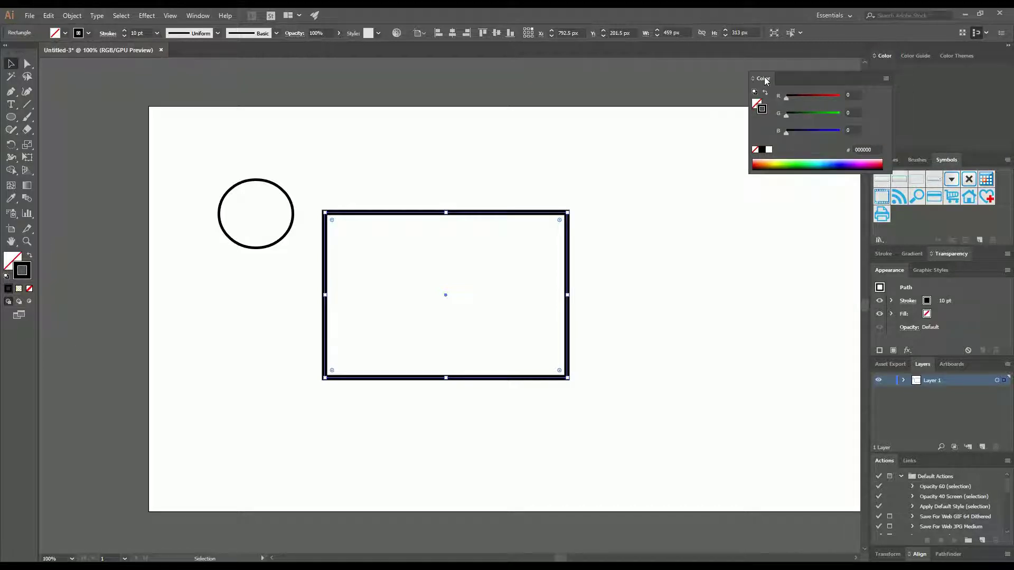
{"action": "left_click_drag", "start_coordinate": [855, 81], "coordinate": [799, 75]}
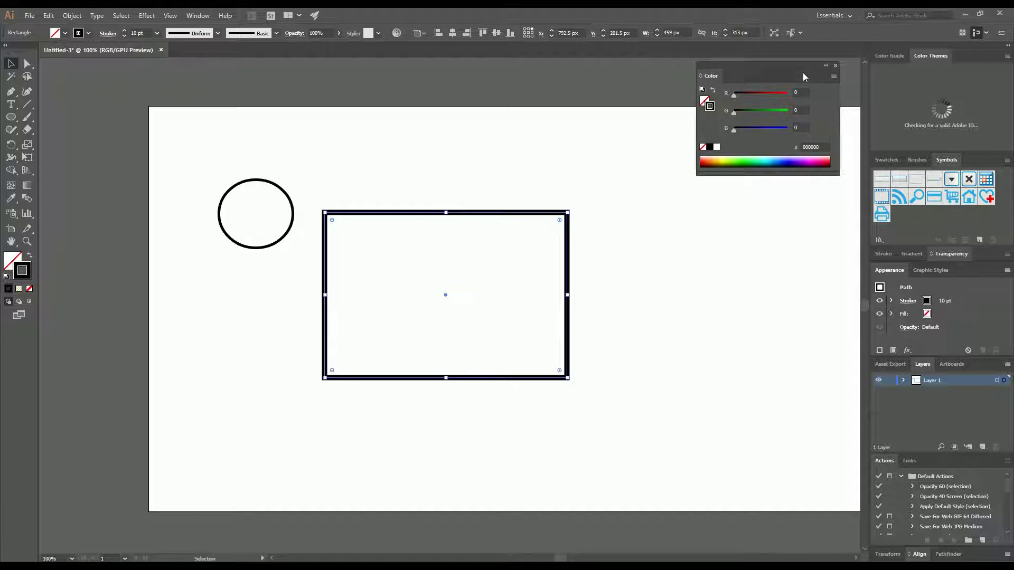
Reset the Essentials workspace, collapse the panels to icons and show the Layers panel.
{"action": "left_click", "coordinate": [851, 17]}
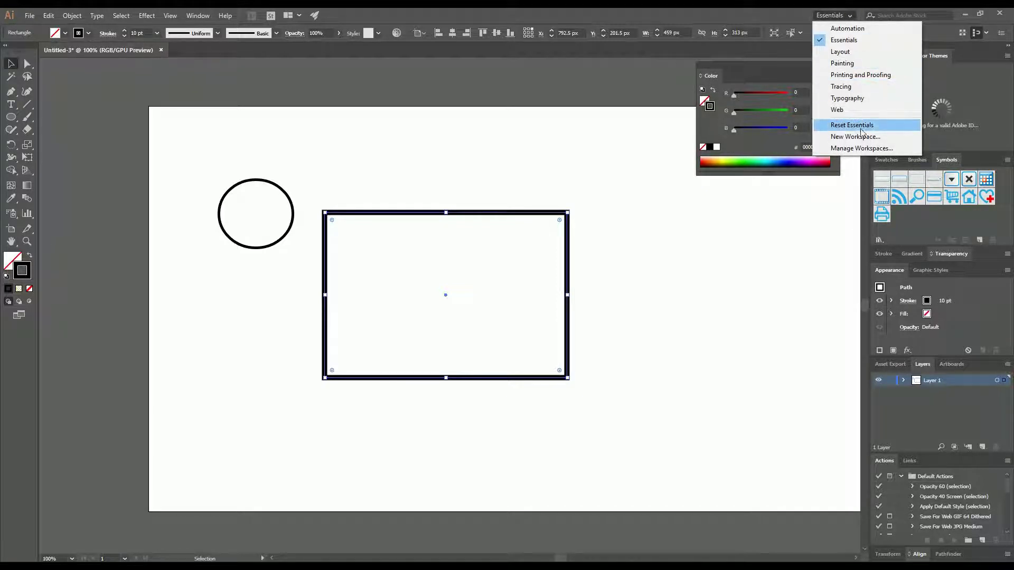
{"action": "left_click", "coordinate": [860, 124]}
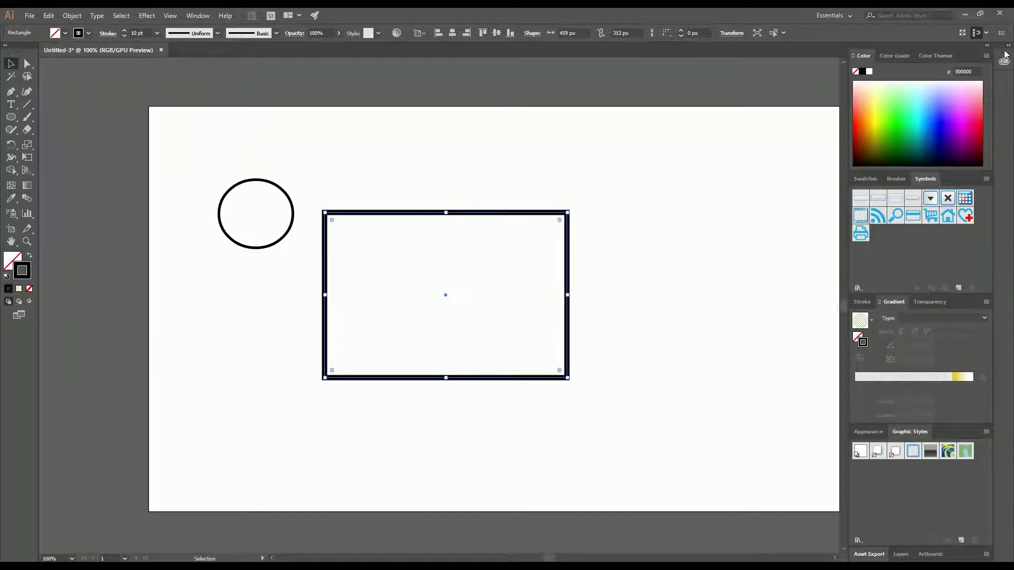
{"action": "left_click", "coordinate": [987, 46]}
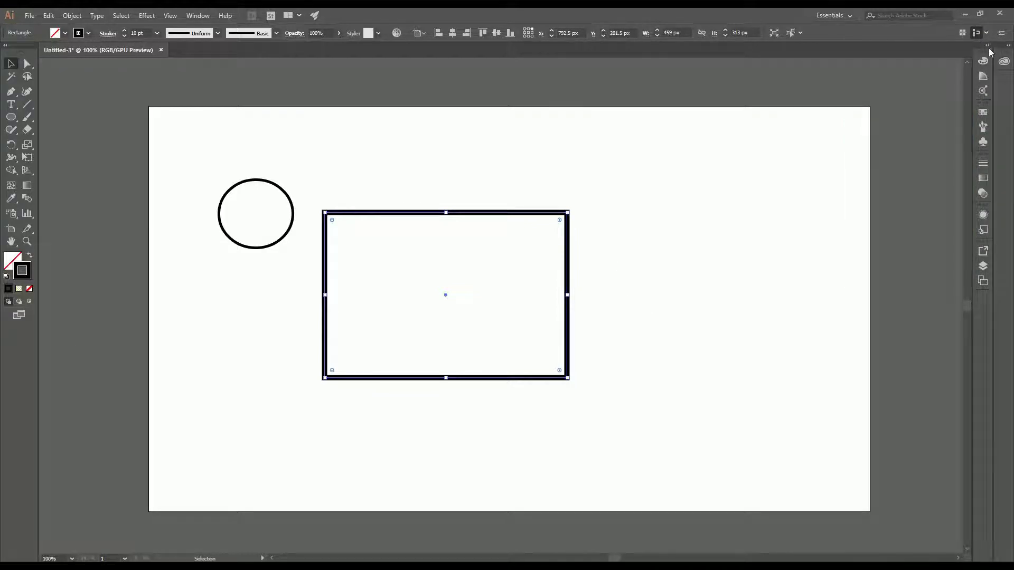
{"action": "left_click", "coordinate": [989, 46]}
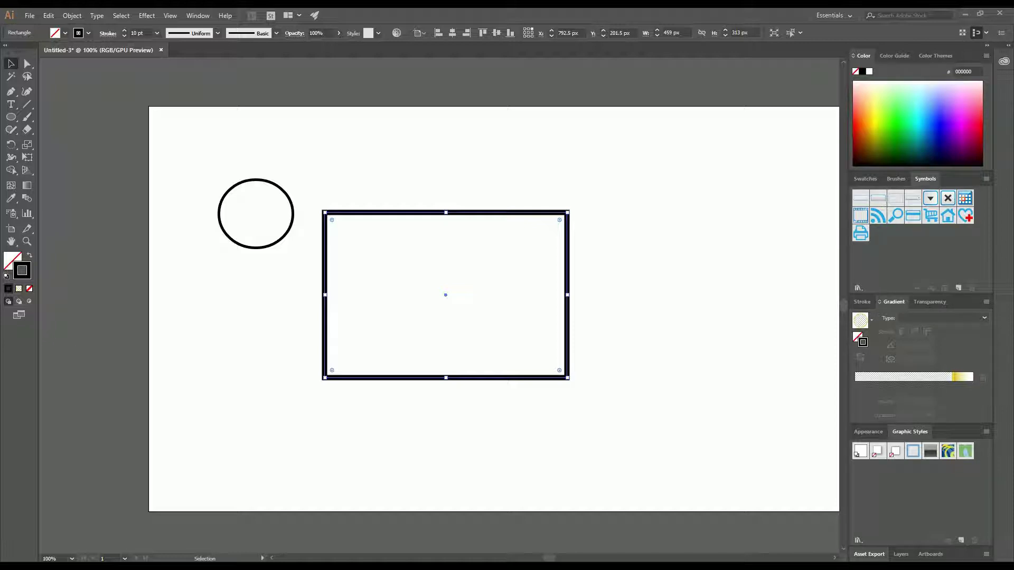
{"action": "left_click", "coordinate": [988, 47]}
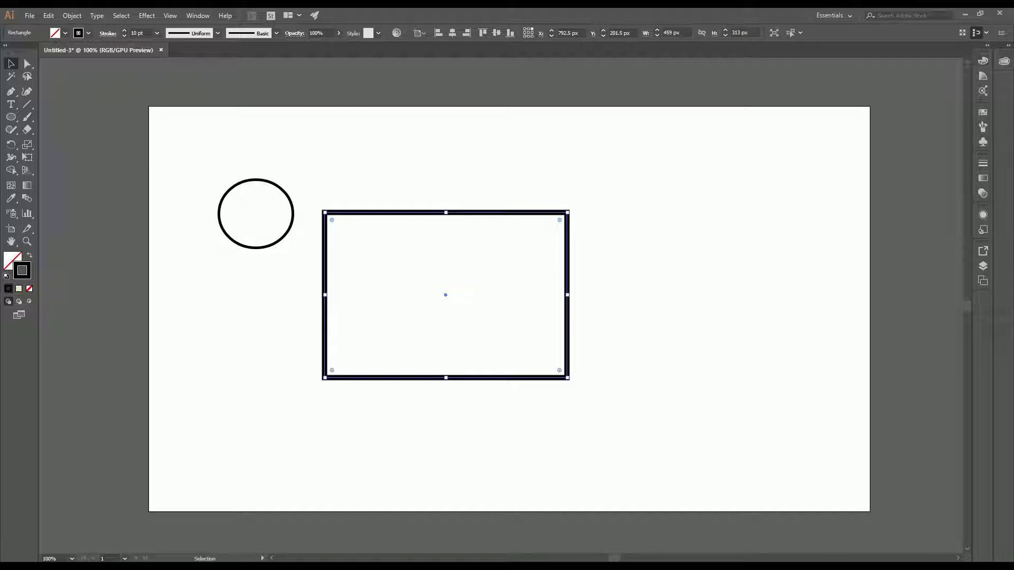
{"action": "left_click", "coordinate": [984, 267]}
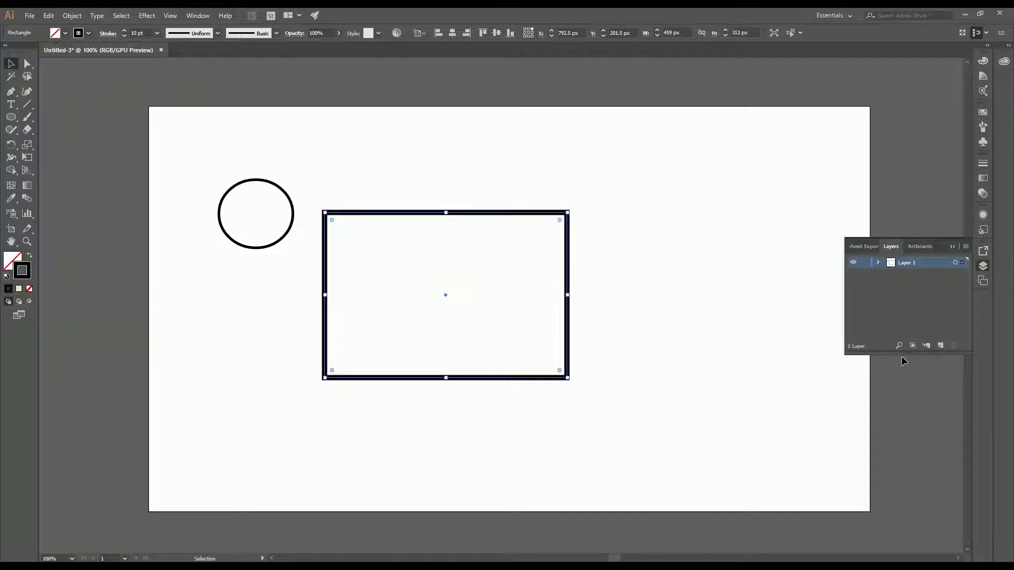
Make the Layers panel taller, expand Layer 1 and toggle the ellipse's visibility off and on.
{"action": "left_click_drag", "start_coordinate": [910, 359], "coordinate": [909, 443]}
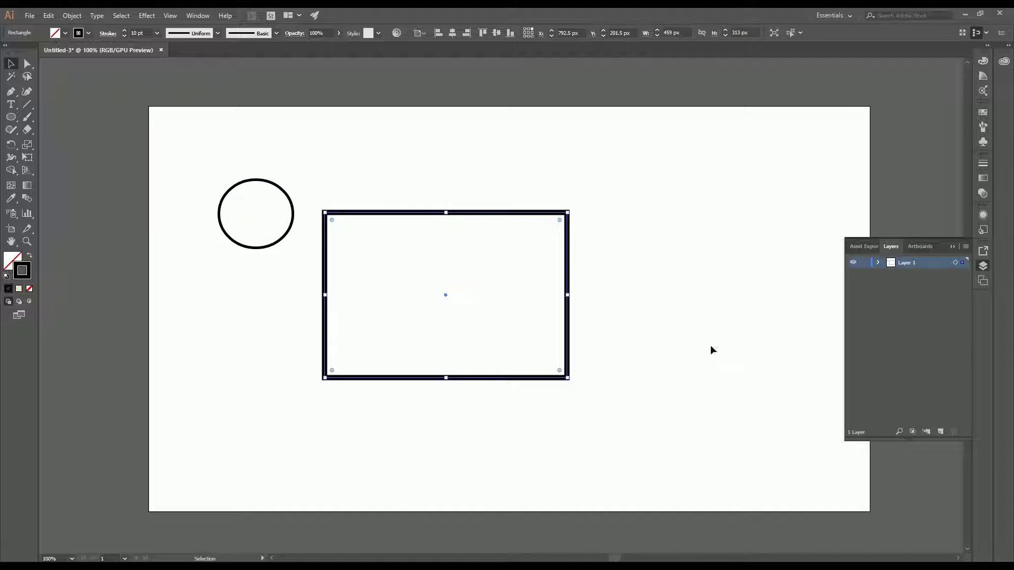
{"action": "left_click", "coordinate": [879, 263]}
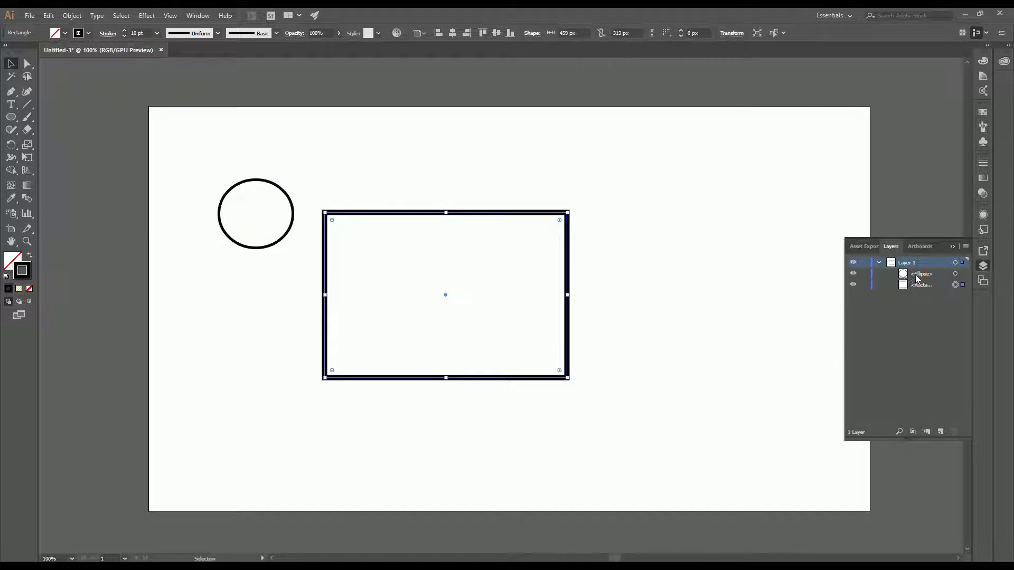
{"action": "left_click", "coordinate": [917, 284]}
{"action": "left_click", "coordinate": [917, 277]}
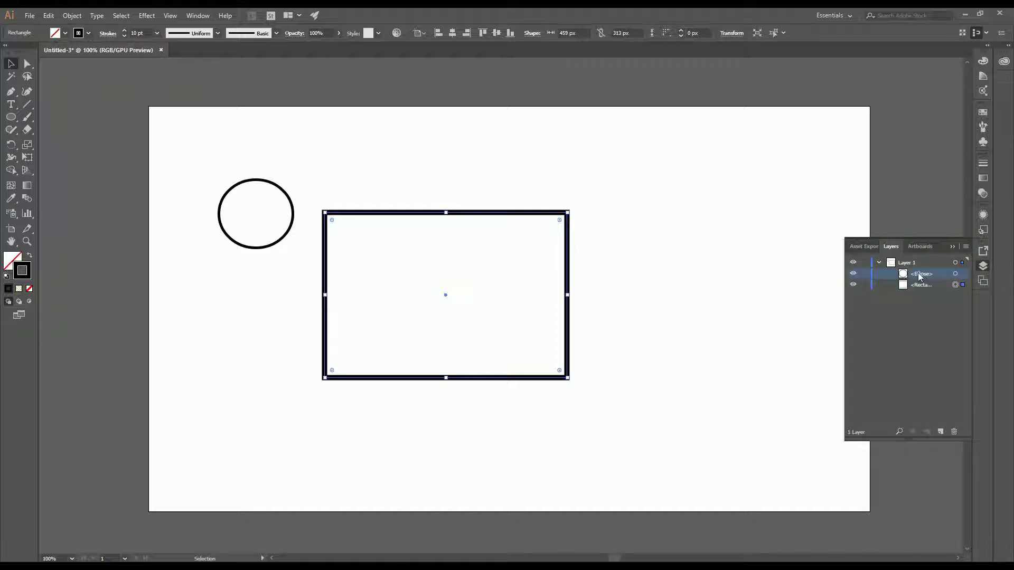
{"action": "left_click", "coordinate": [854, 273]}
{"action": "left_click", "coordinate": [853, 273]}
Switch among the Artboards, Asset Export and Layers tabs, ending on Artboards.
{"action": "left_click", "coordinate": [924, 247]}
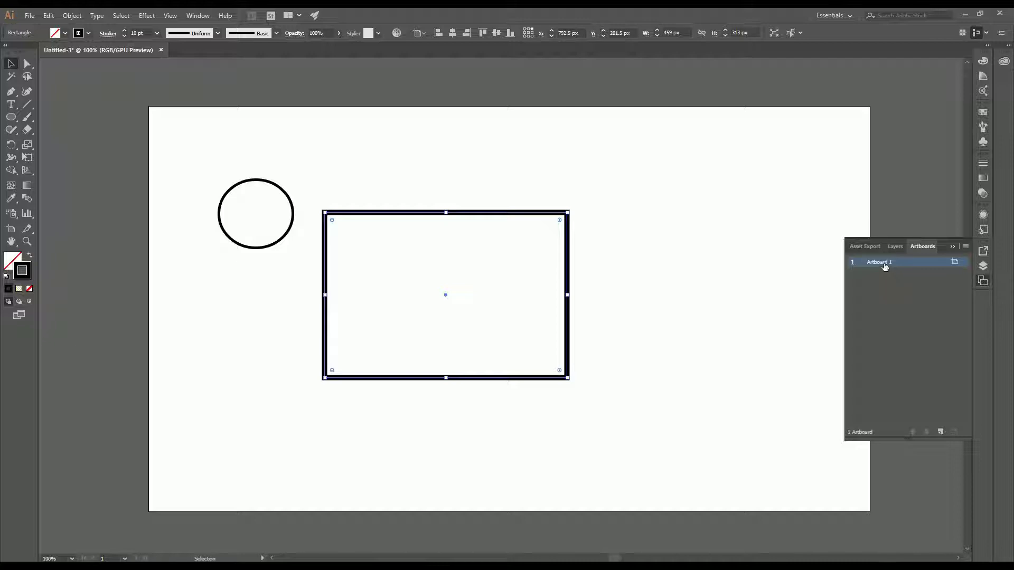
{"action": "left_click", "coordinate": [867, 246]}
{"action": "left_click", "coordinate": [903, 244]}
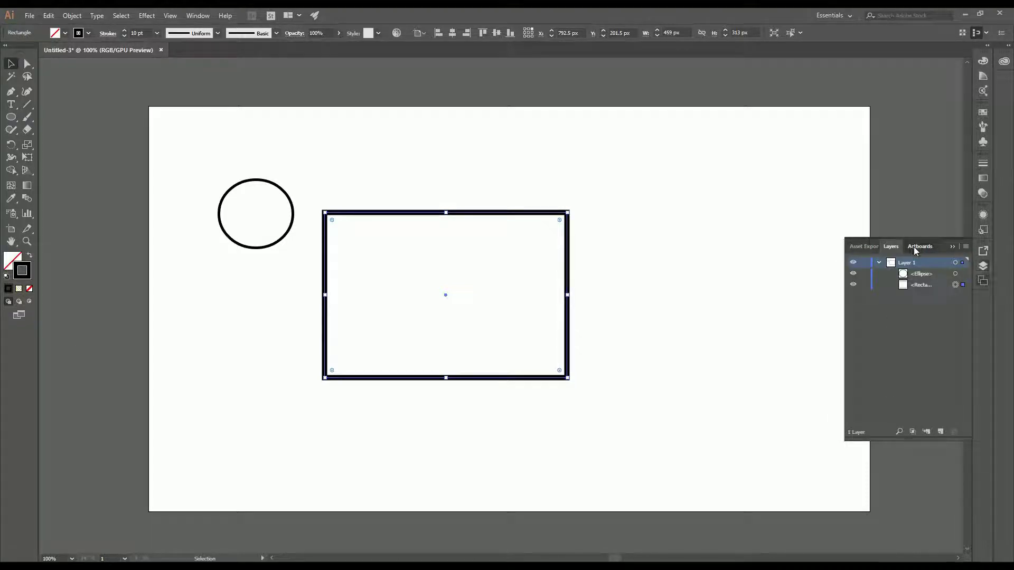
{"action": "left_click", "coordinate": [918, 248]}
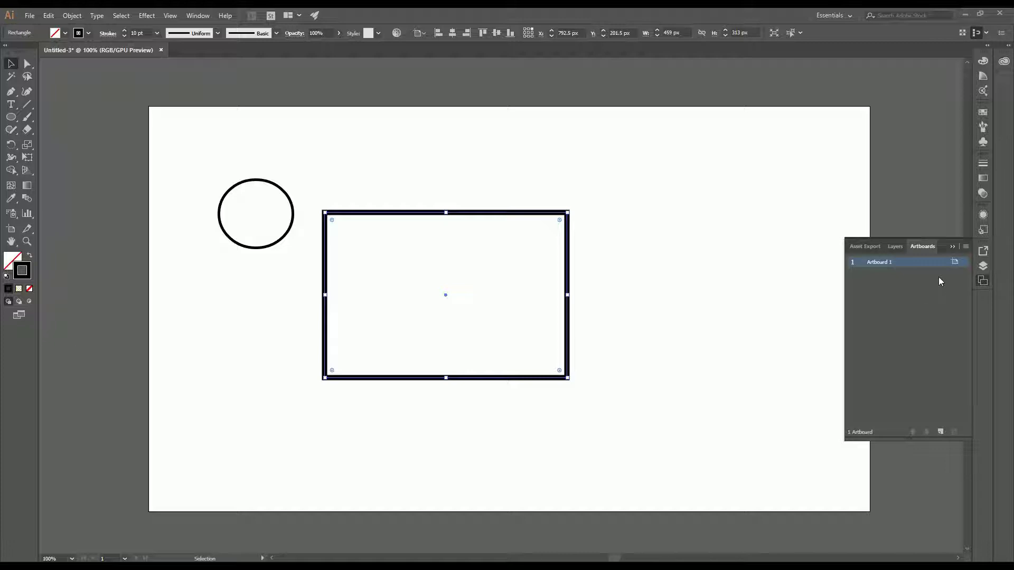
Add a new artboard, then delete Artboard 2 again.
{"action": "left_click", "coordinate": [966, 247]}
{"action": "left_click", "coordinate": [907, 249]}
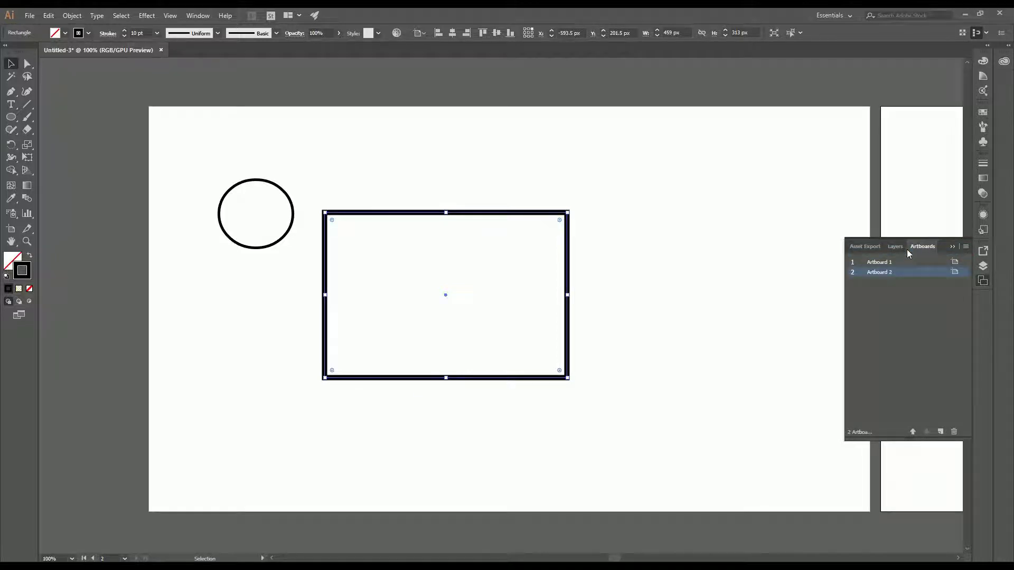
{"action": "scroll", "coordinate": [699, 264], "scroll_direction": "down", "scroll_amount": 1}
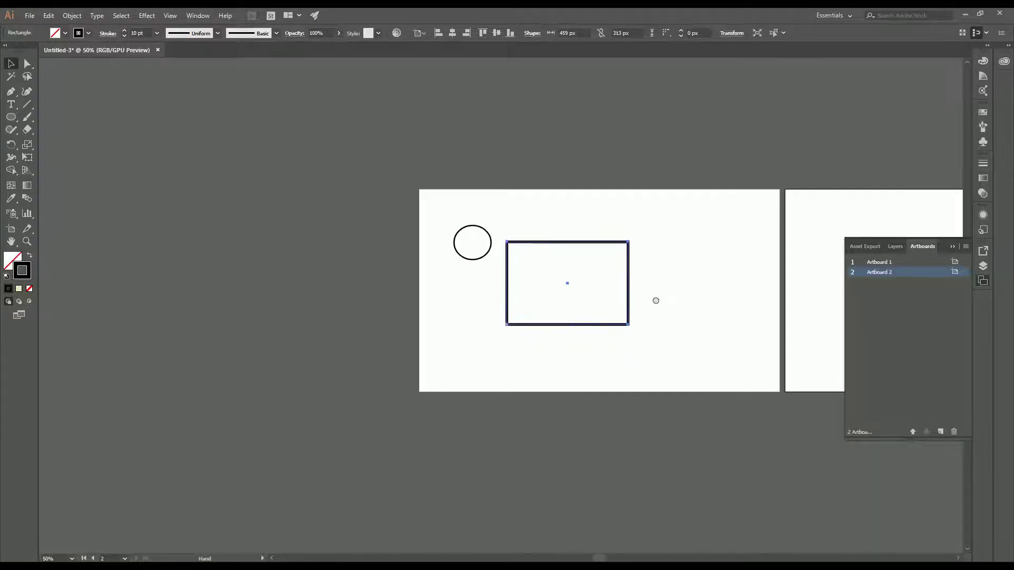
{"action": "left_click_drag", "start_coordinate": [654, 299], "coordinate": [333, 285]}
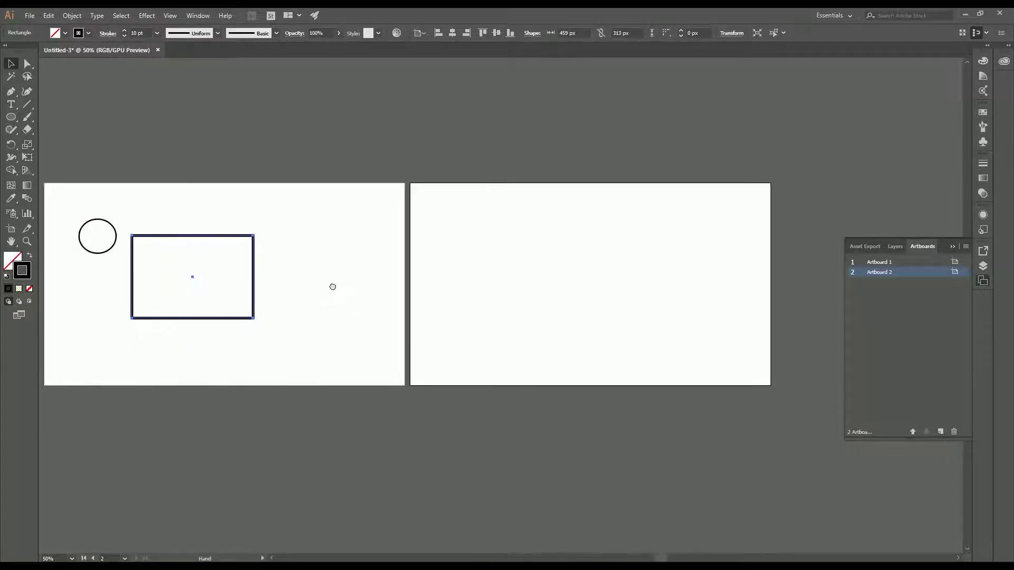
{"action": "left_click", "coordinate": [532, 255]}
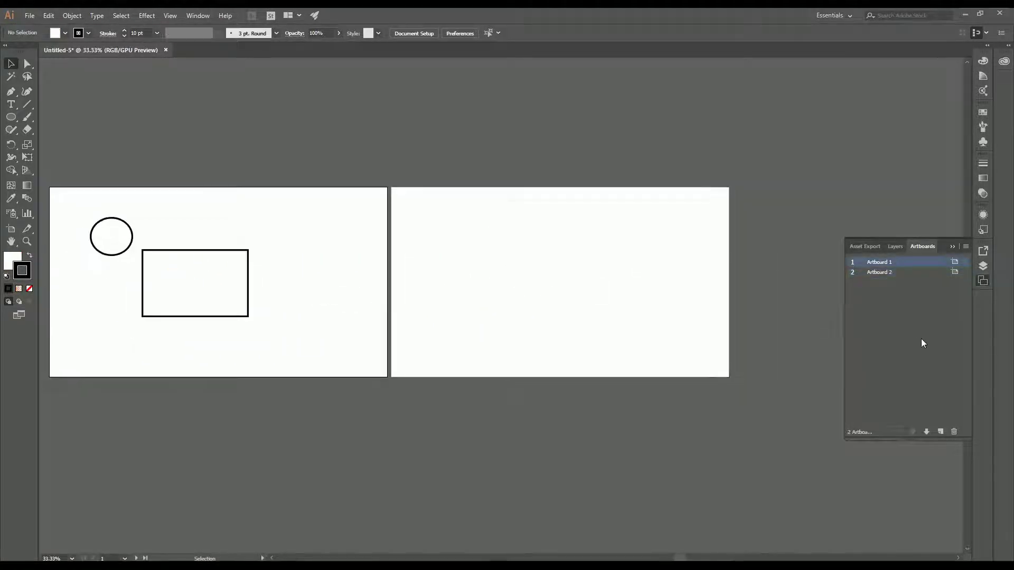
{"action": "left_click", "coordinate": [888, 277]}
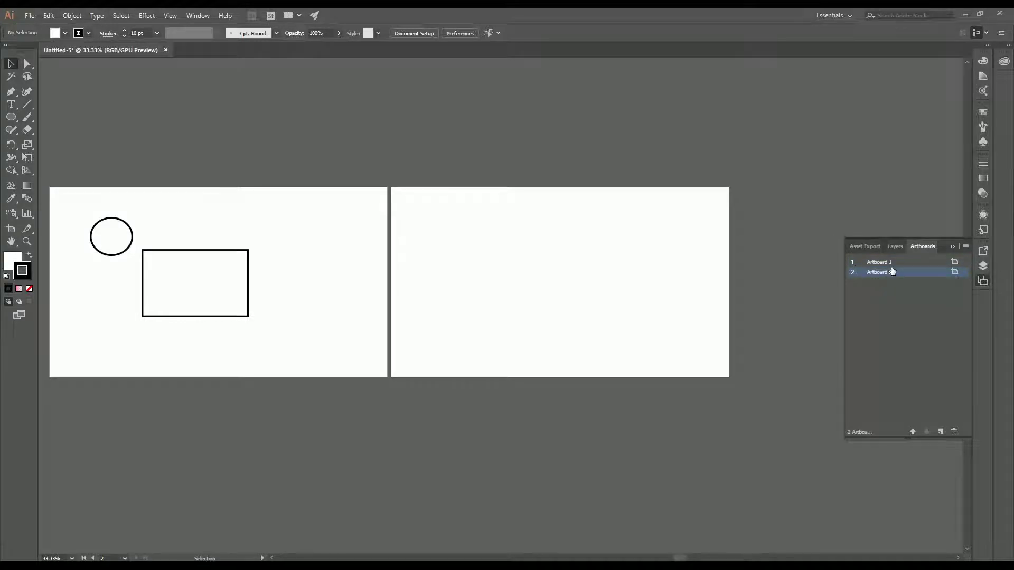
{"action": "left_click", "coordinate": [955, 432]}
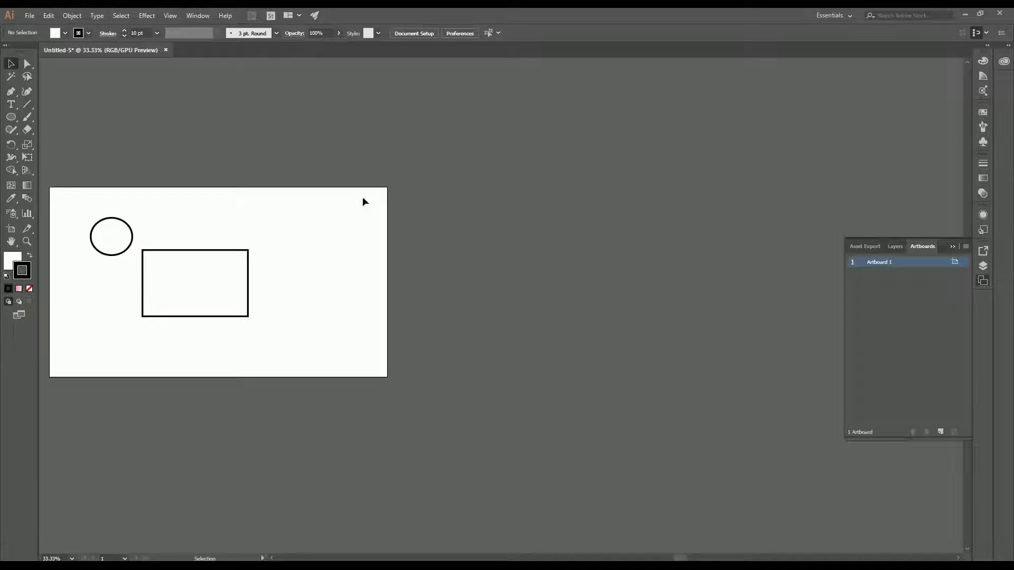
{"action": "left_click", "coordinate": [895, 247]}
Move the 609 × 387 px rectangle up and to the right, undoing an accidental corner resize.
{"action": "left_click_drag", "start_coordinate": [313, 235], "coordinate": [511, 256]}
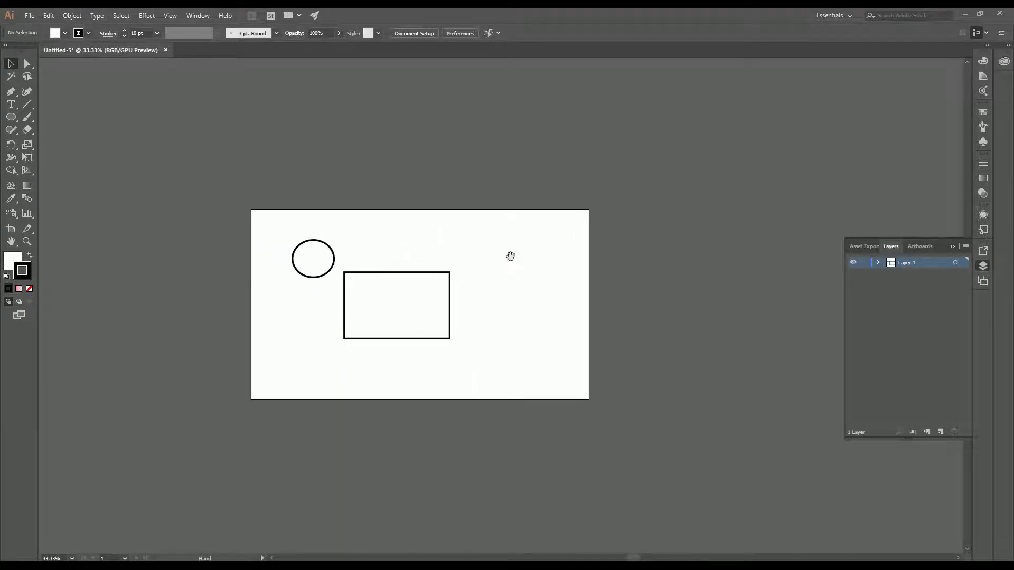
{"action": "scroll", "coordinate": [473, 256], "scroll_direction": "up", "scroll_amount": 2}
{"action": "left_click_drag", "start_coordinate": [447, 250], "coordinate": [555, 248]}
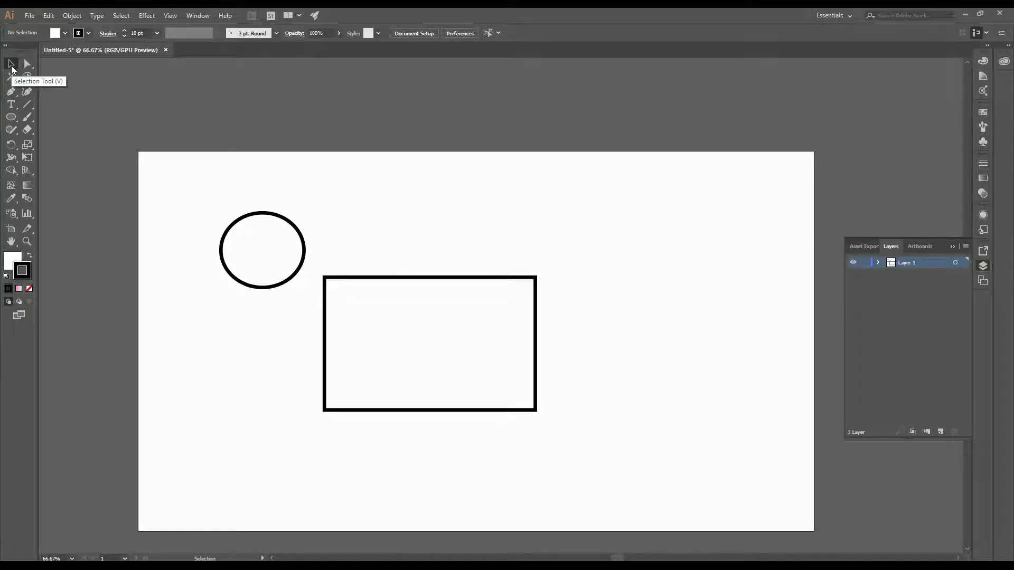
{"action": "left_click", "coordinate": [500, 280]}
{"action": "left_click_drag", "start_coordinate": [501, 280], "coordinate": [559, 254]}
{"action": "left_click_drag", "start_coordinate": [388, 252], "coordinate": [337, 249]}
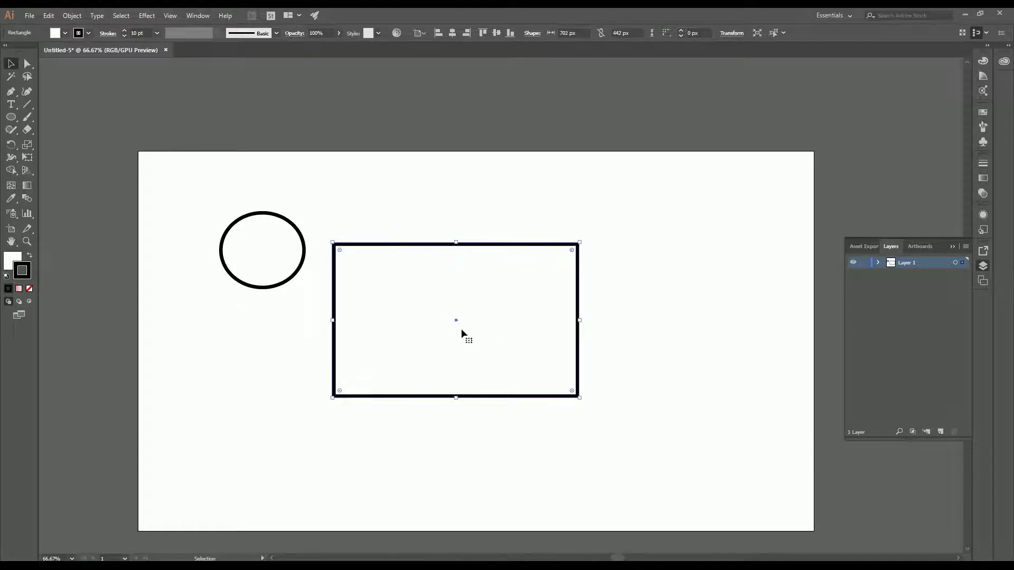
{"action": "key", "text": "ctrl+z"}
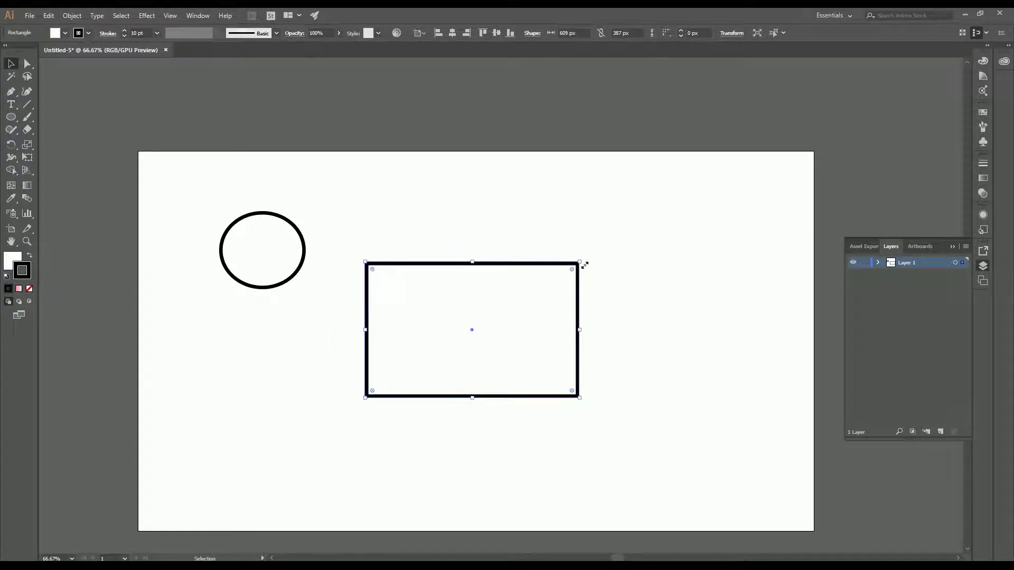
Stretch the rectangle from its top-right corner to 788 × 500.749 px.
{"action": "left_click_drag", "start_coordinate": [585, 264], "coordinate": [667, 242]}
{"action": "key", "text": "ctrl+z"}
{"action": "left_click_drag", "start_coordinate": [585, 265], "coordinate": [643, 222]}
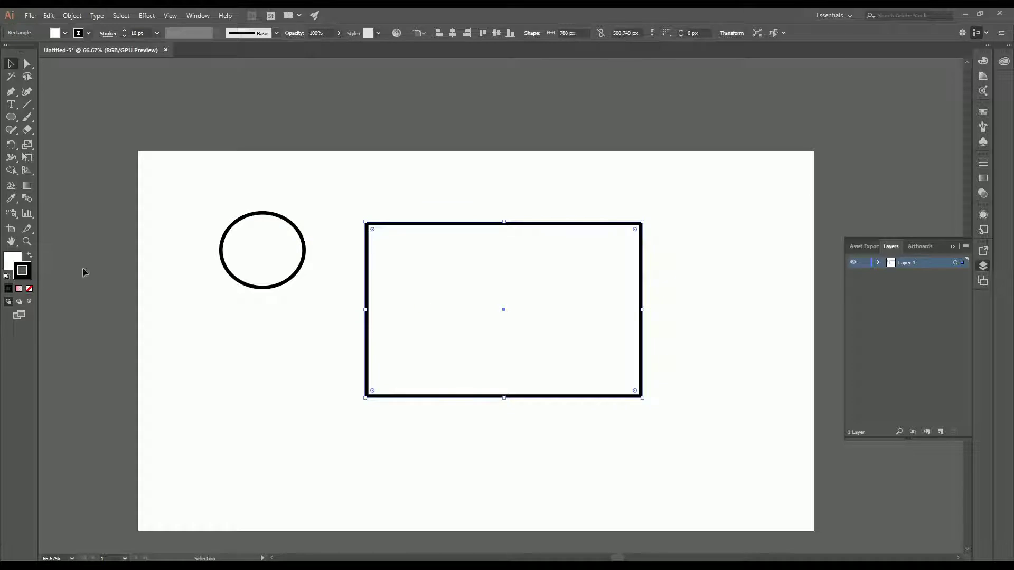
{"action": "left_click", "coordinate": [14, 121]}
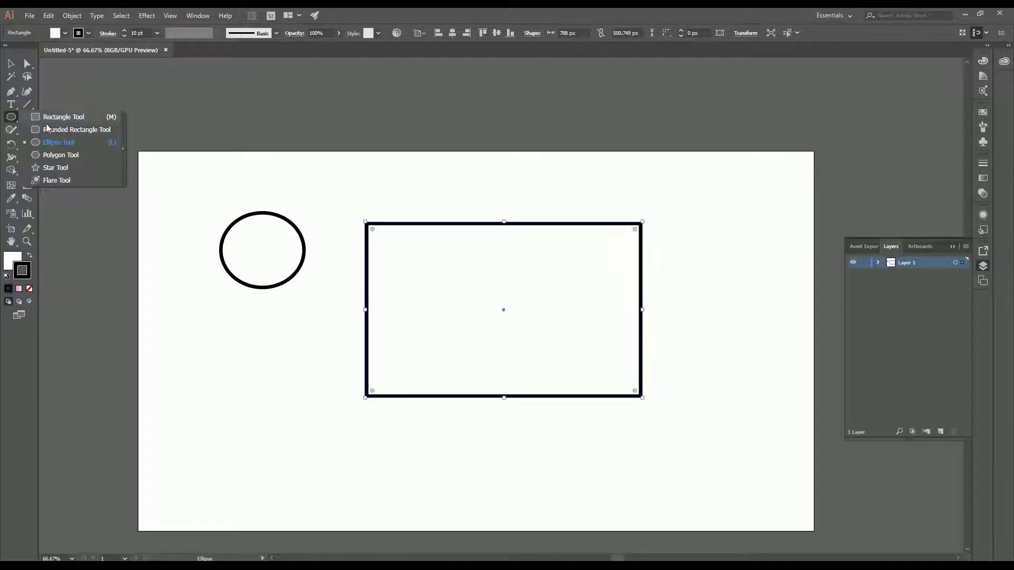
Draw a 238 × 238 px circle in the artboard's lower left, below the first ellipse.
{"action": "left_click", "coordinate": [59, 144]}
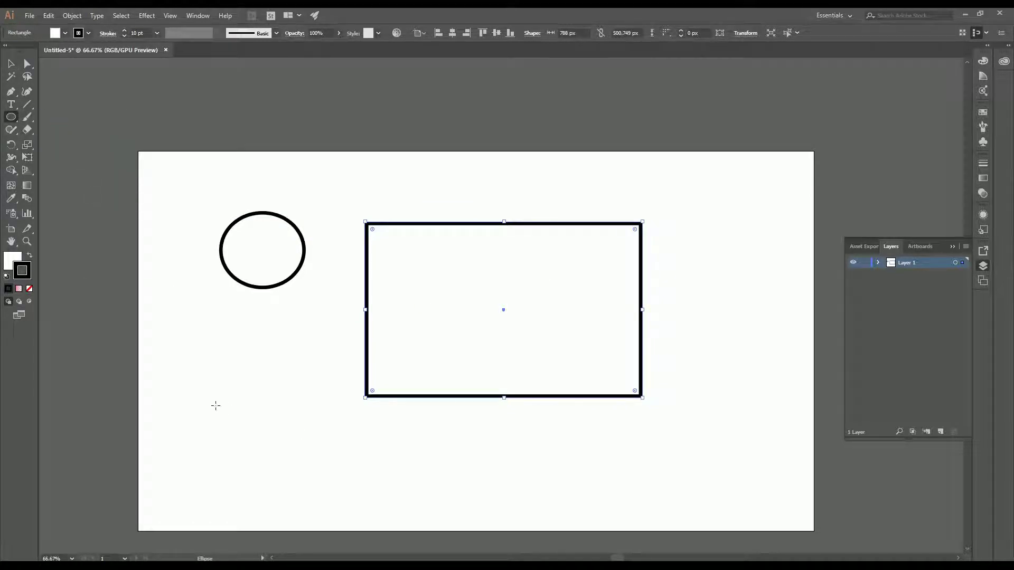
{"action": "left_click_drag", "start_coordinate": [205, 395], "coordinate": [265, 417]}
{"action": "key", "text": "ctrl+z"}
{"action": "left_click_drag", "start_coordinate": [221, 382], "coordinate": [309, 469]}
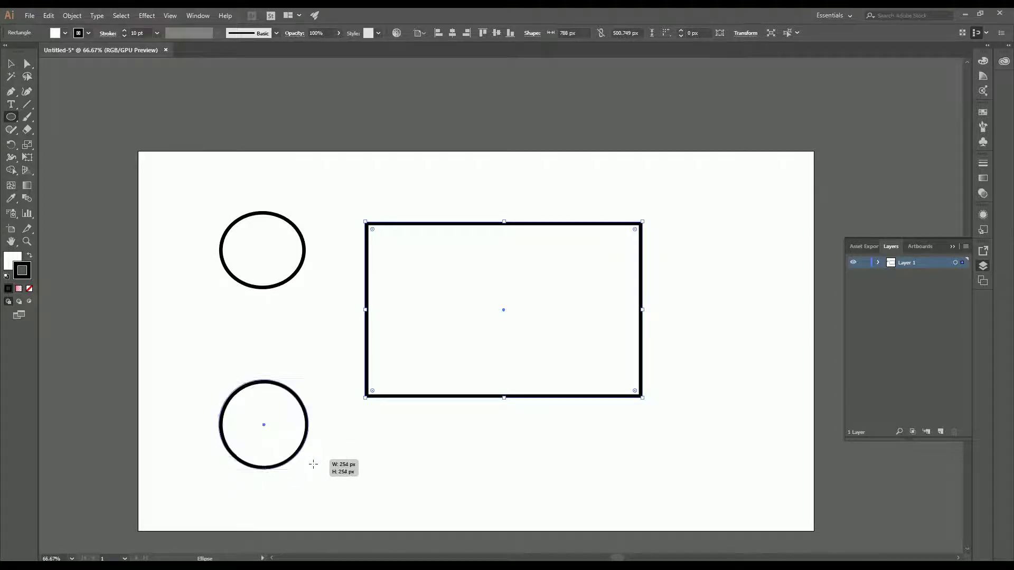
{"action": "key", "text": "ctrl+z"}
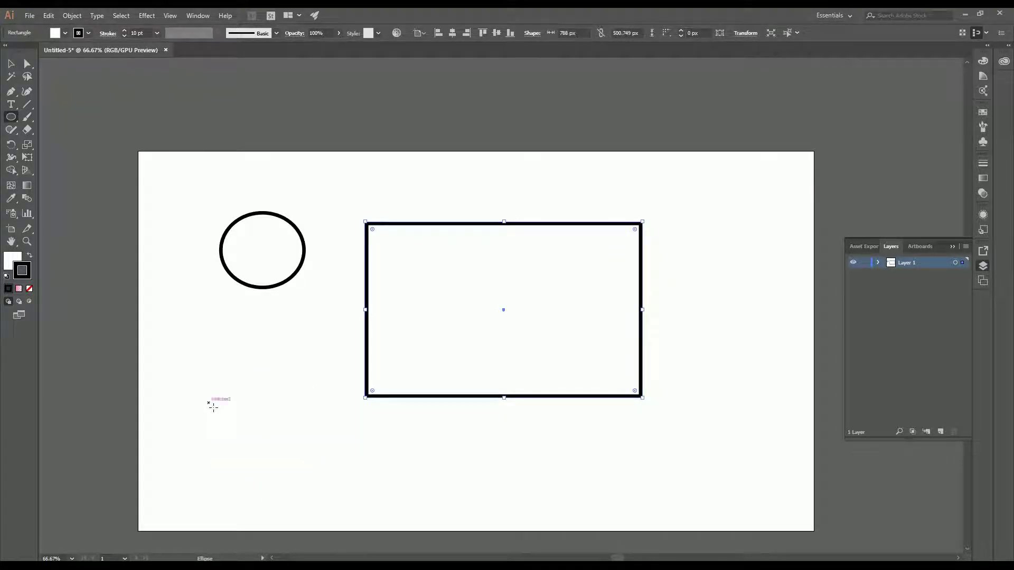
{"action": "left_click_drag", "start_coordinate": [203, 399], "coordinate": [252, 444]}
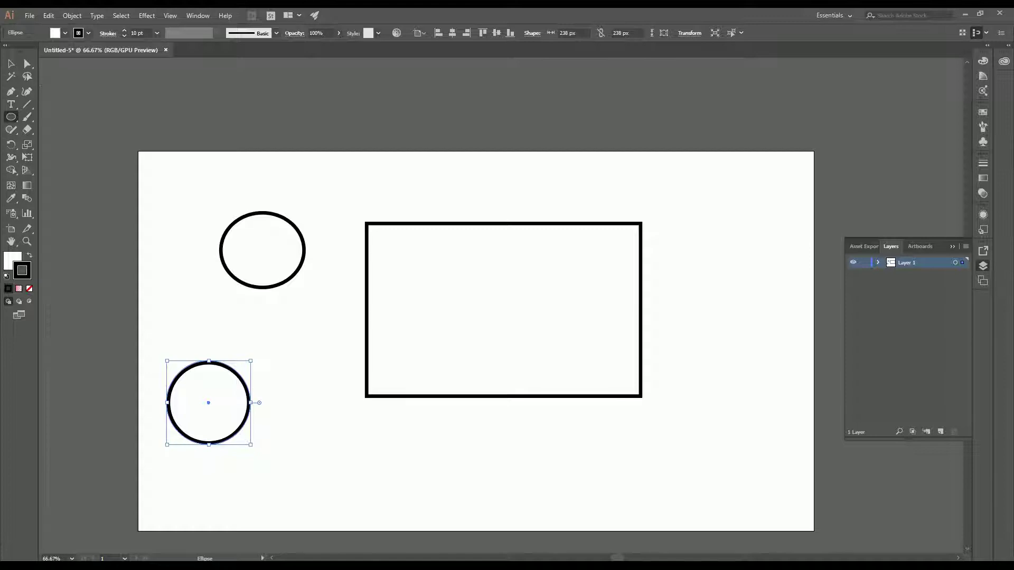
{"action": "left_click", "coordinate": [28, 68]}
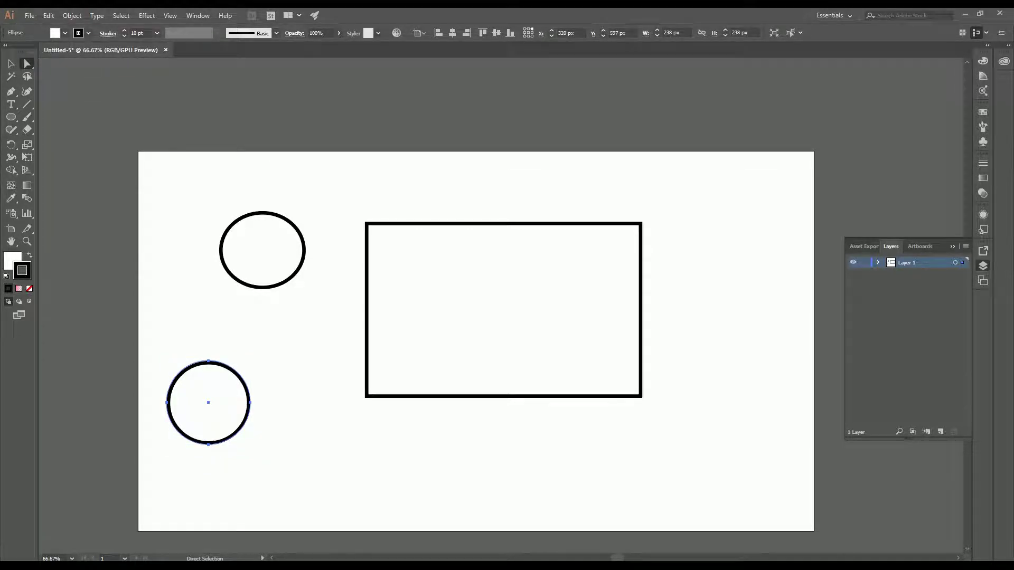
Try shrinking the rectangle from its top-left corner, undoing each attempt.
{"action": "left_click", "coordinate": [421, 222]}
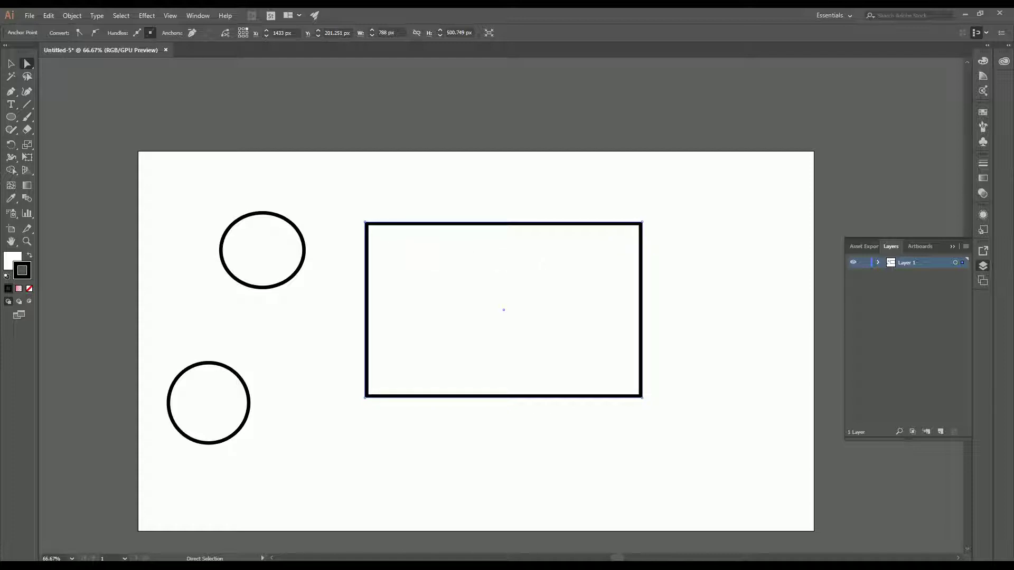
{"action": "left_click", "coordinate": [11, 65]}
{"action": "left_click_drag", "start_coordinate": [366, 223], "coordinate": [396, 251]}
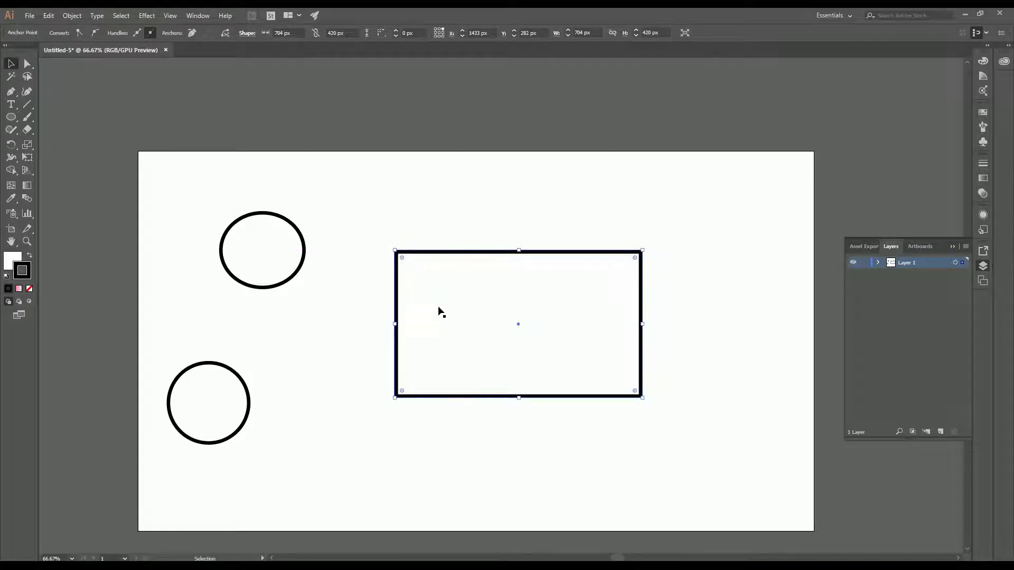
{"action": "key", "text": "a"}
{"action": "key", "text": "ctrl+z"}
{"action": "key", "text": "v"}
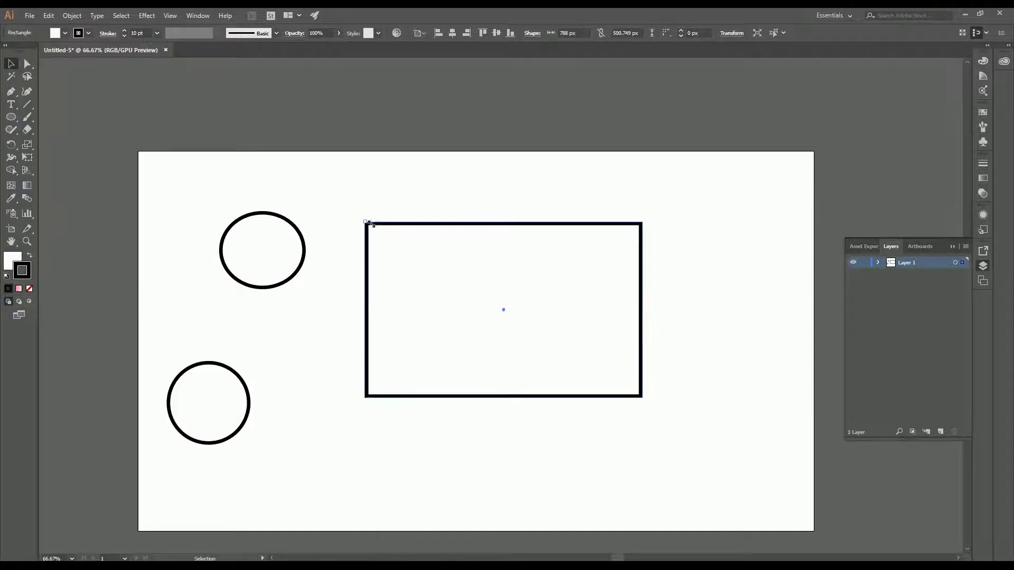
{"action": "left_click_drag", "start_coordinate": [371, 224], "coordinate": [432, 267]}
{"action": "key", "text": "ctrl+z"}
Drag the rectangle's top-left and bottom-left anchor points so its left side slants.
{"action": "left_click_drag", "start_coordinate": [27, 64], "coordinate": [80, 72]}
{"action": "left_click", "coordinate": [365, 222]}
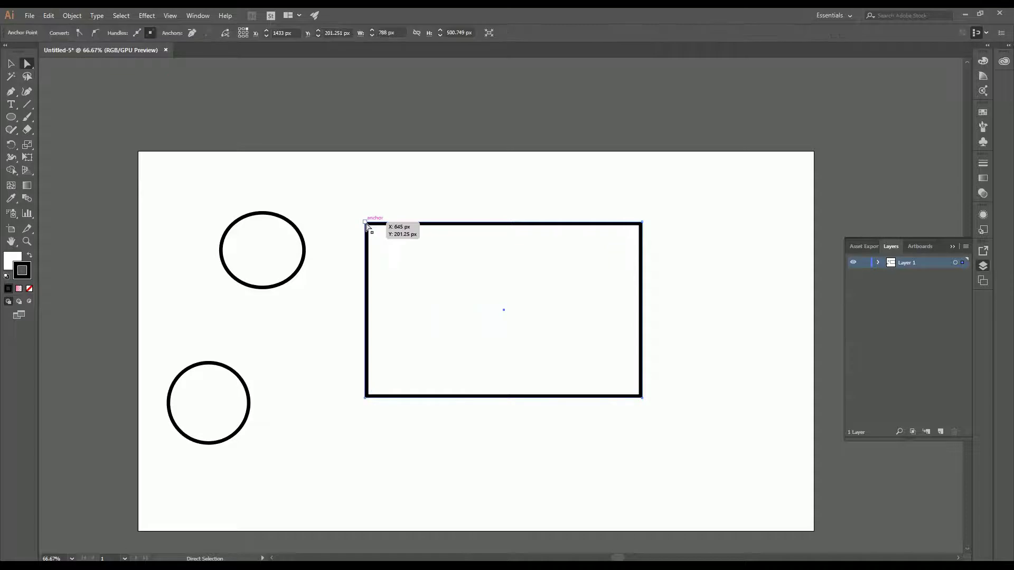
{"action": "left_click_drag", "start_coordinate": [367, 223], "coordinate": [415, 262]}
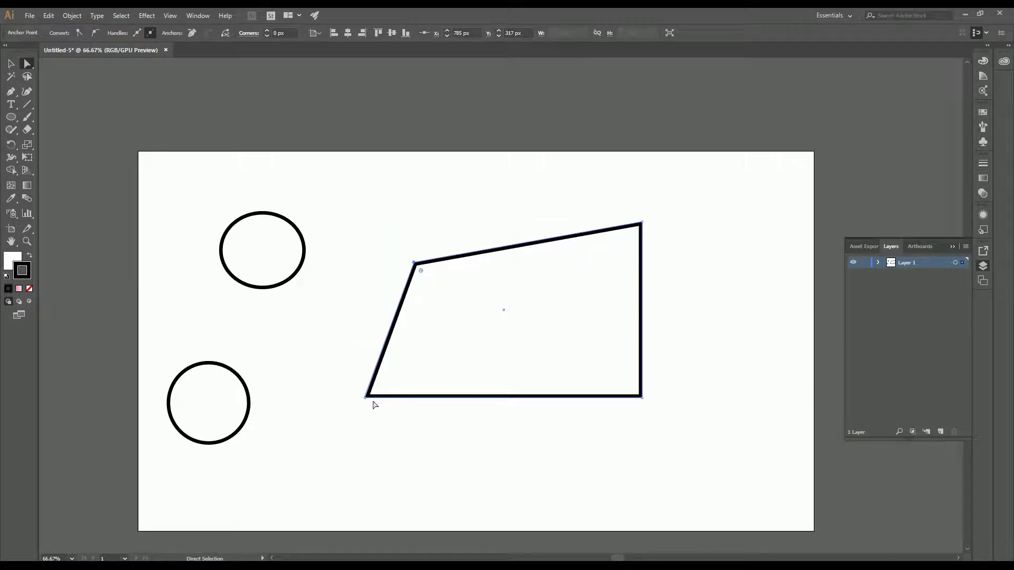
{"action": "mouse_move", "coordinate": [367, 397]}
{"action": "left_mouse_down"}
{"action": "mouse_move", "coordinate": [422, 367]}
{"action": "mouse_move", "coordinate": [380, 390]}
{"action": "left_mouse_up"}
{"action": "left_click_drag", "start_coordinate": [415, 263], "coordinate": [390, 218]}
Nudge the top circle down and drag its right anchor outward into an egg shape.
{"action": "left_click", "coordinate": [272, 220]}
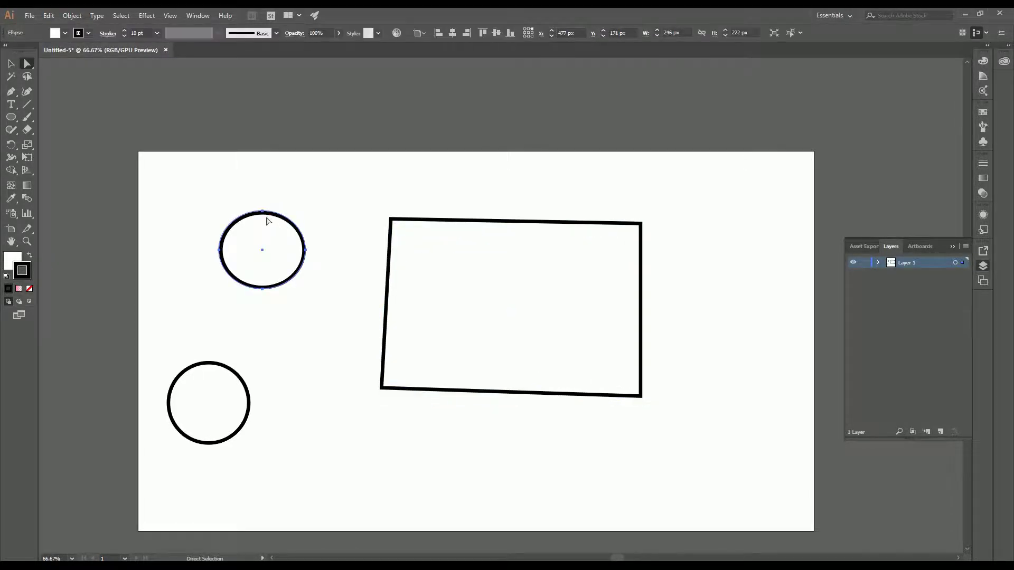
{"action": "mouse_move", "coordinate": [266, 214]}
{"action": "left_mouse_down"}
{"action": "mouse_move", "coordinate": [269, 265]}
{"action": "mouse_move", "coordinate": [264, 228]}
{"action": "left_mouse_up"}
{"action": "left_click", "coordinate": [266, 228]}
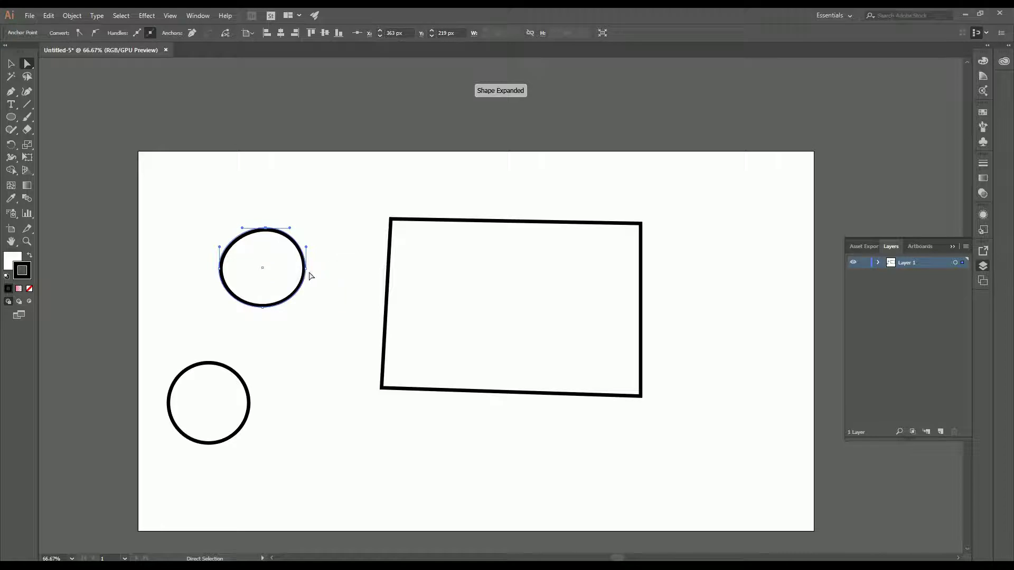
{"action": "left_click_drag", "start_coordinate": [306, 270], "coordinate": [332, 271]}
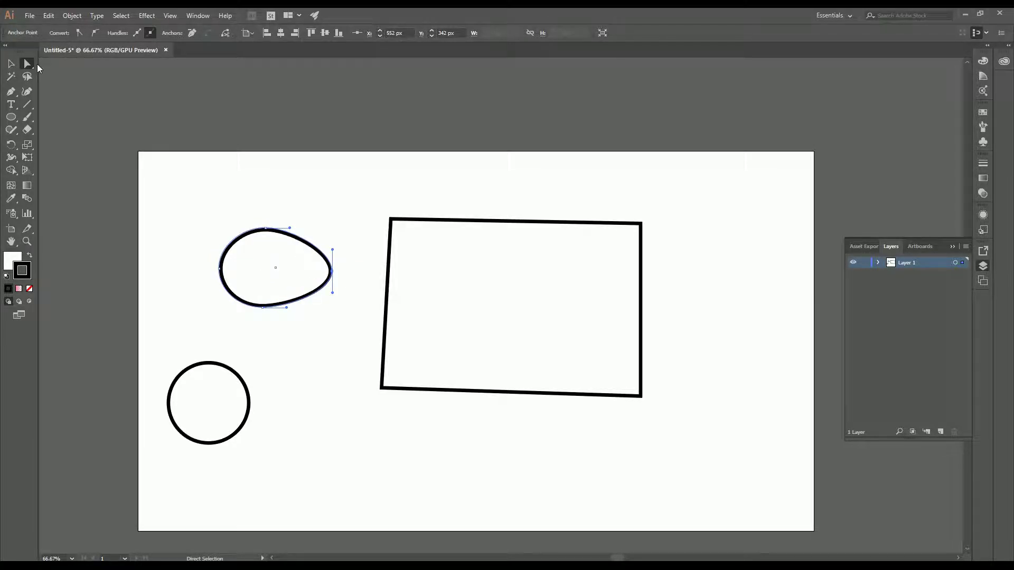
{"action": "left_click", "coordinate": [11, 64]}
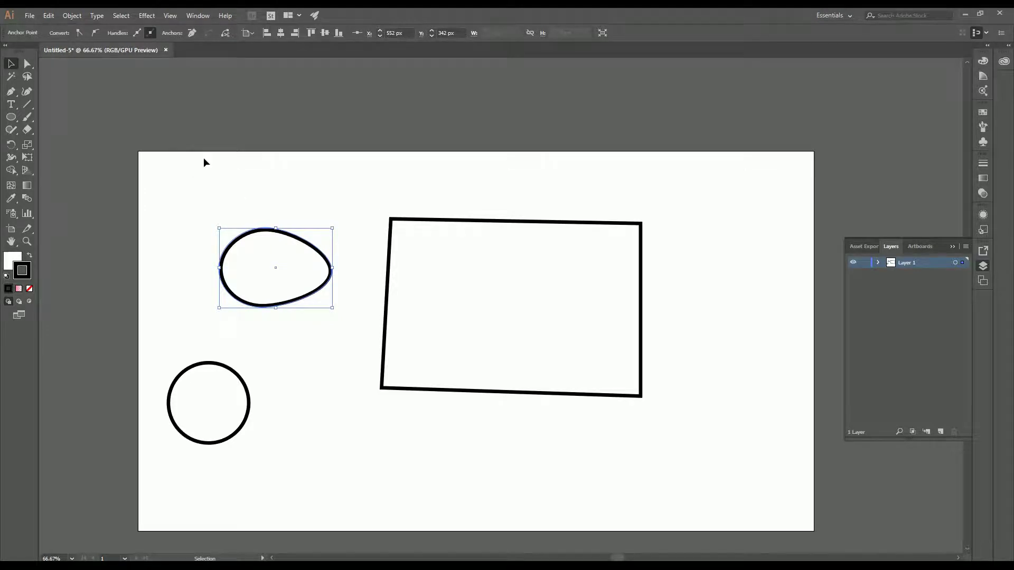
Save the drawing as Untitled-5 in Downloads with the Adobe Illustrator (*.AI) format.
{"action": "left_click", "coordinate": [29, 15]}
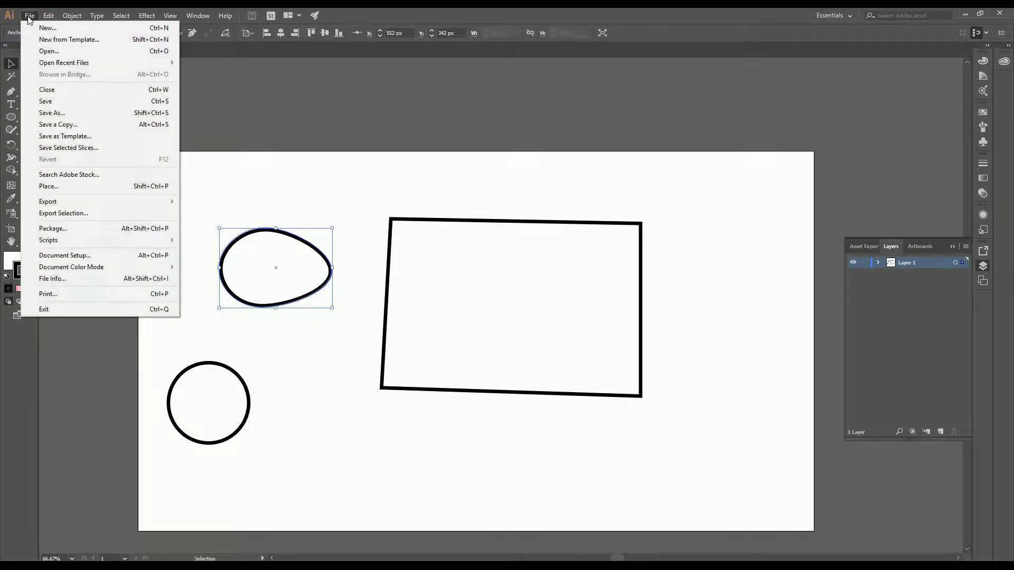
{"action": "left_click", "coordinate": [53, 114]}
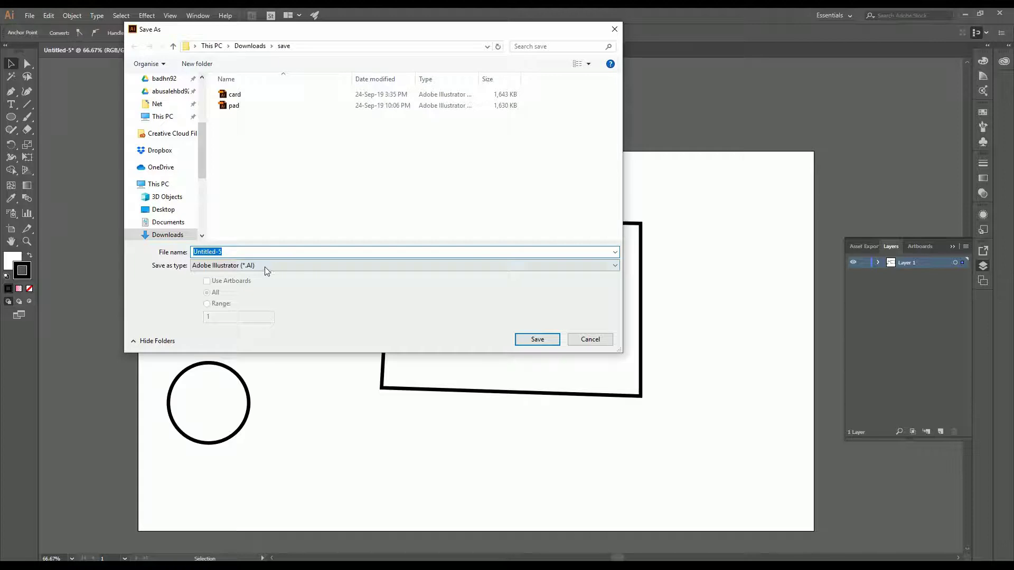
{"action": "left_click", "coordinate": [265, 267]}
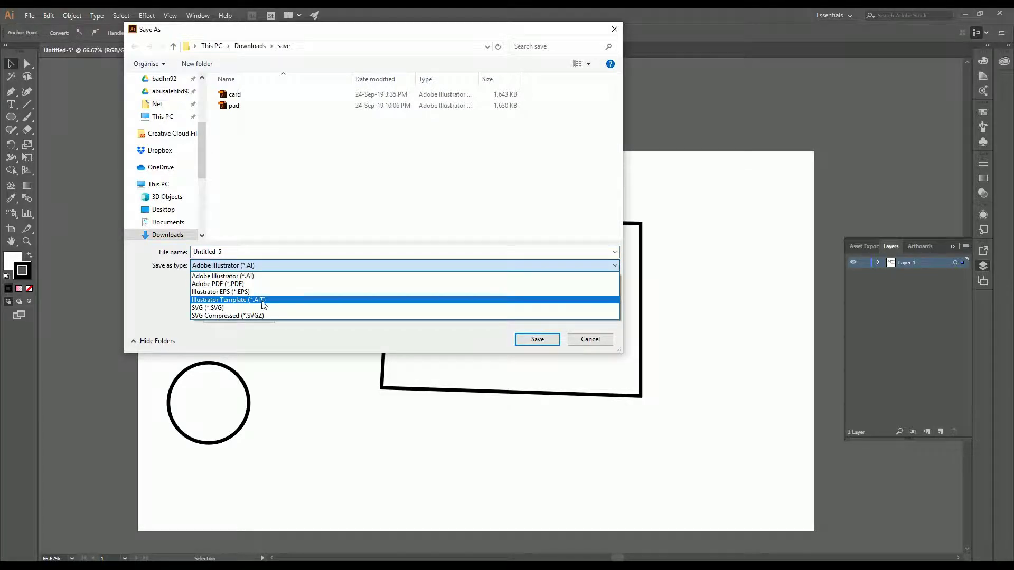
{"action": "left_click", "coordinate": [259, 55]}
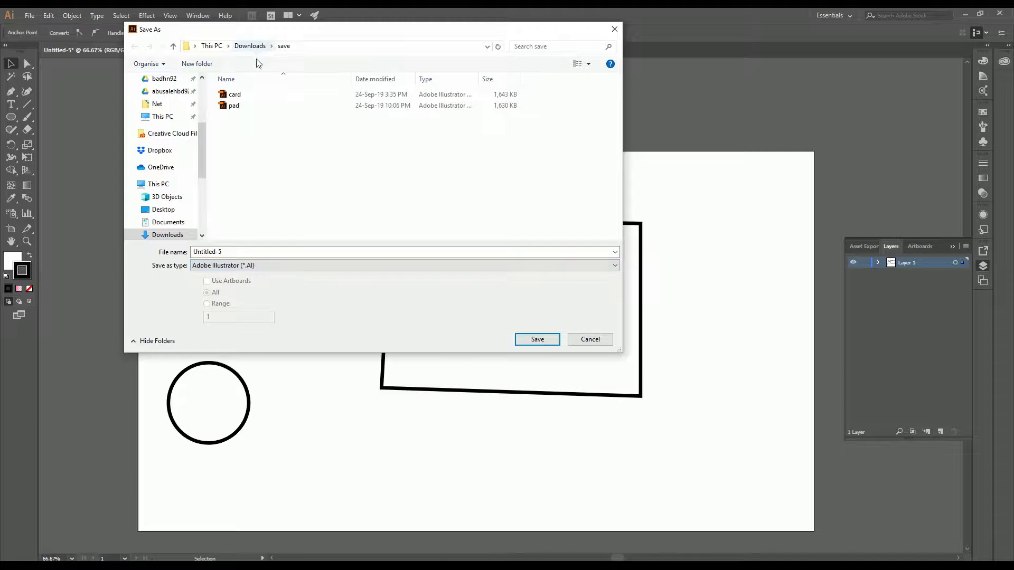
{"action": "left_click", "coordinate": [251, 46]}
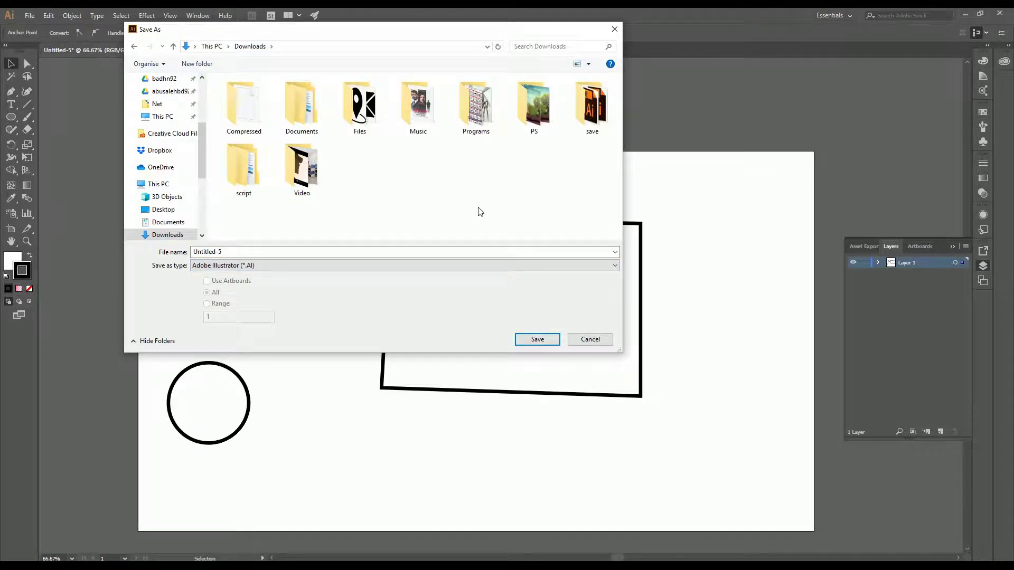
{"action": "left_click", "coordinate": [223, 270]}
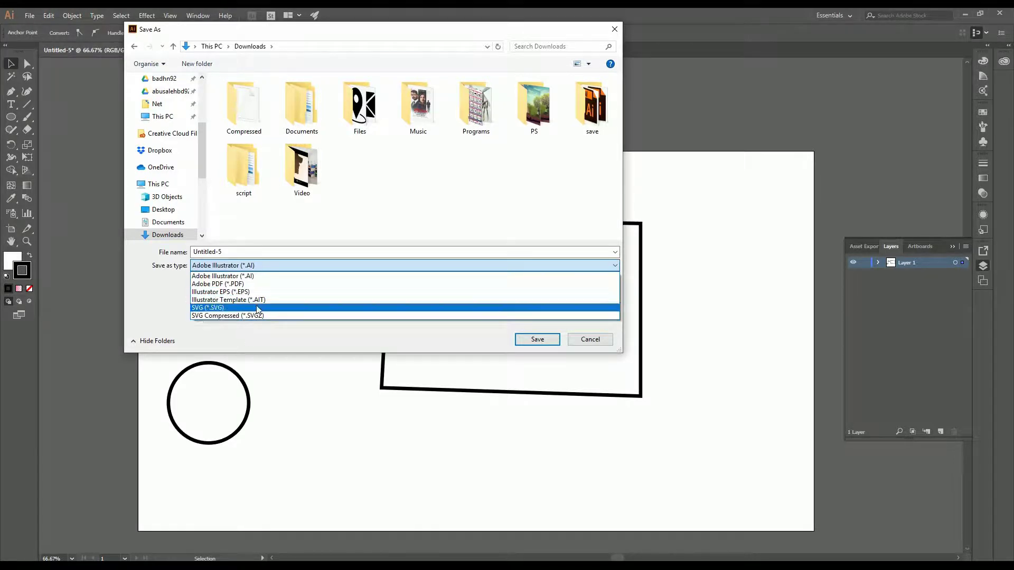
{"action": "left_click", "coordinate": [249, 277]}
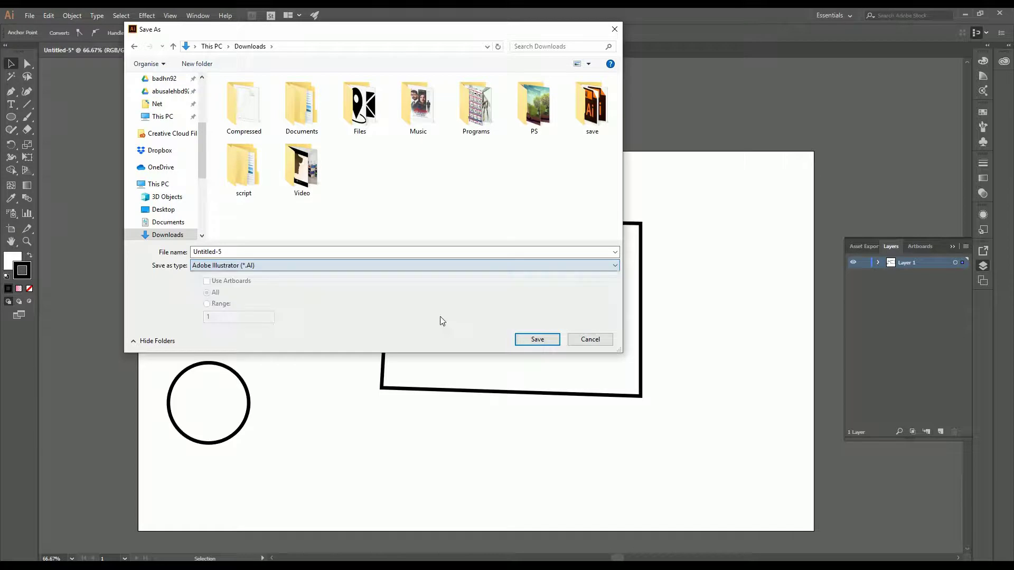
{"action": "left_click", "coordinate": [534, 342]}
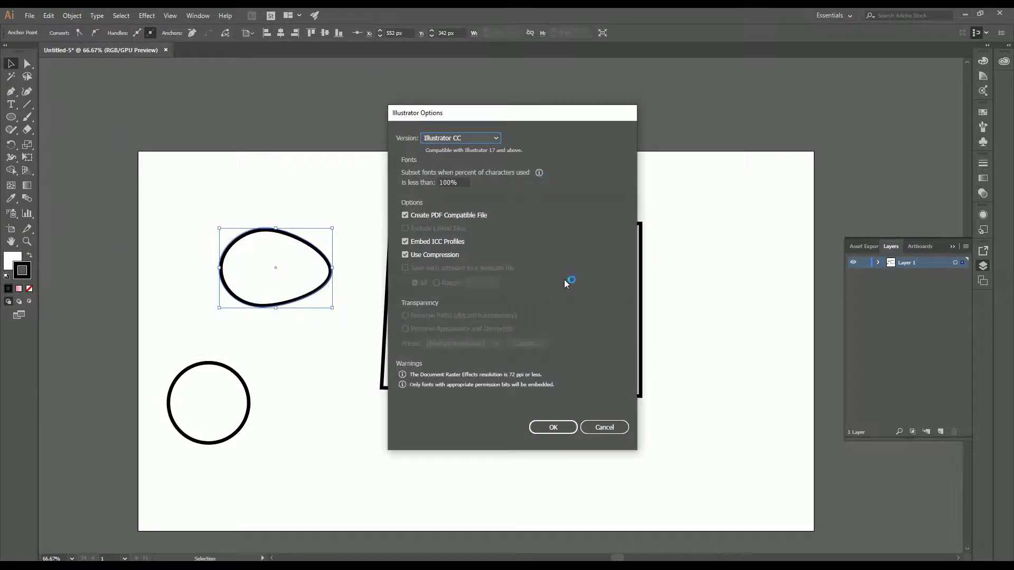
Keep Illustrator CC as the version, confirm the options, and check Downloads in File Explorer.
{"action": "left_click", "coordinate": [494, 139]}
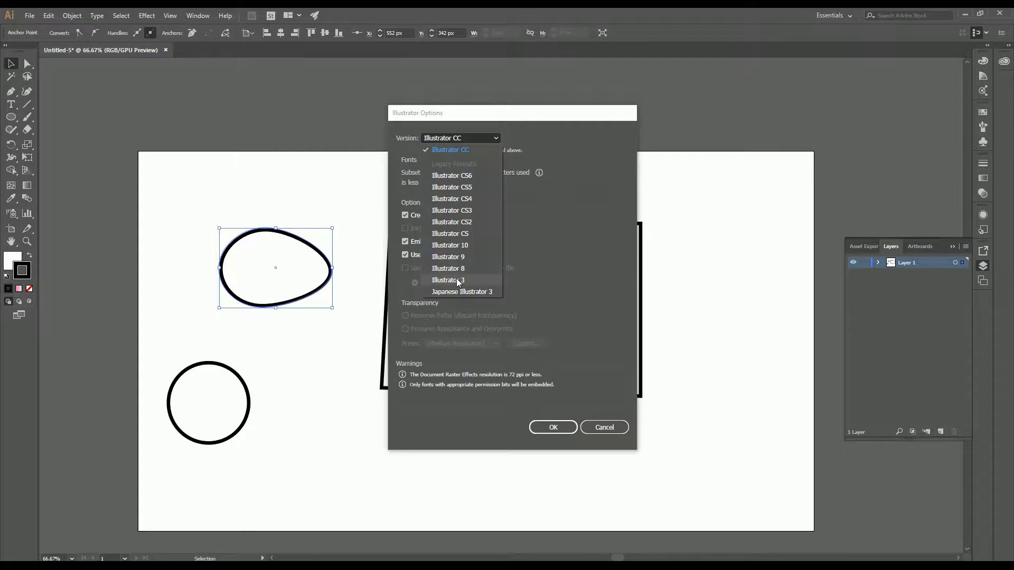
{"action": "left_click", "coordinate": [453, 151]}
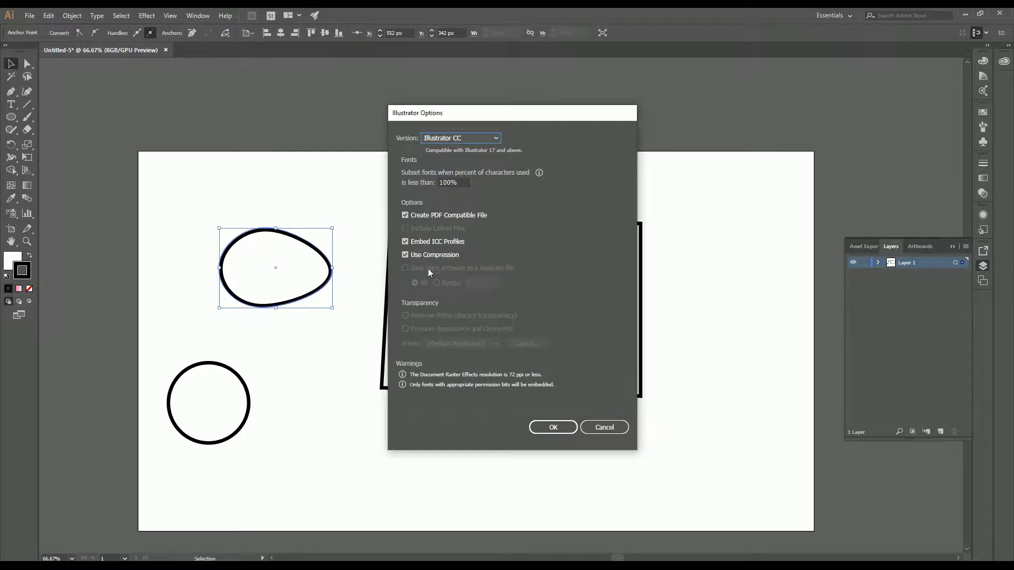
{"action": "left_click", "coordinate": [549, 430]}
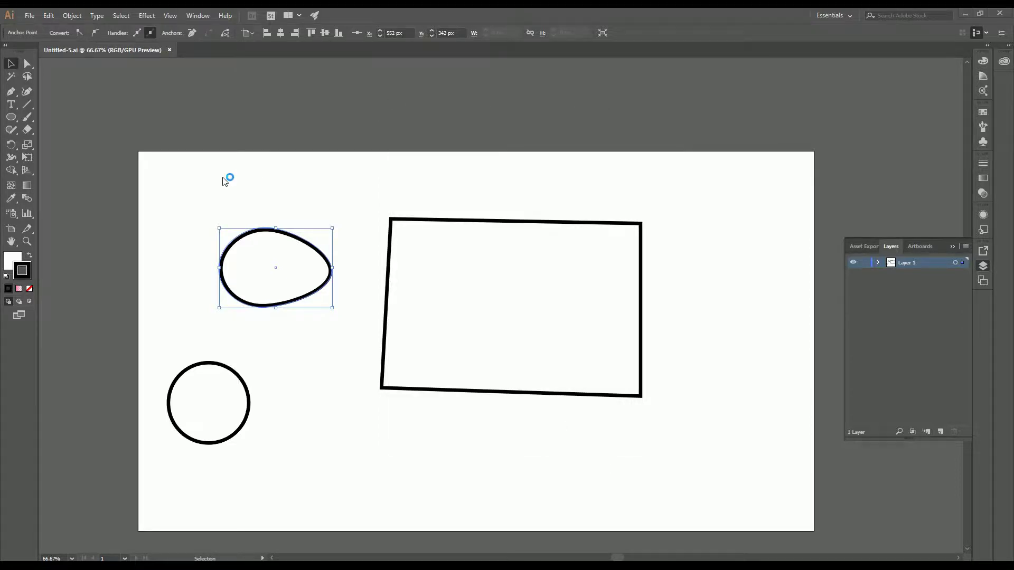
{"action": "key", "text": "super+e"}
{"action": "left_click", "coordinate": [43, 127]}
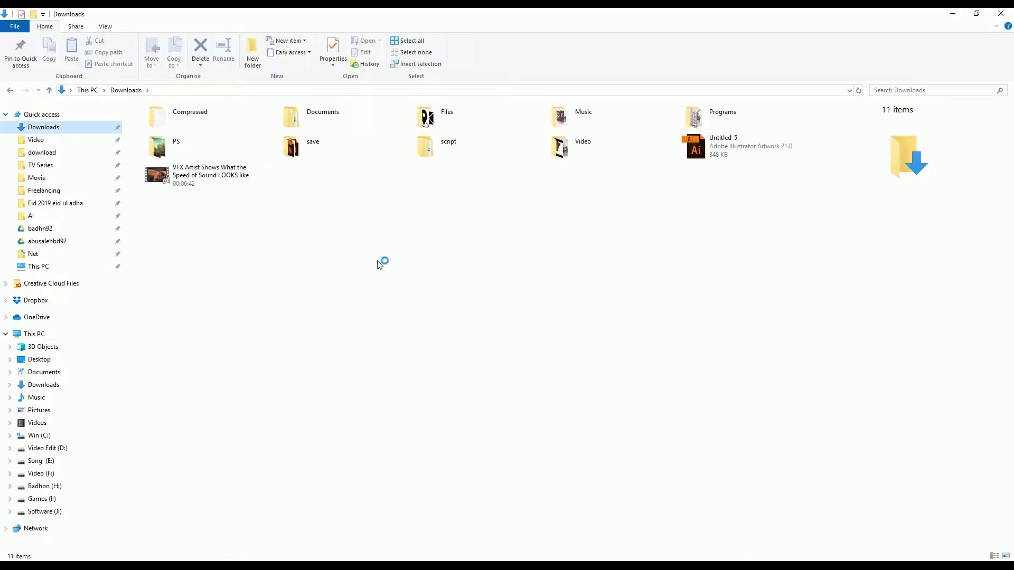
{"action": "left_click", "coordinate": [782, 155]}
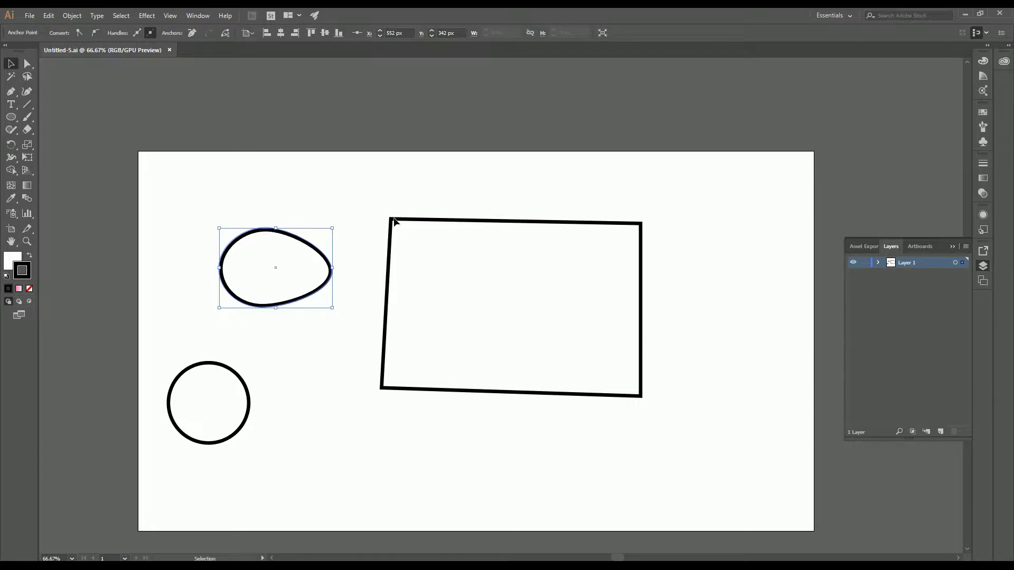
Browse the File > Export options, then deselect and reselect the egg shape.
{"action": "left_click", "coordinate": [30, 16]}
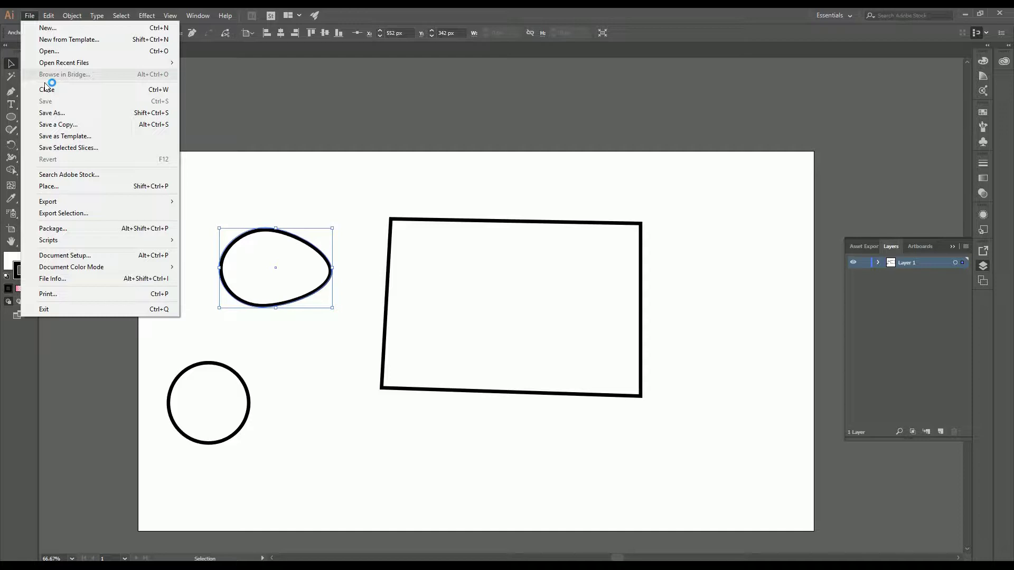
{"action": "mouse_move", "coordinate": [120, 206]}
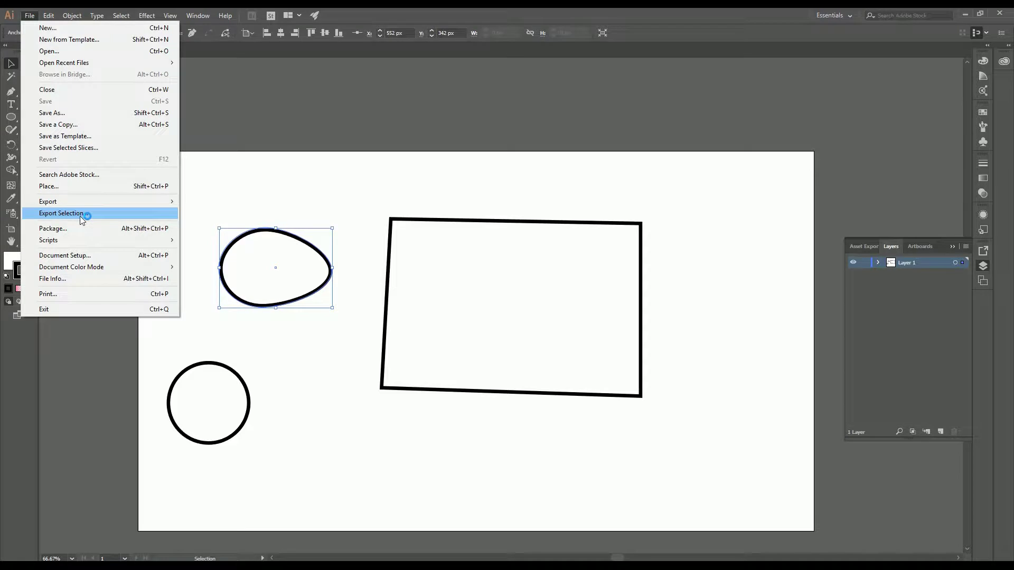
{"action": "left_click", "coordinate": [313, 206]}
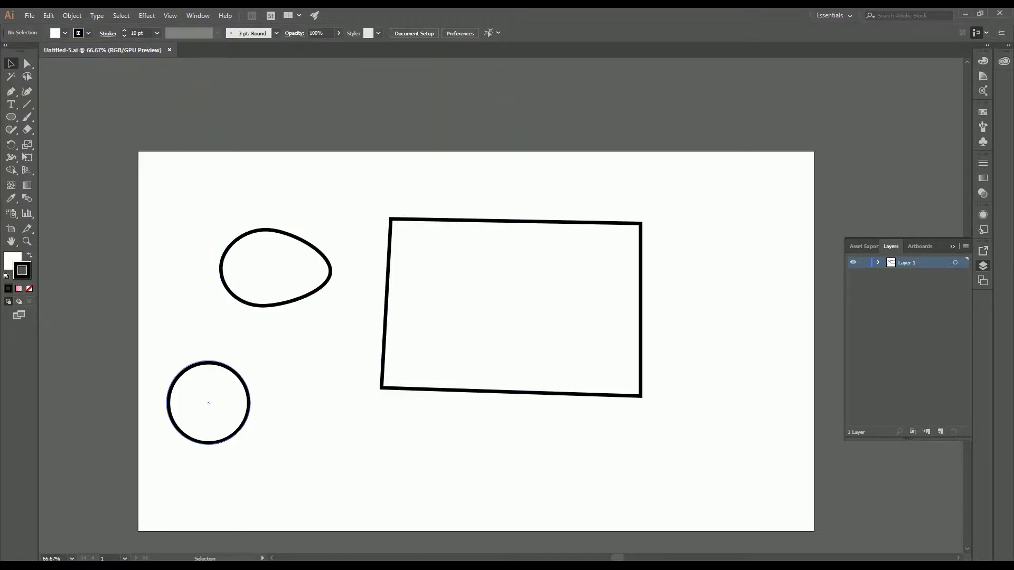
{"action": "left_click", "coordinate": [275, 233]}
Try Export Selection on the egg, then clear the asset and cancel the export.
{"action": "left_click", "coordinate": [30, 15]}
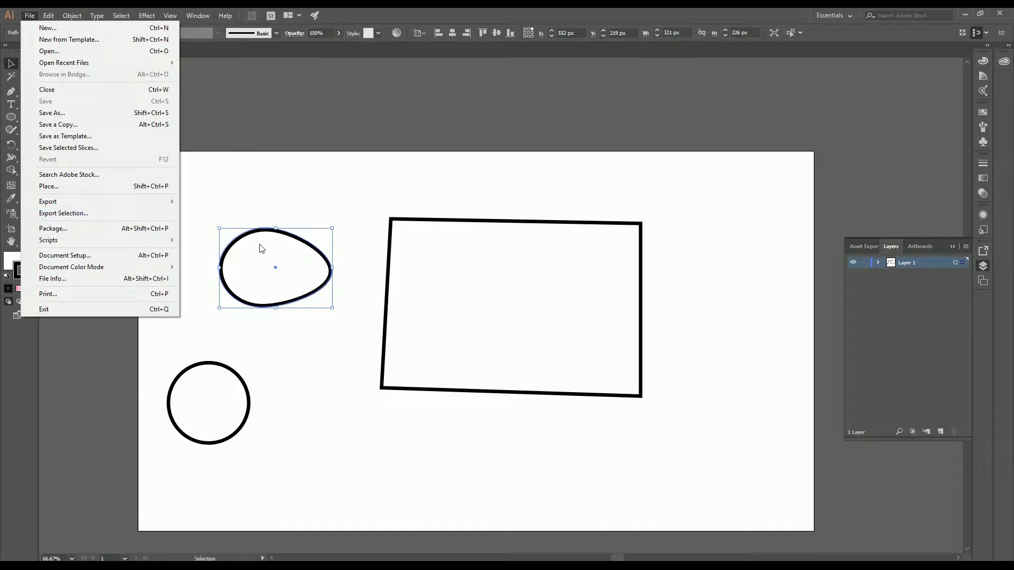
{"action": "mouse_move", "coordinate": [56, 204]}
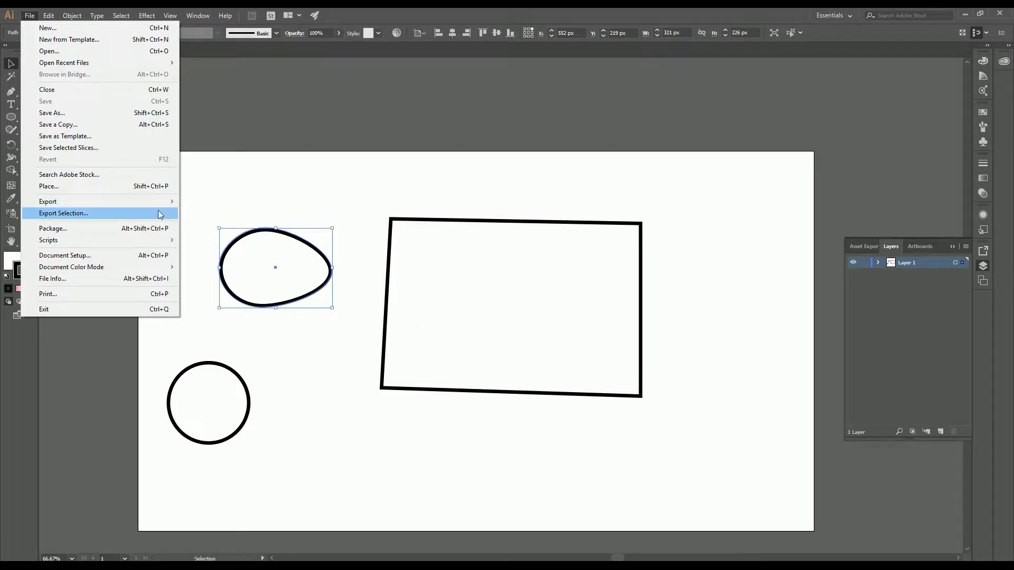
{"action": "left_click", "coordinate": [103, 214]}
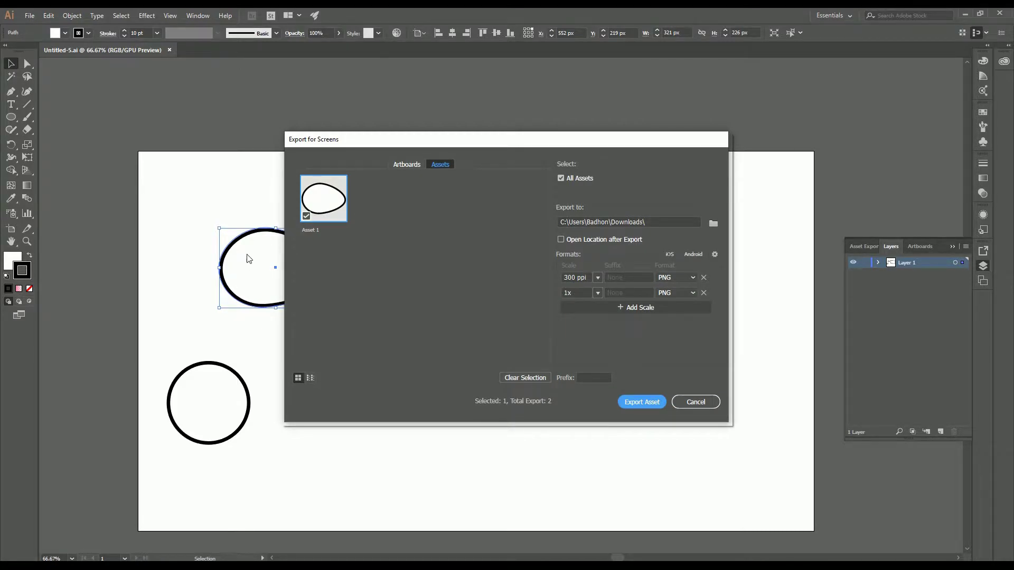
{"action": "left_click", "coordinate": [534, 379]}
{"action": "left_click", "coordinate": [694, 402]}
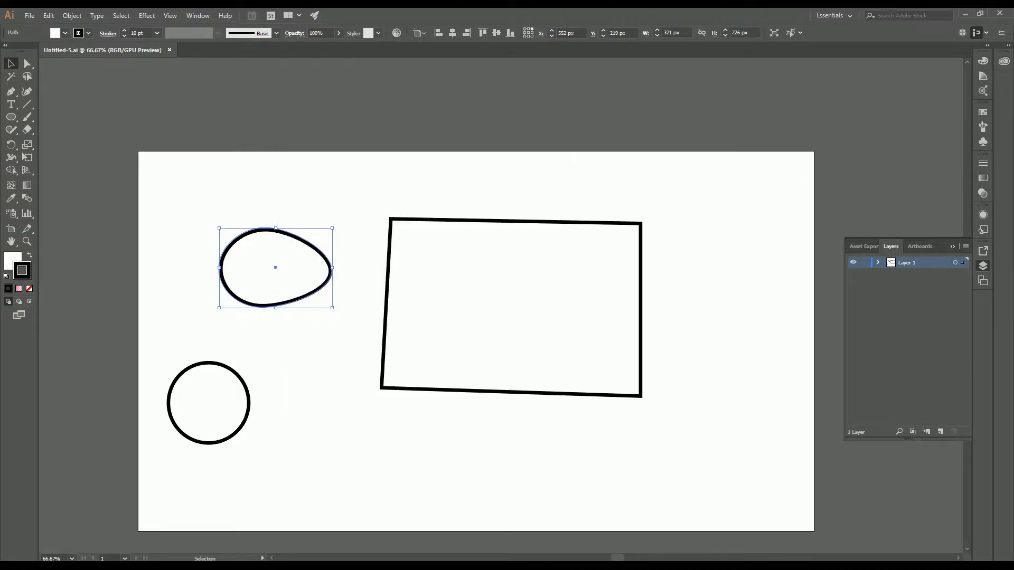
{"action": "left_click", "coordinate": [30, 16]}
Export Artboard 1 via Export for Screens as a 300 ppi PNG.
{"action": "mouse_move", "coordinate": [103, 201]}
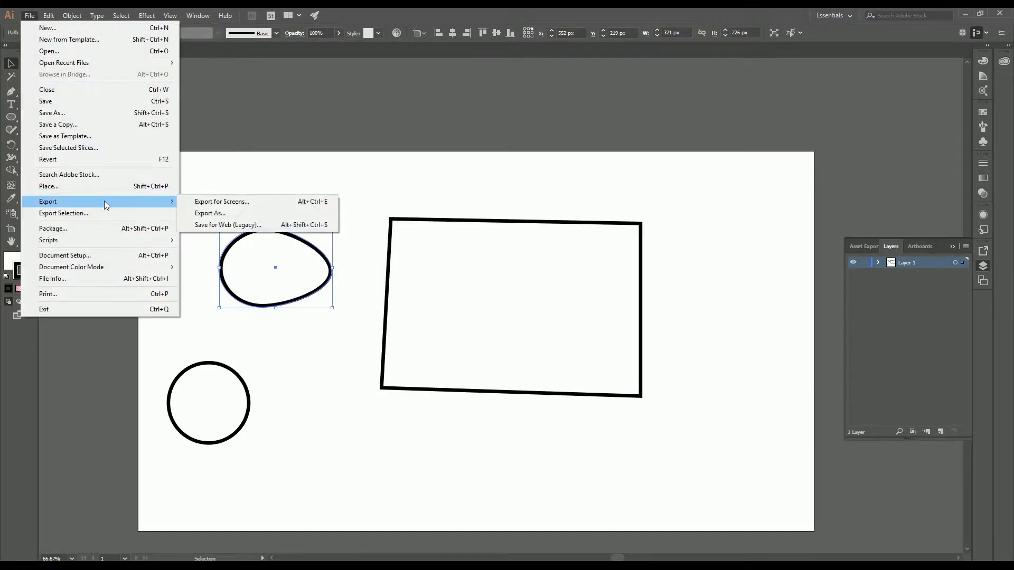
{"action": "left_click", "coordinate": [217, 203]}
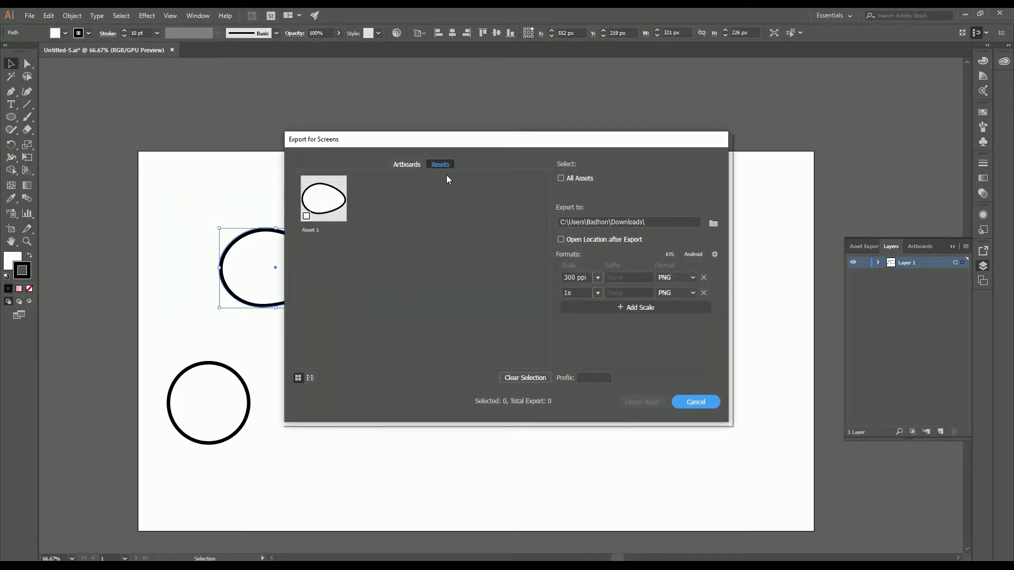
{"action": "left_click", "coordinate": [414, 165]}
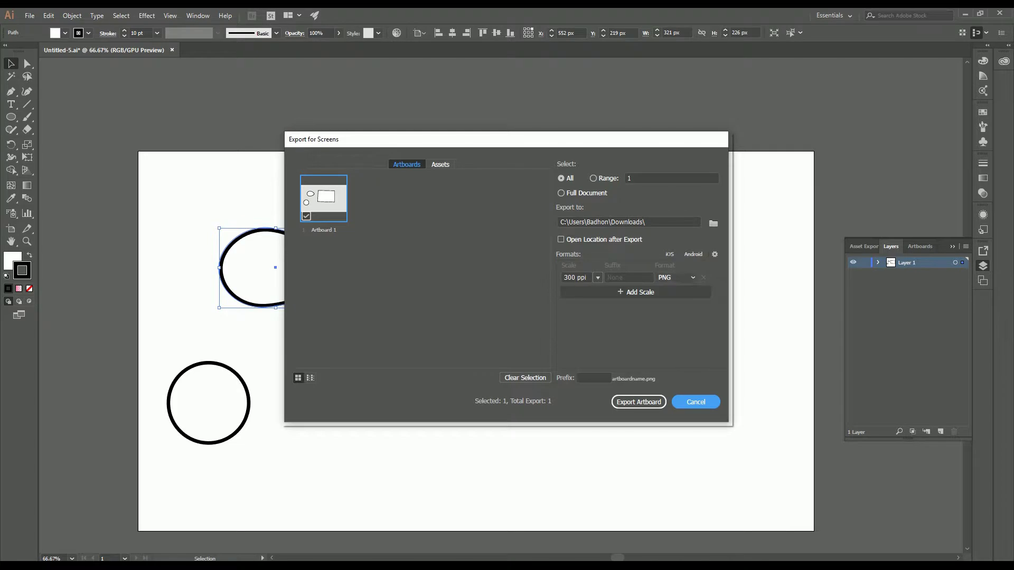
{"action": "left_click", "coordinate": [693, 277]}
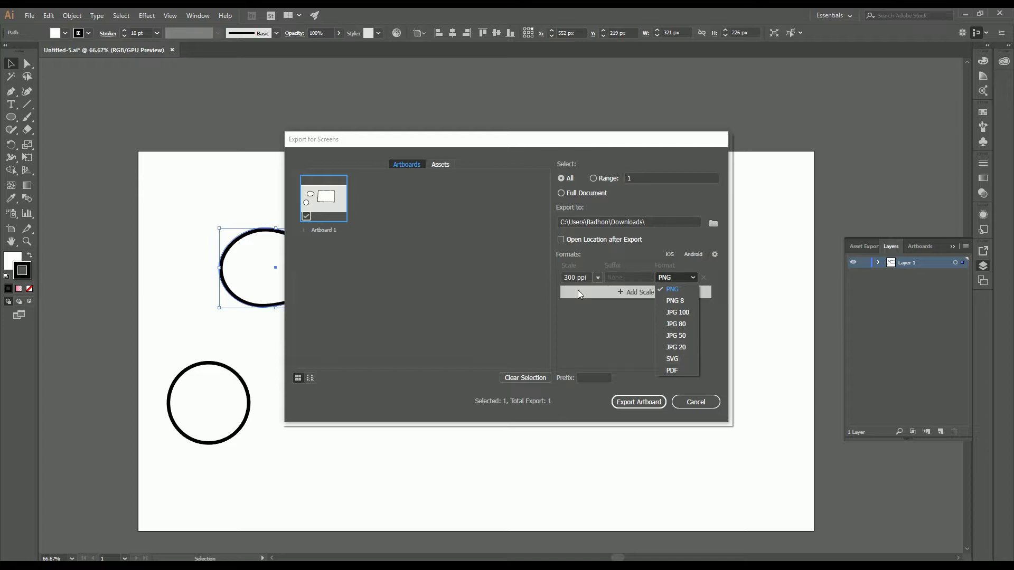
{"action": "left_click", "coordinate": [593, 279]}
{"action": "left_click", "coordinate": [595, 277]}
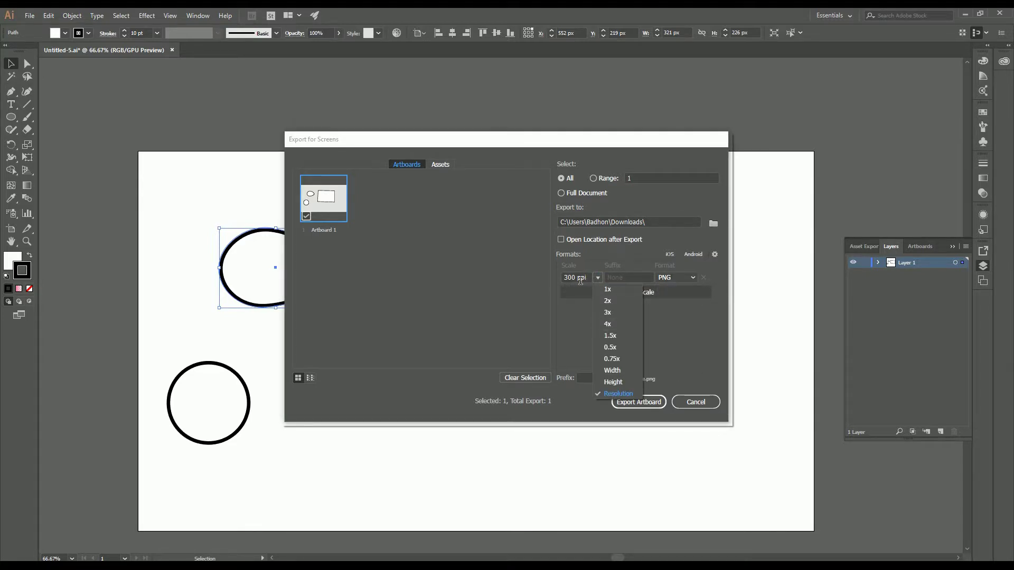
{"action": "left_click", "coordinate": [581, 281]}
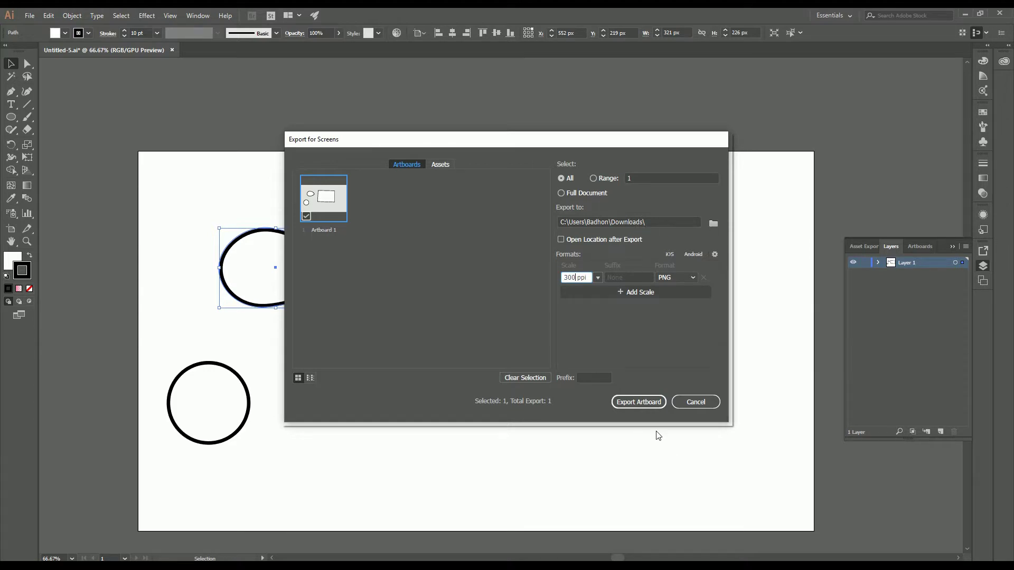
{"action": "left_click", "coordinate": [648, 400]}
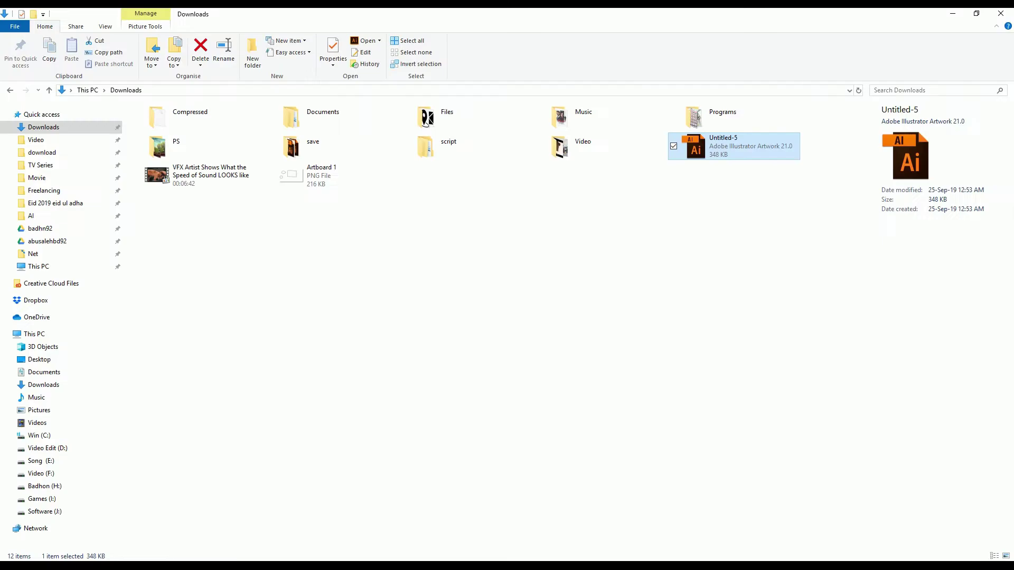
Open the exported Artboard 1 PNG to check it, then return to Illustrator.
{"action": "left_click", "coordinate": [319, 175]}
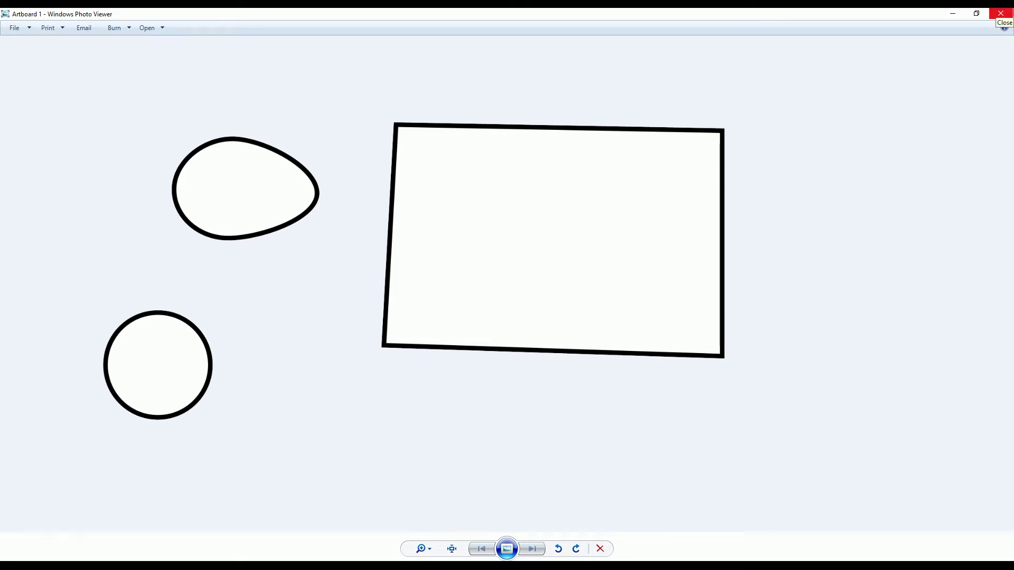
{"action": "left_click", "coordinate": [1000, 13]}
{"action": "key", "text": "alt+Tab"}
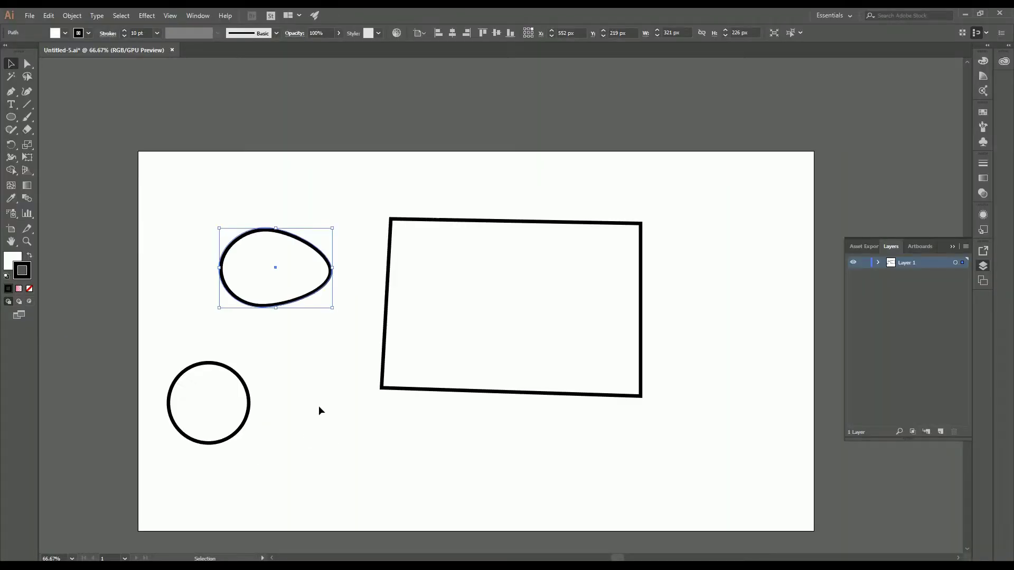